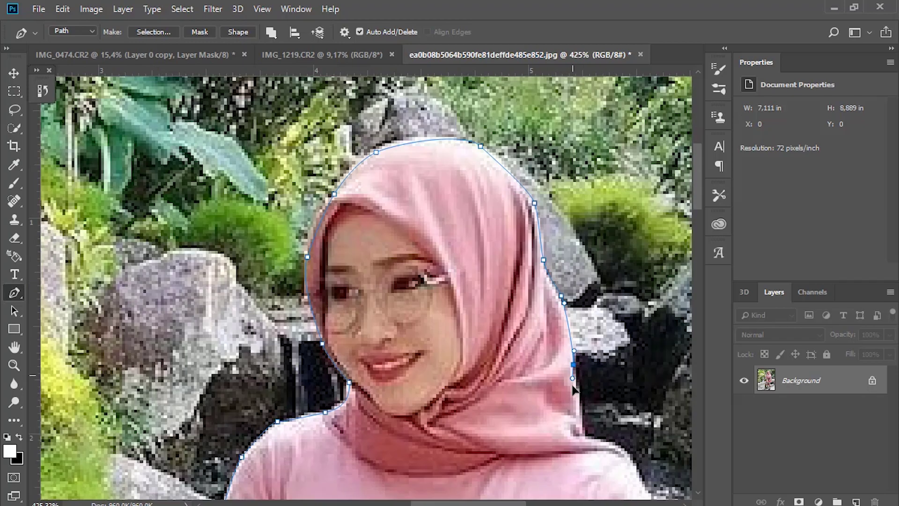
Step: Continue the Pen path down the girl's legs, adding an anchor at the top of the shoe
scroll(573, 389, down, 3)
scroll(468, 412, down, 2)
scroll(461, 417, down, 2)
scroll(430, 429, down, 2)
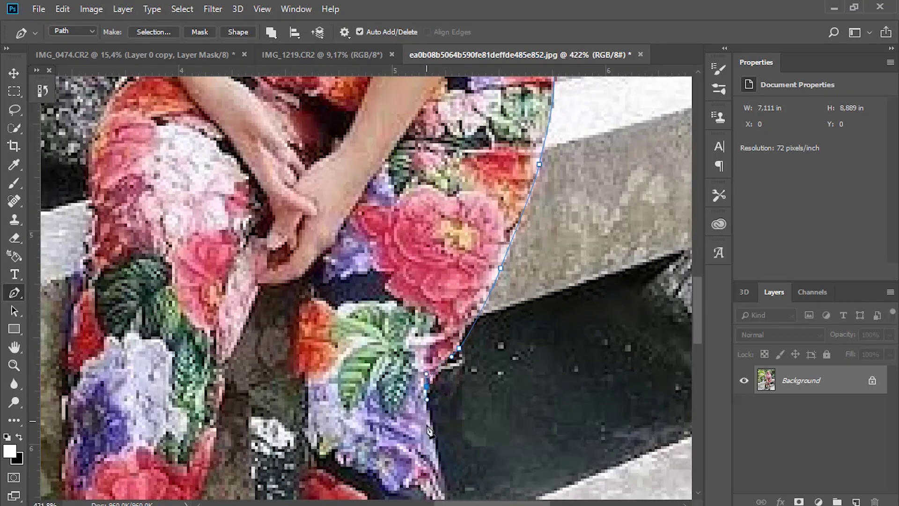
scroll(429, 430, down, 3)
scroll(429, 430, down, 2)
scroll(430, 430, down, 2)
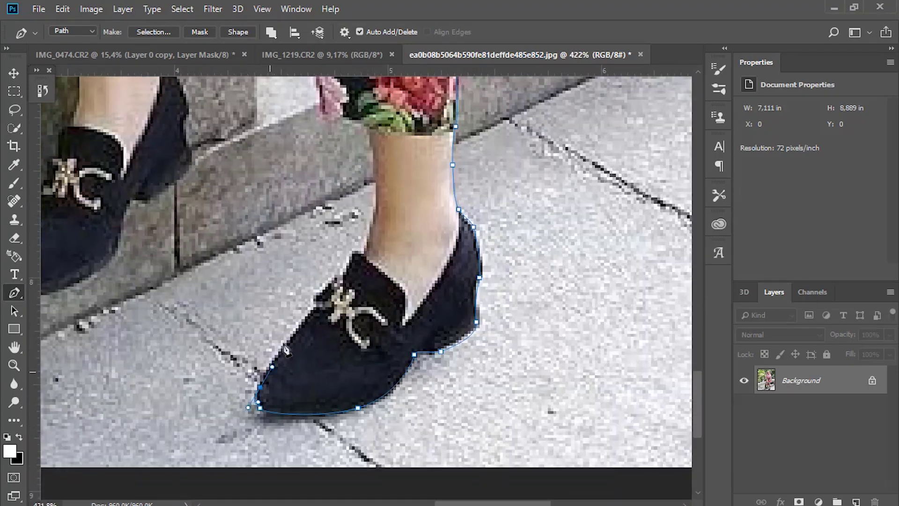
scroll(359, 231, up, 2)
scroll(384, 281, up, 3)
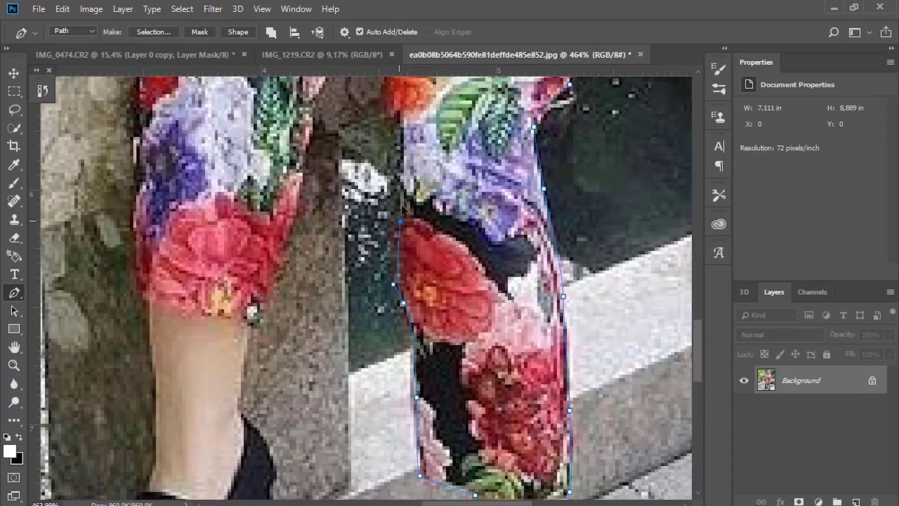
scroll(411, 332, up, 3)
scroll(411, 332, down, 3)
scroll(384, 365, down, 3)
scroll(360, 401, down, 2)
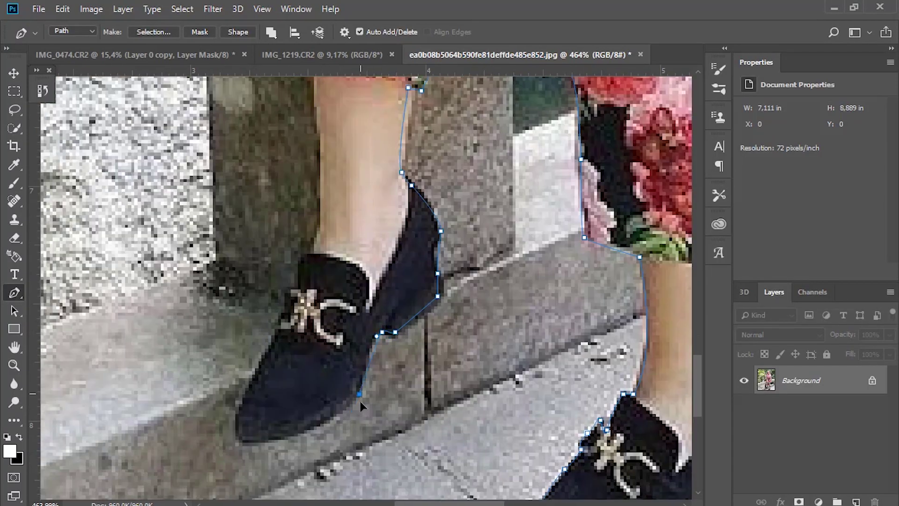
scroll(297, 283, up, 3)
click(322, 315)
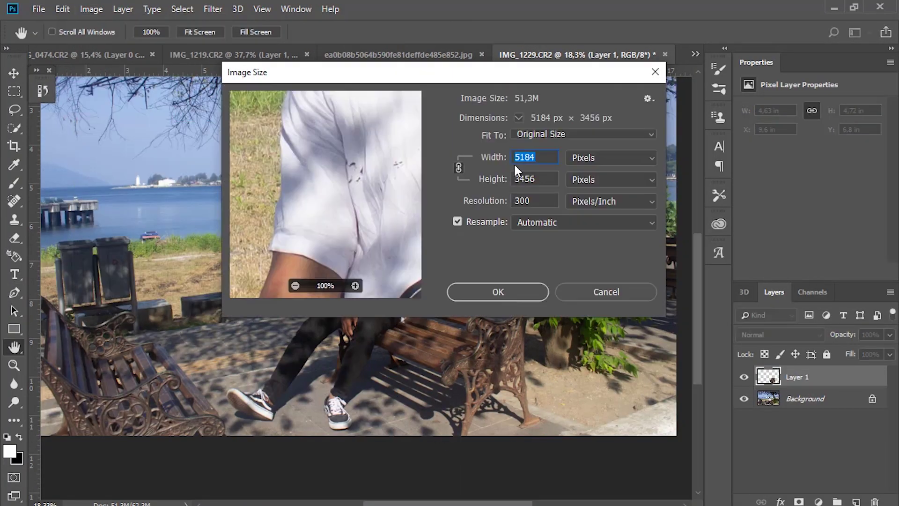
Step: Apply the image size at 100, then enlarge the bench piece over the man's seat
text(100)
key(Return)
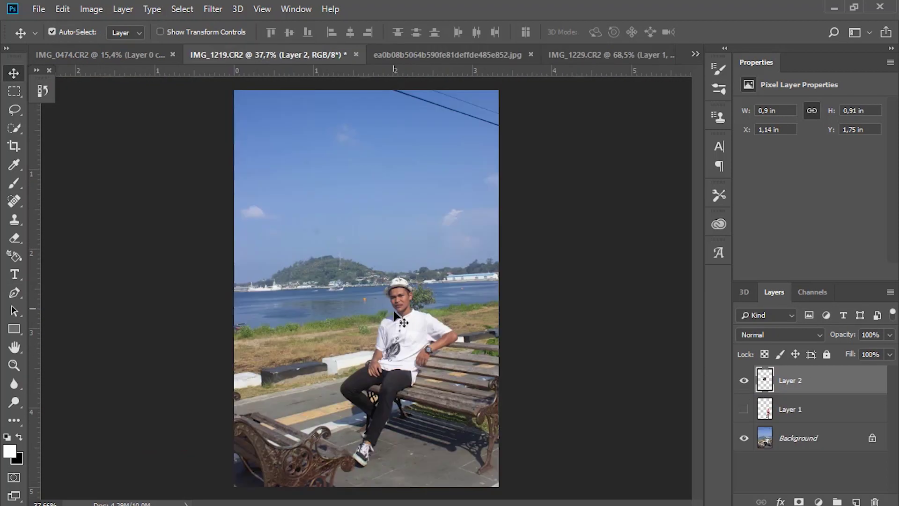
key(ctrl+t)
drag(449, 412, 480, 451)
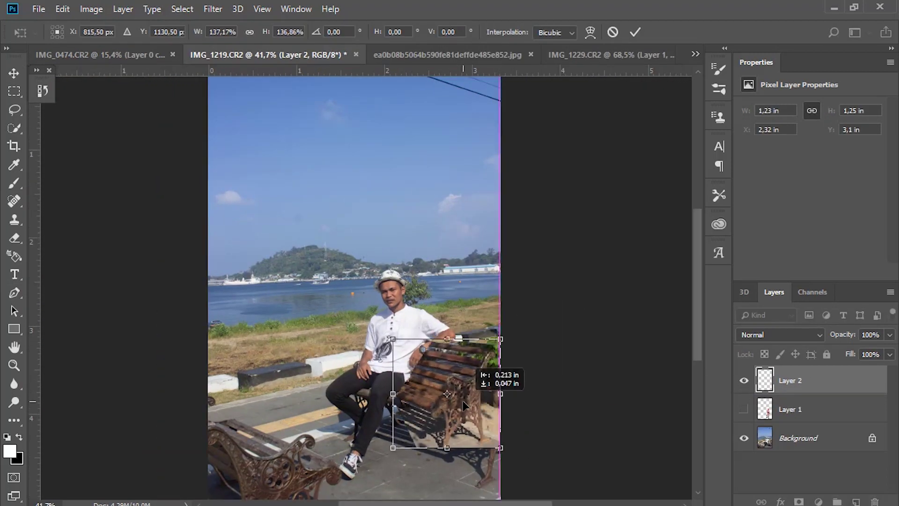
click(634, 32)
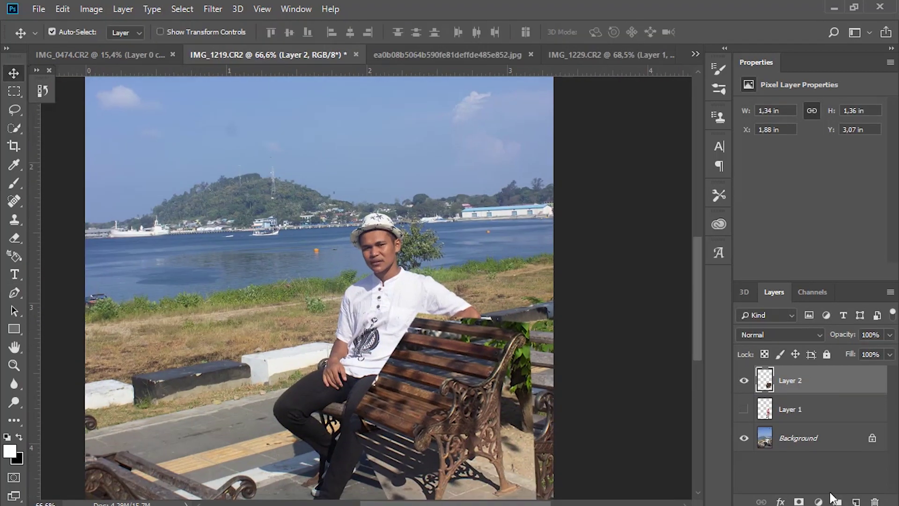
Step: Add a layer mask to the bench layer and set the brush to black
click(798, 501)
key(b)
key(x)
Step: Rotate the bench piece slightly and adjust the brush size and colour
key(ctrl+plus)
key(ctrl+t)
drag(286, 220, 285, 207)
scroll(328, 281, down, 3)
key(Return)
scroll(398, 340, up, 5)
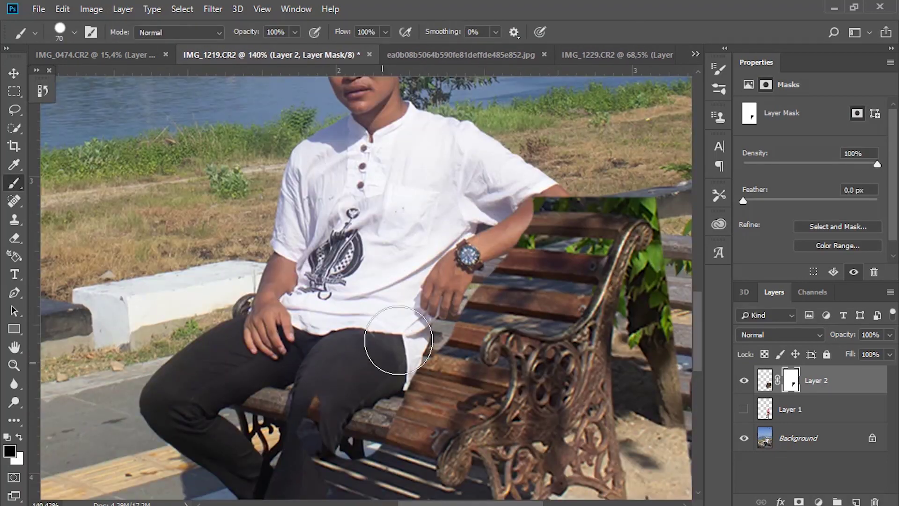
key(x)
scroll(398, 340, up, 3)
scroll(382, 421, up, 3)
key(bracketleft)
key(bracketleft)
key(bracketleft)
scroll(511, 337, up, 3)
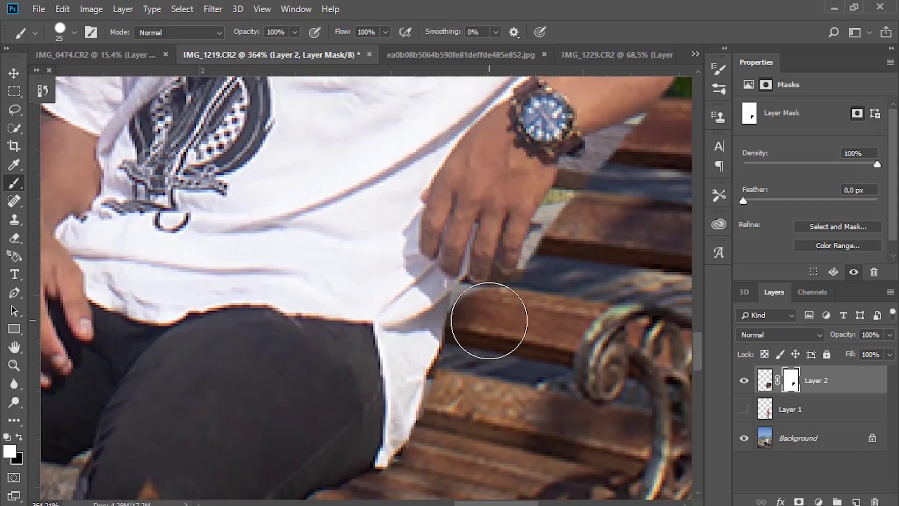
Step: Place the girl beside the man and toggle layer visibility to compare
key(ctrl+0)
drag(559, 289, 487, 234)
click(744, 380)
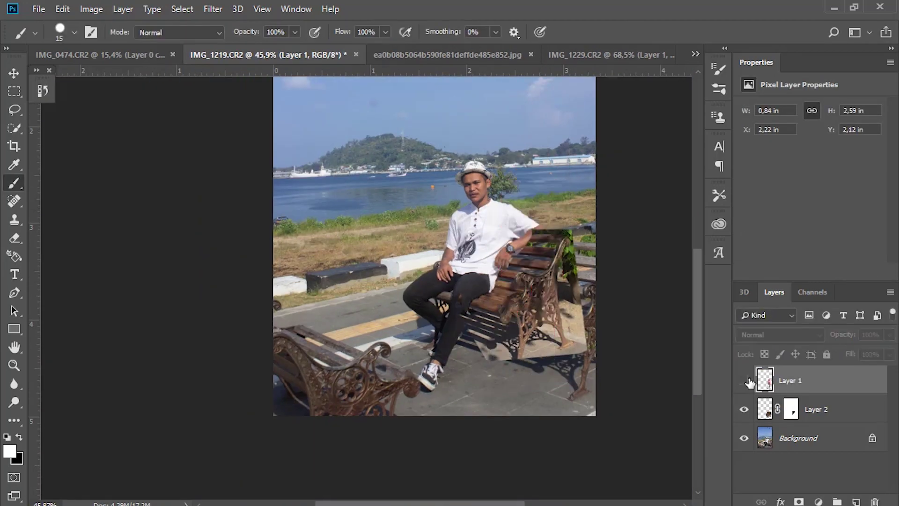
click(743, 381)
click(744, 409)
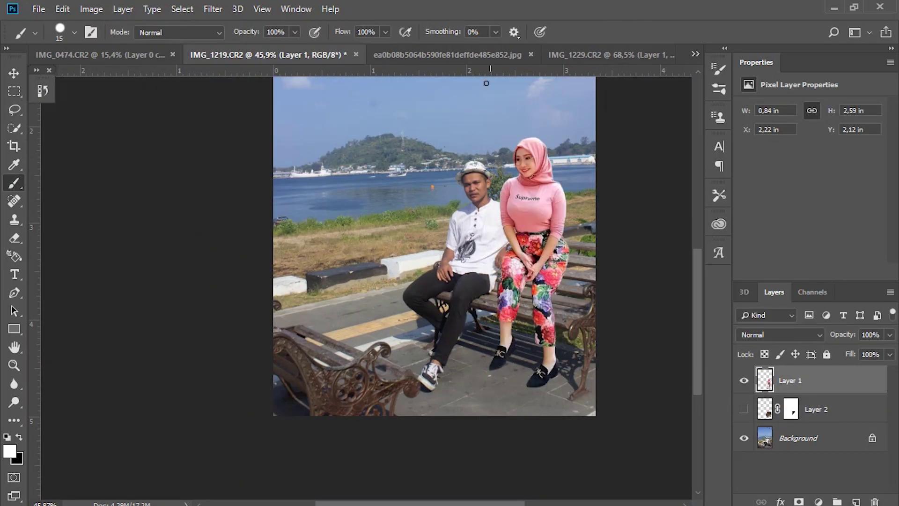
click(744, 409)
click(744, 380)
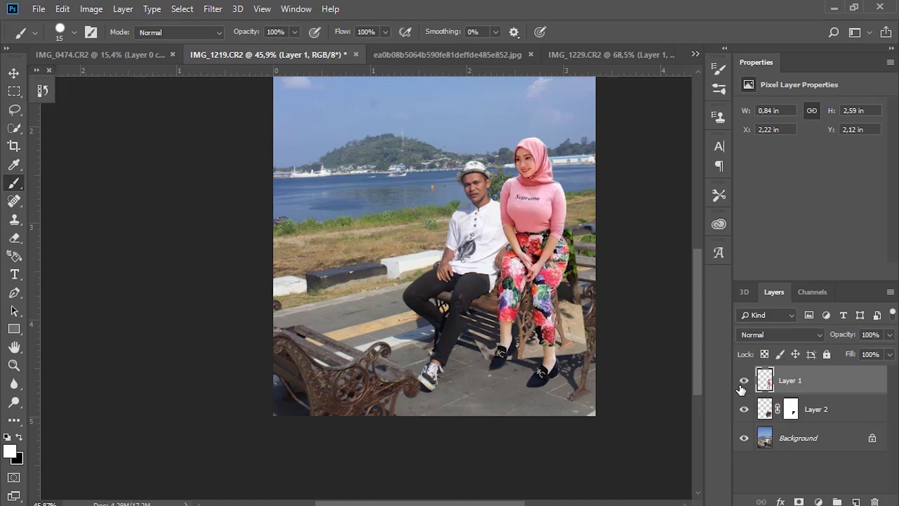
Step: Enlarge and reposition the girl on the bench with Free Transform
key(ctrl+t)
drag(541, 222, 590, 220)
key(Return)
scroll(462, 327, up, 3)
Step: Paint black on the bench layer mask around the man with a larger brush
click(743, 380)
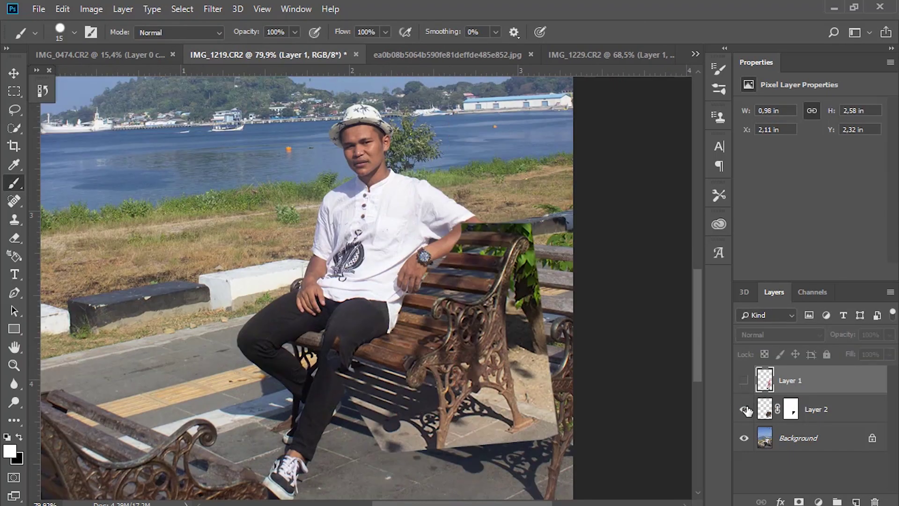
click(791, 409)
scroll(291, 328, up, 5)
key(x)
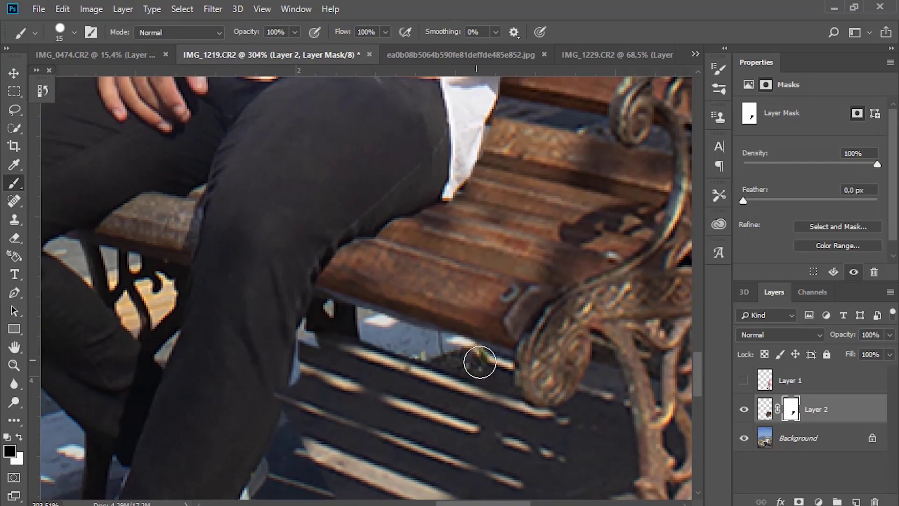
scroll(327, 332, down, 3)
scroll(175, 304, down, 3)
scroll(197, 267, down, 3)
key(bracketright)
key(bracketright)
key(bracketright)
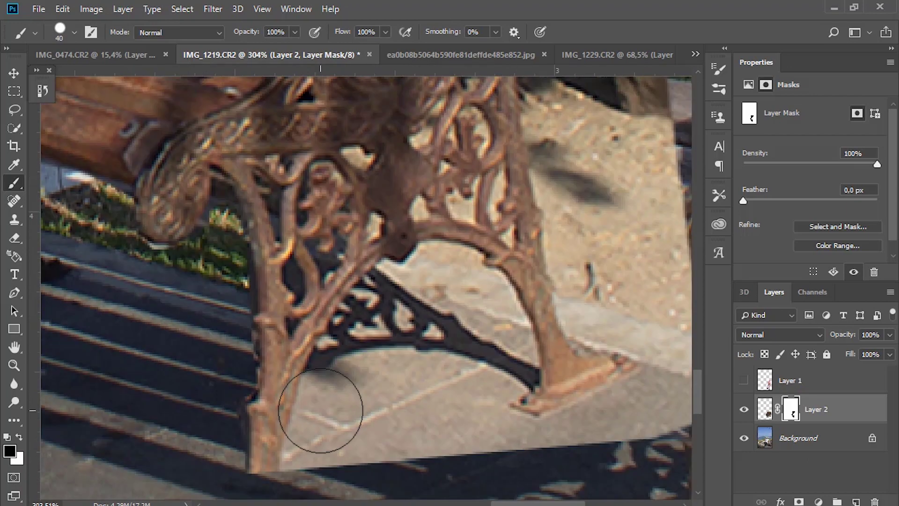
scroll(442, 194, down, 5)
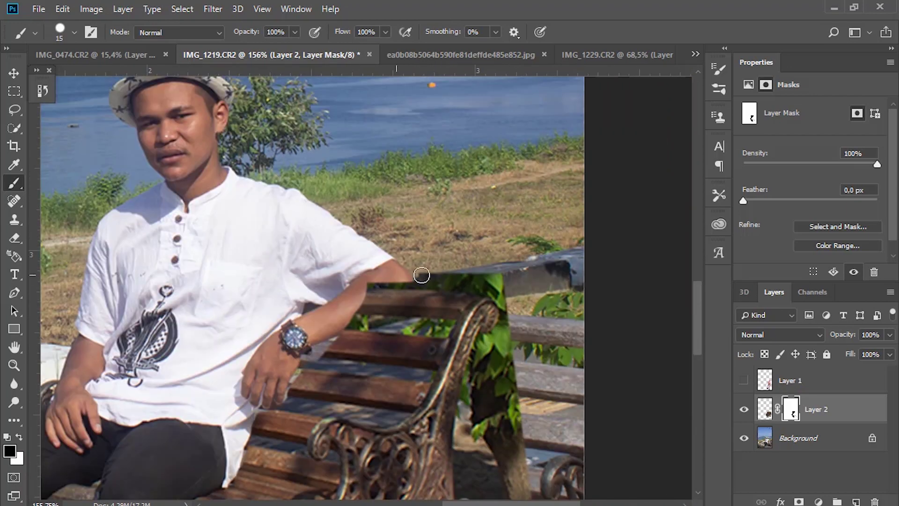
click(744, 380)
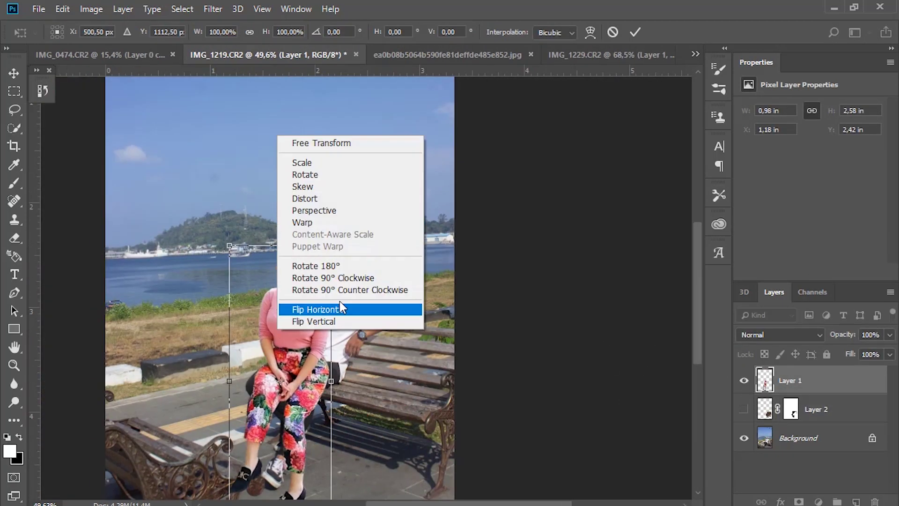
Step: Flip the girl horizontally, resize her, and warp her figure to fit the bench
click(339, 305)
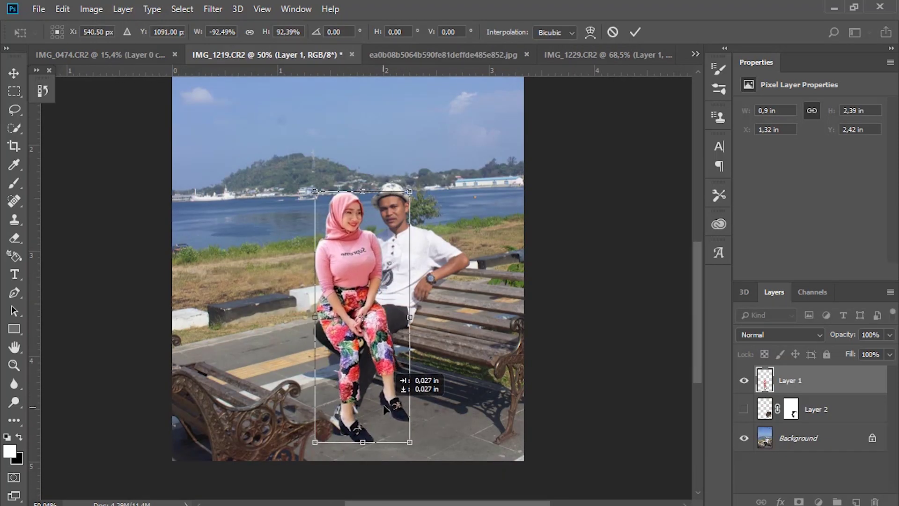
mouse_move(389, 389)
mouse_down()
mouse_move(313, 299)
mouse_move(401, 288)
mouse_up()
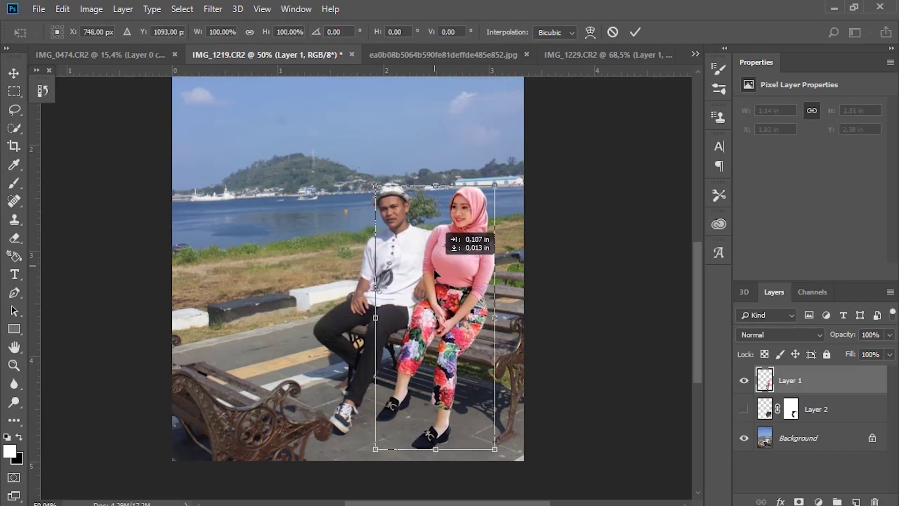
right_click(452, 264)
click(481, 349)
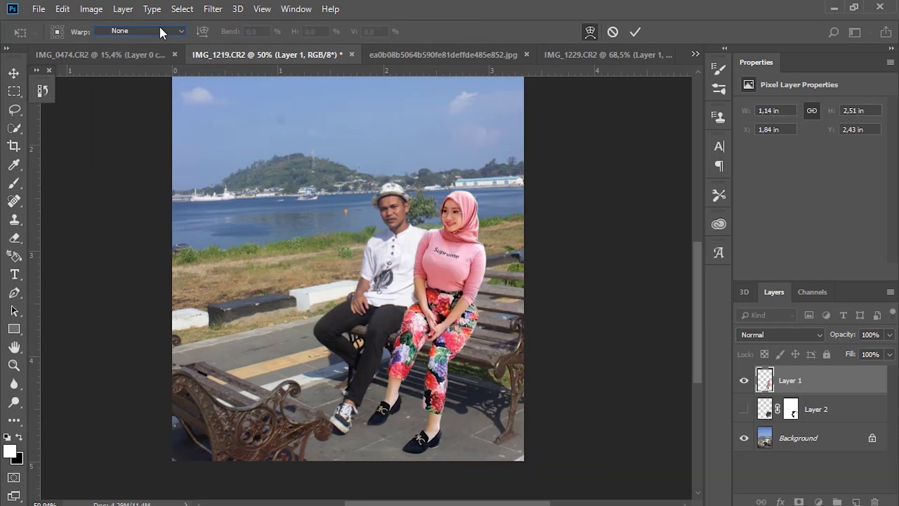
drag(421, 360, 407, 358)
click(140, 31)
click(34, 35)
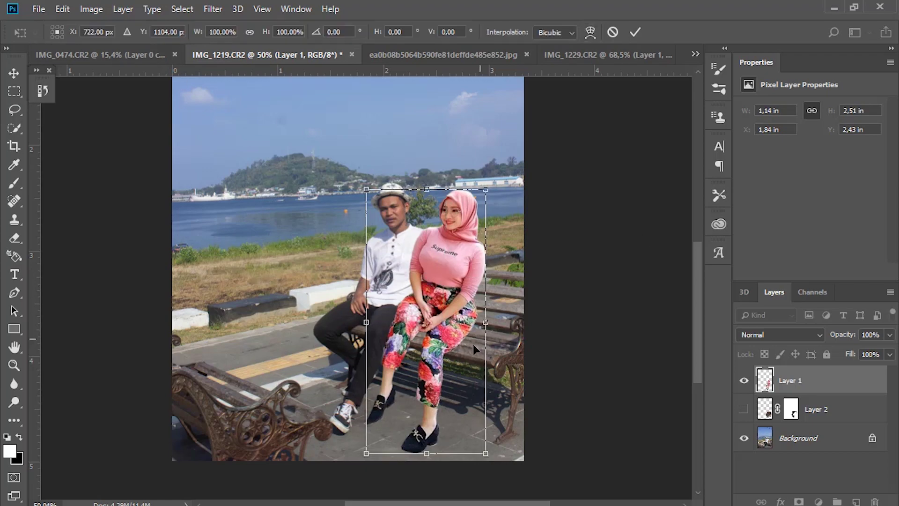
Step: Shift and tilt the girl into her seat on the bench and commit the transform
drag(491, 183, 488, 182)
drag(456, 233, 461, 240)
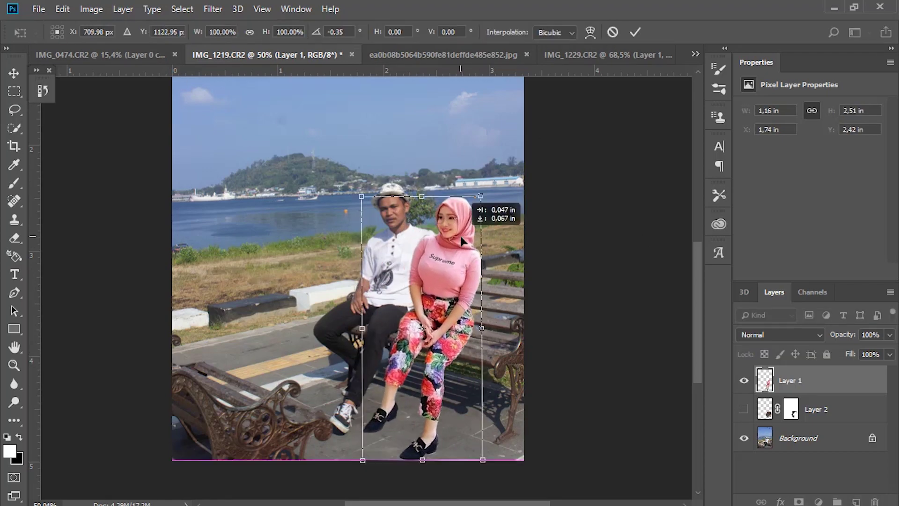
key(Return)
key(b)
scroll(468, 327, up, 5)
Step: Trace the man's watch hand with a Pen path on the background photo
click(744, 380)
click(798, 438)
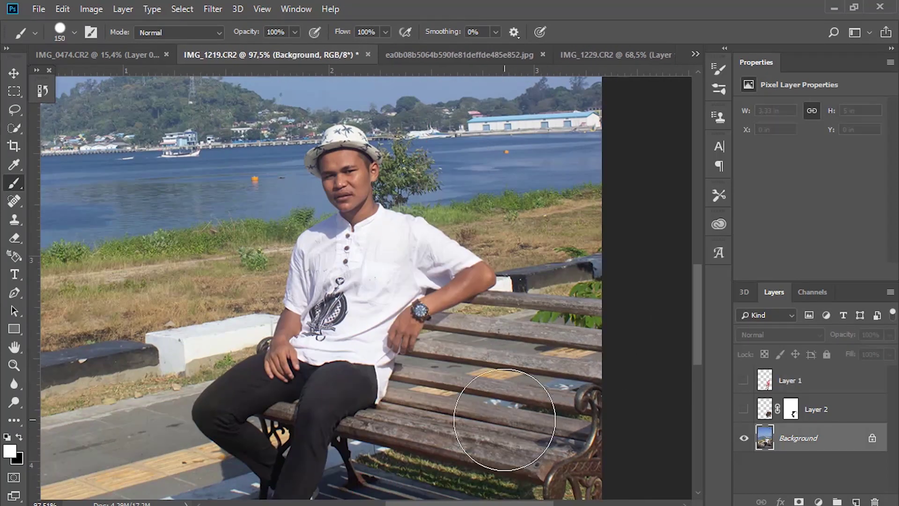
scroll(412, 344, up, 4)
key(p)
click(405, 360)
click(392, 360)
click(375, 367)
click(356, 362)
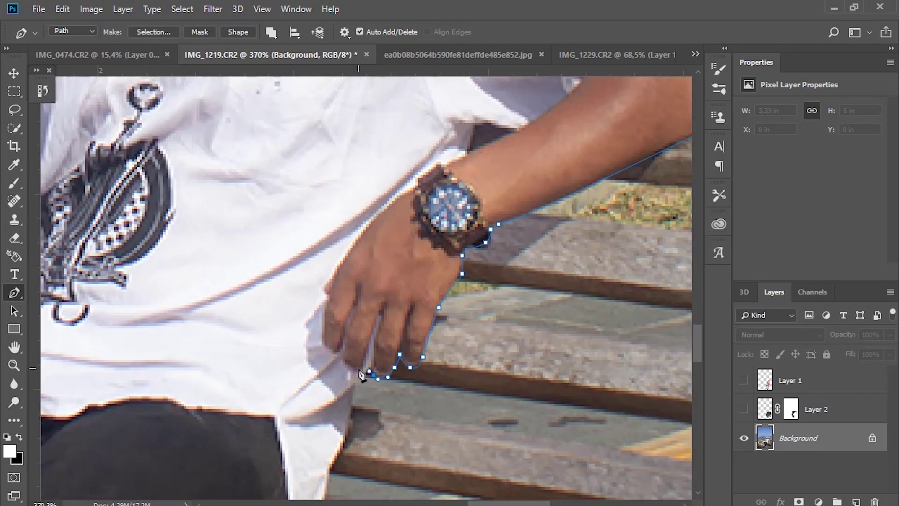
scroll(342, 346, up, 2)
click(321, 274)
scroll(404, 158, down, 2)
scroll(465, 240, down, 2)
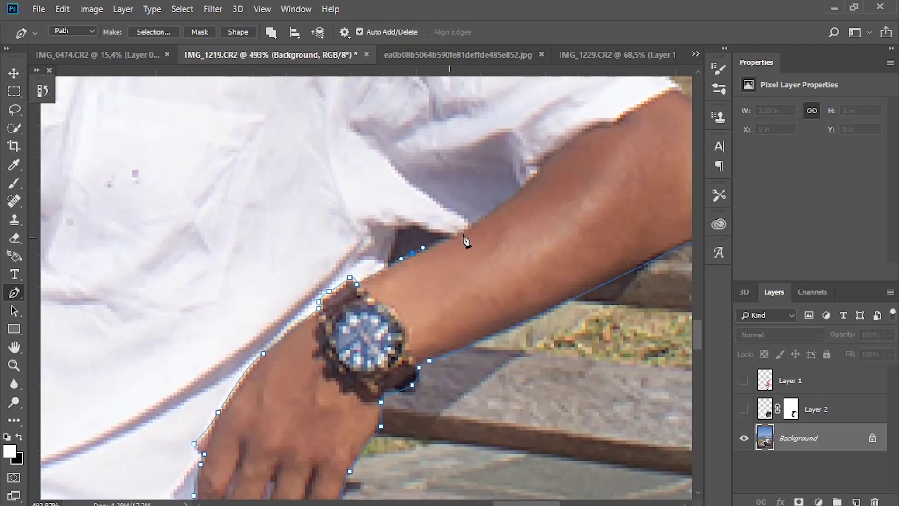
scroll(537, 301, down, 2)
Step: Turn the hand path into a selection and copy it to Layer 3
key(ctrl+Return)
key(ctrl+j)
click(744, 380)
scroll(468, 281, down, 3)
Step: Rotate the copied hand toward the girl and commit its placement
key(ctrl+t)
drag(582, 206, 622, 271)
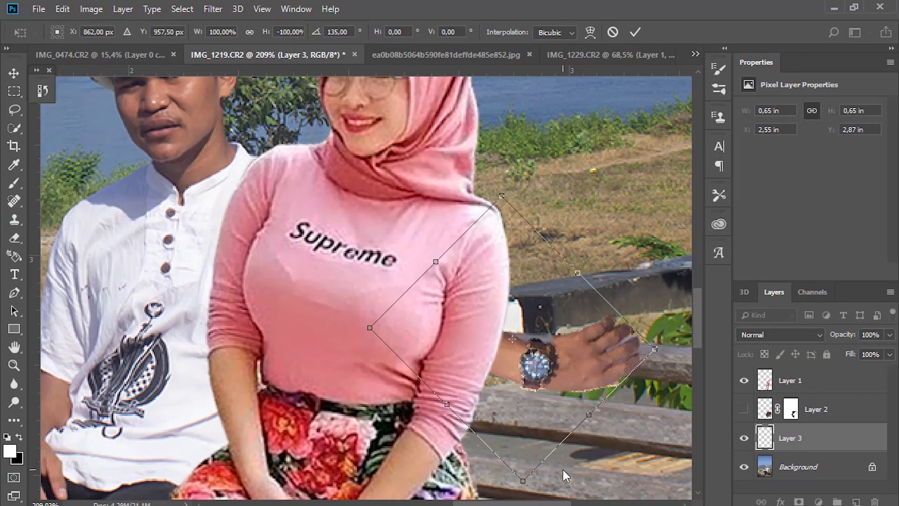
right_click(518, 260)
click(563, 415)
key(Return)
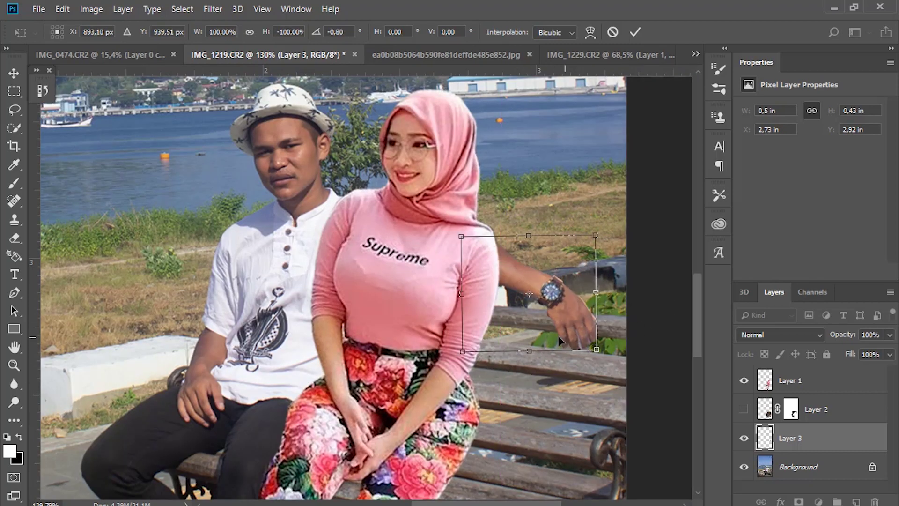
scroll(581, 241, down, 3)
scroll(580, 241, up, 1)
key(p)
click(743, 380)
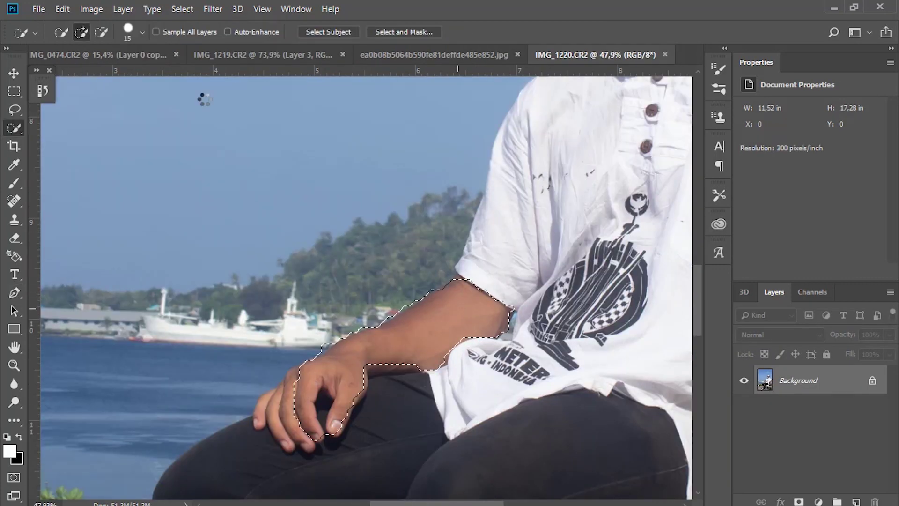
Step: Look over the pasted hand, then close the IMG_1220 source photo
scroll(284, 413, up, 5)
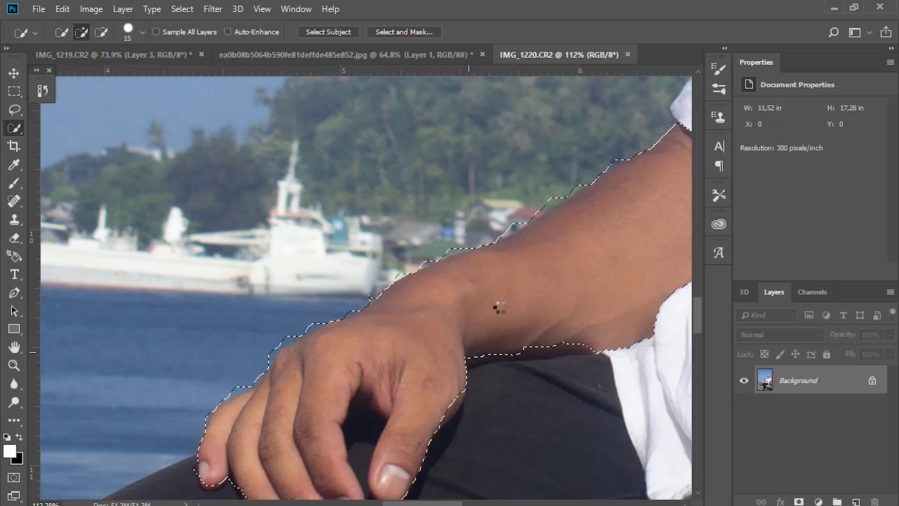
scroll(499, 307, down, 2)
scroll(440, 382, down, 3)
scroll(450, 378, left, 2)
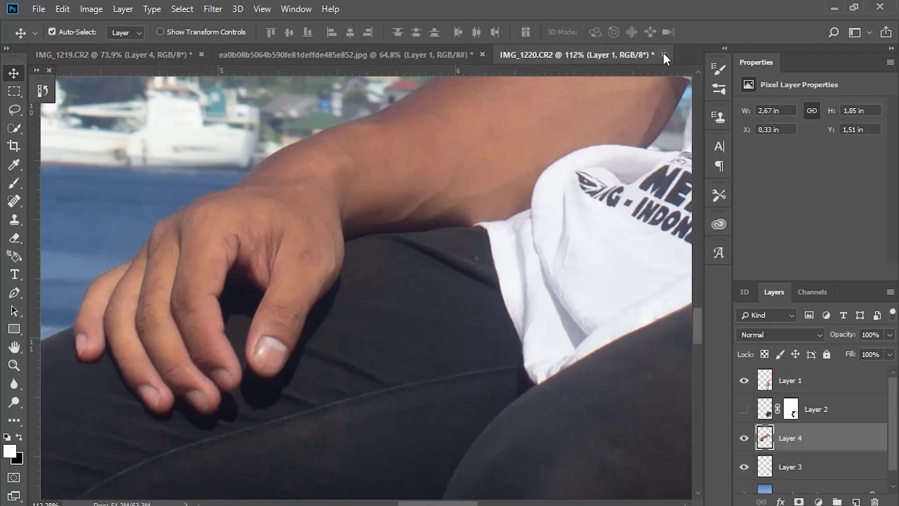
click(665, 57)
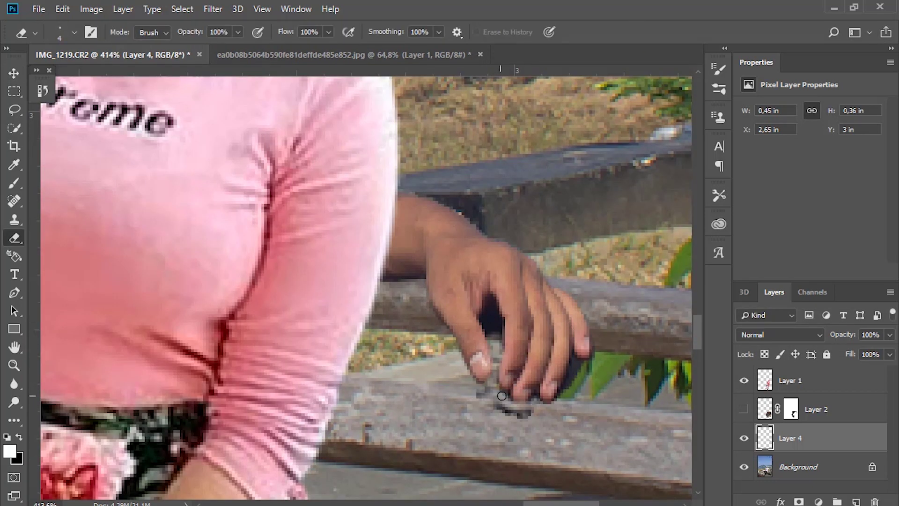
Step: Erase the dark smudge beside the fingers and reposition the pasted hand on the bench rail
key(bracketright)
key(bracketright)
key(bracketright)
drag(514, 416, 489, 412)
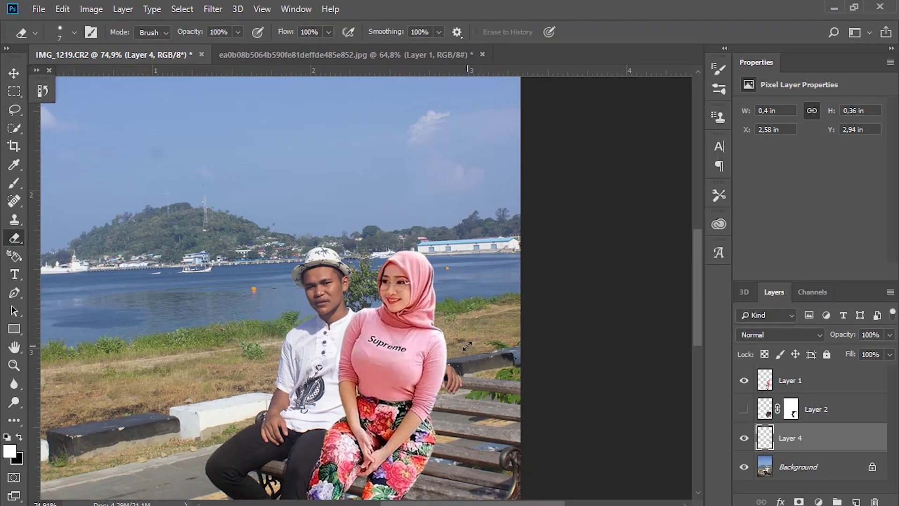
click(744, 380)
key(ctrl+t)
drag(453, 361, 468, 362)
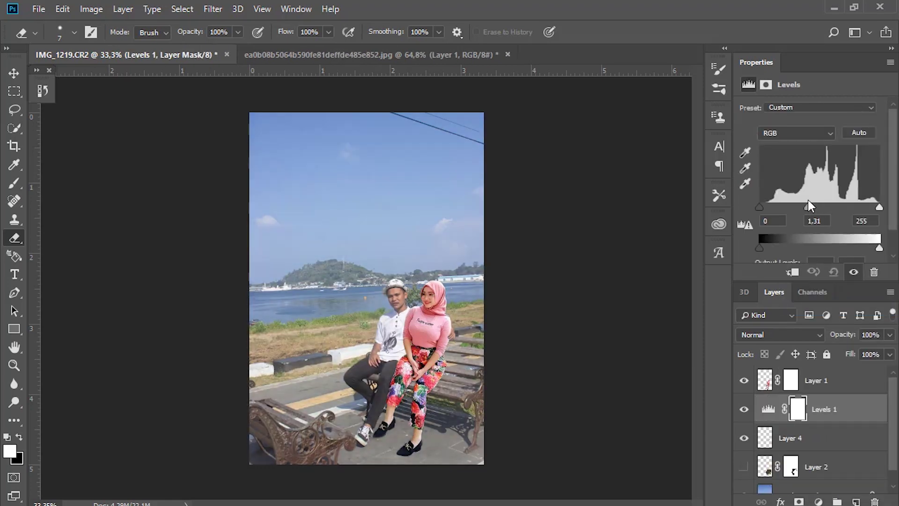
Step: Brighten the dark tones with Levels, add Selective Color, and paint a shadow near the legs
drag(774, 209, 819, 207)
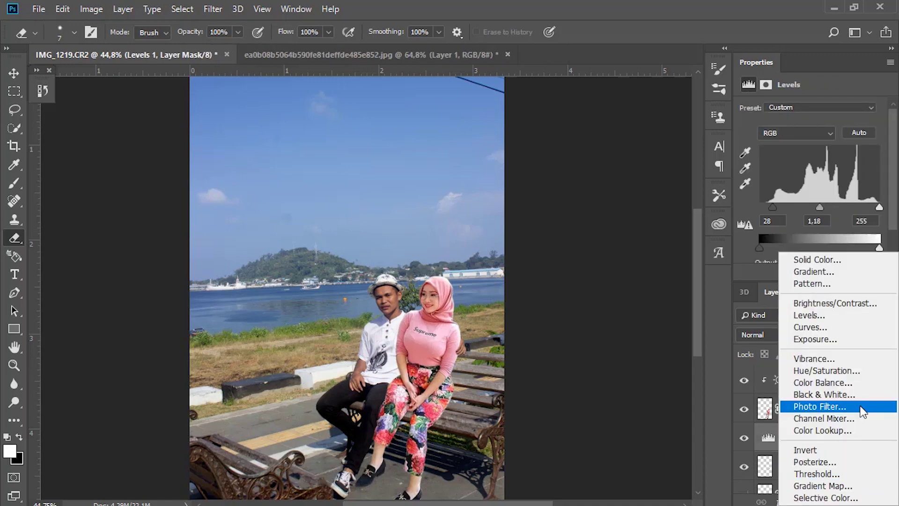
click(824, 403)
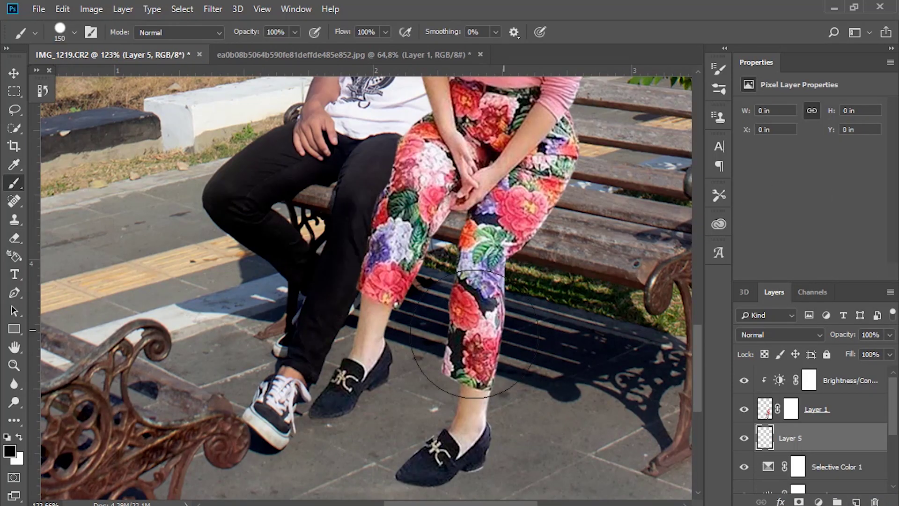
click(325, 278)
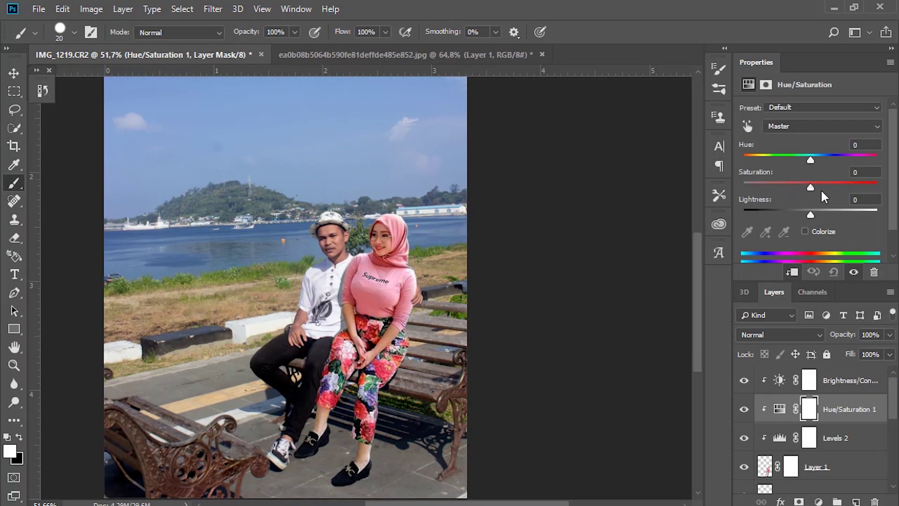
Step: Lower the woman's saturation and switch the Selective Color target to greens
click(805, 126)
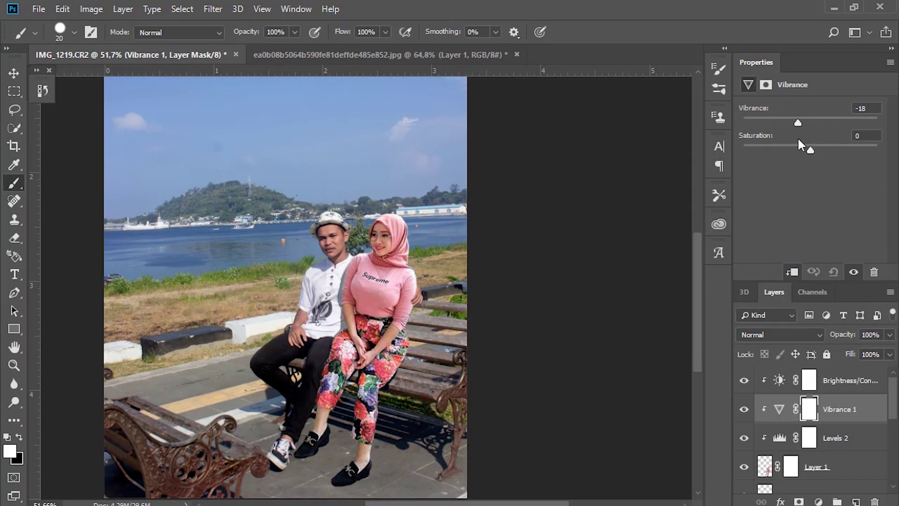
mouse_move(800, 144)
mouse_down()
mouse_move(772, 146)
mouse_move(791, 145)
mouse_up()
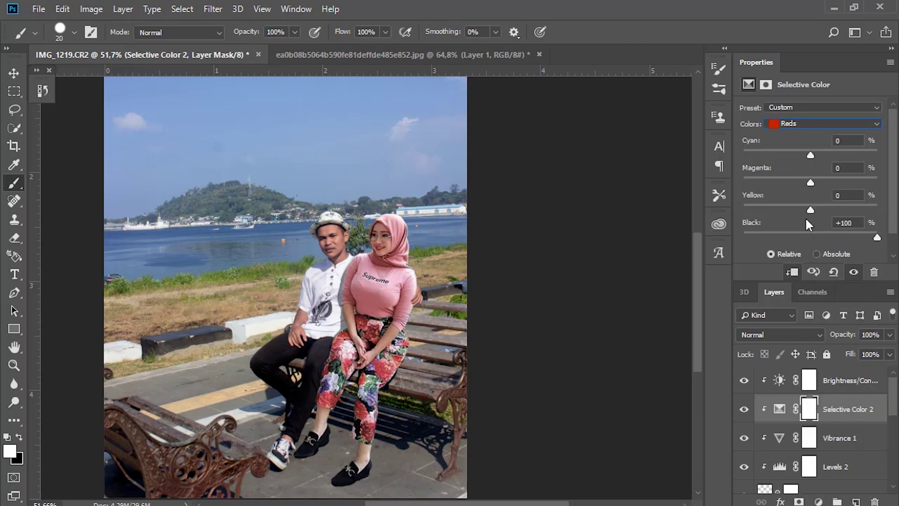
key(Down)
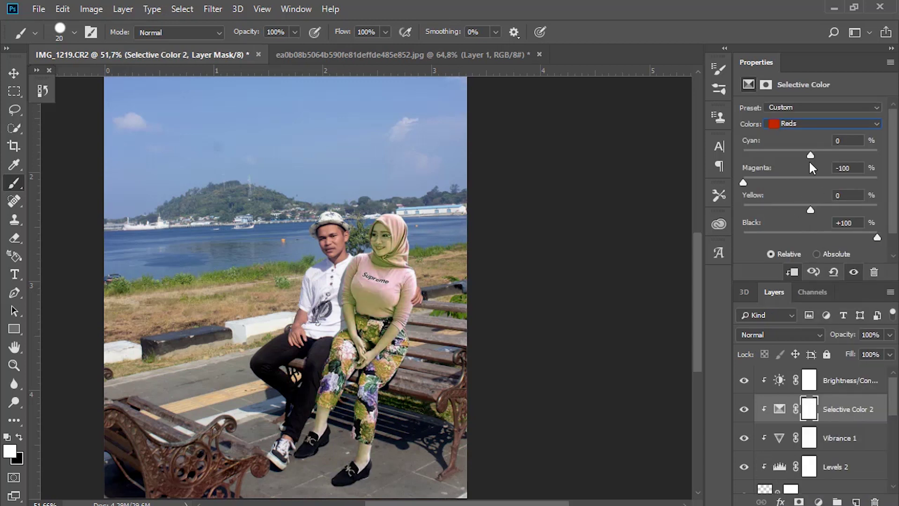
key(Down)
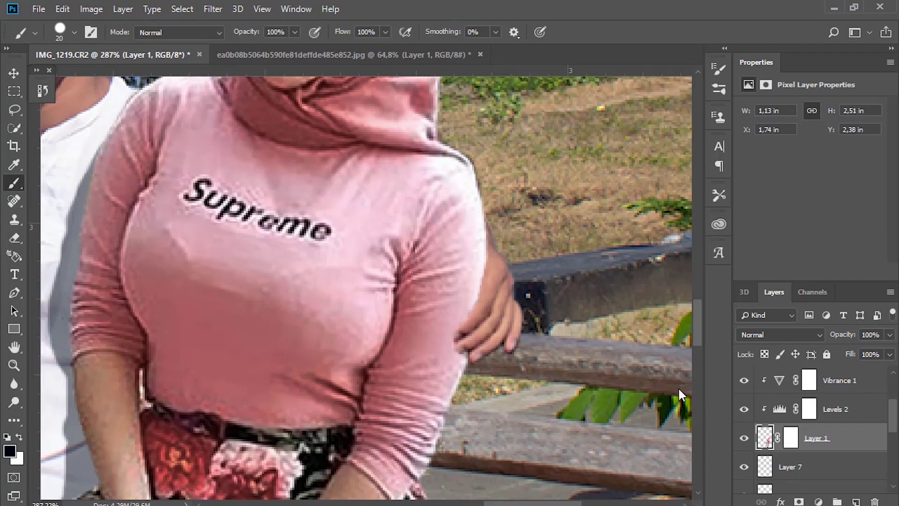
Step: Scroll the canvas up to view the shadow area under the woman
scroll(492, 283, up, 1)
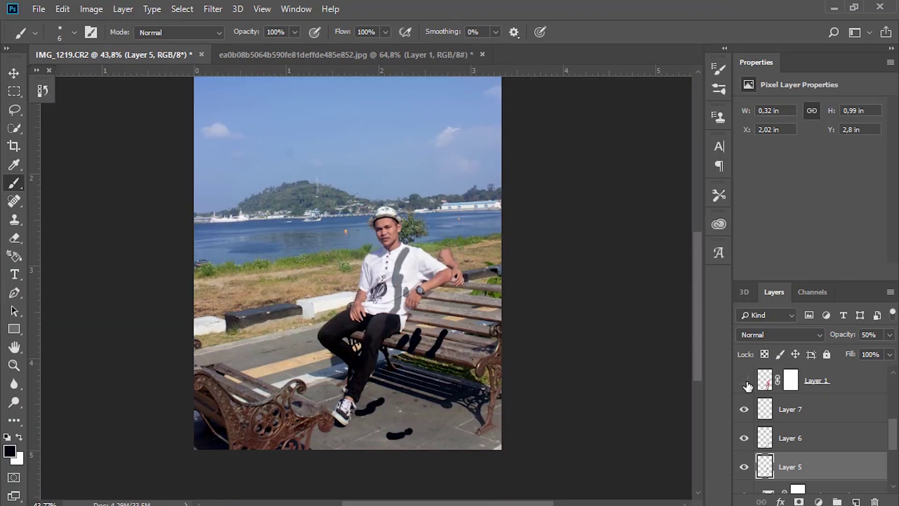
scroll(351, 313, up, 3)
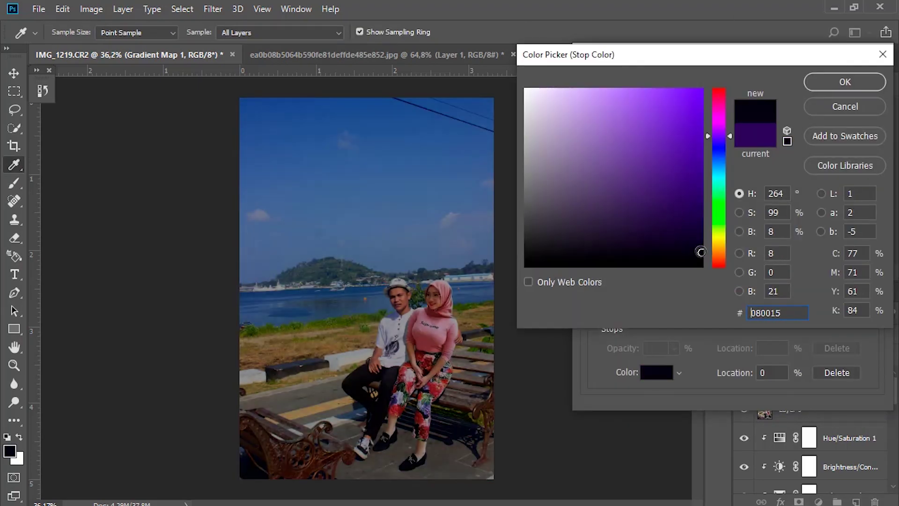
Step: Set the gradient's end colour to yellow, hide the map, and launch Camera Raw on Layer 9
drag(729, 231, 729, 245)
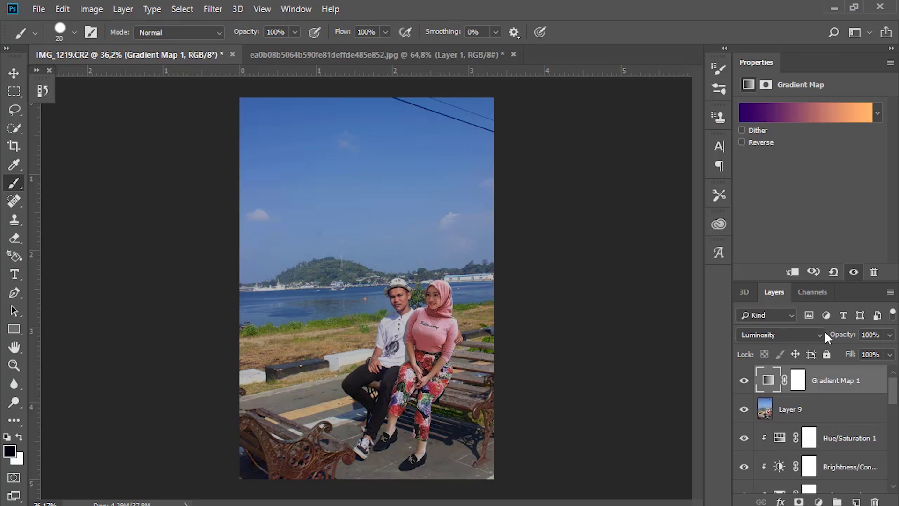
click(744, 380)
click(796, 409)
click(213, 9)
click(276, 93)
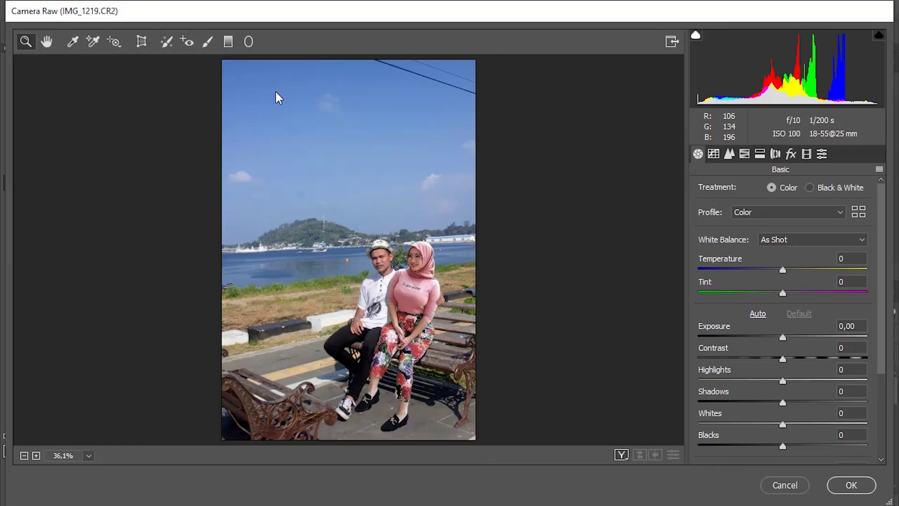
Step: Set Highlights -42, Shadows -33, Whites -25 and Exposure +0.55 in Camera Raw
drag(782, 380, 697, 380)
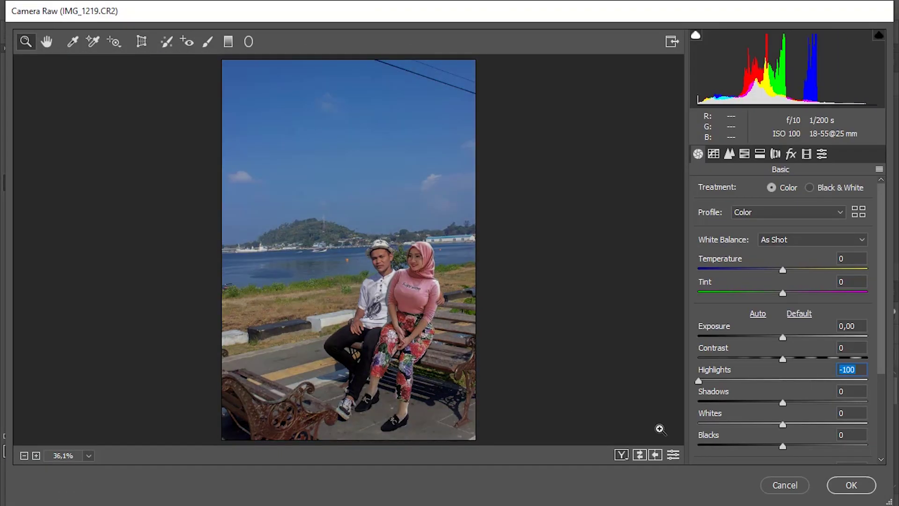
drag(782, 424, 823, 424)
double_click(783, 425)
mouse_move(697, 380)
mouse_down()
mouse_move(748, 380)
mouse_move(761, 424)
mouse_up()
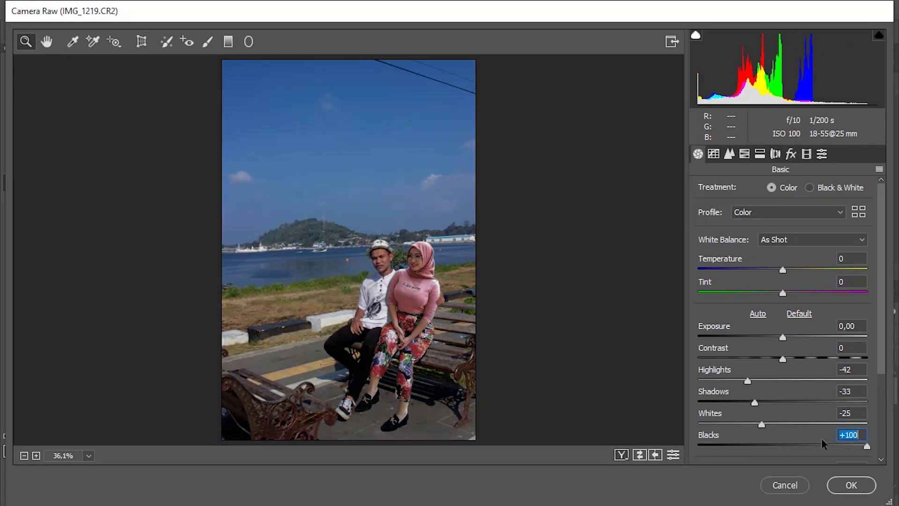
scroll(786, 327, down, 2)
drag(783, 270, 791, 269)
drag(783, 203, 769, 202)
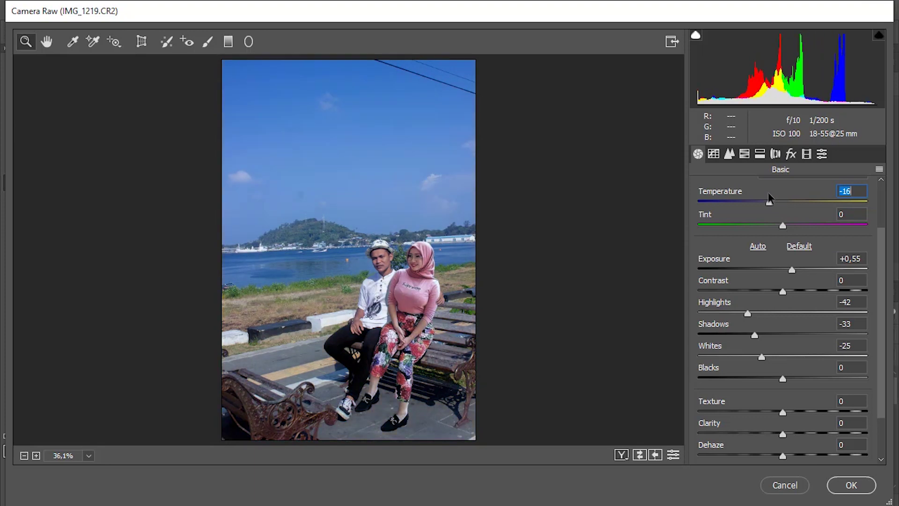
Step: Brighten oranges and blues, darken yellows and greens in HSL, and add a tone curve point
click(761, 155)
key(shift+Tab)
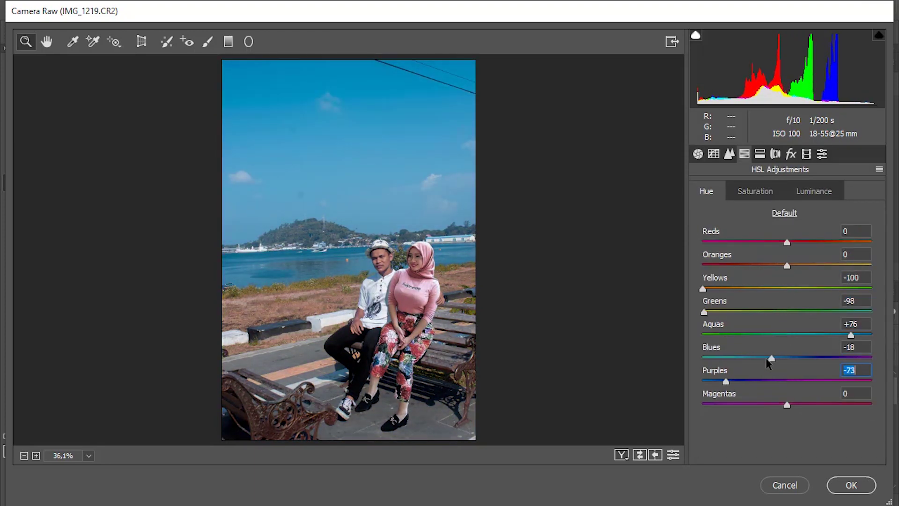
click(814, 191)
mouse_move(786, 265)
mouse_down()
mouse_move(822, 277)
mouse_move(728, 288)
mouse_up()
drag(786, 311, 750, 312)
mouse_move(787, 358)
mouse_down()
mouse_move(829, 358)
mouse_move(766, 358)
mouse_up()
click(714, 153)
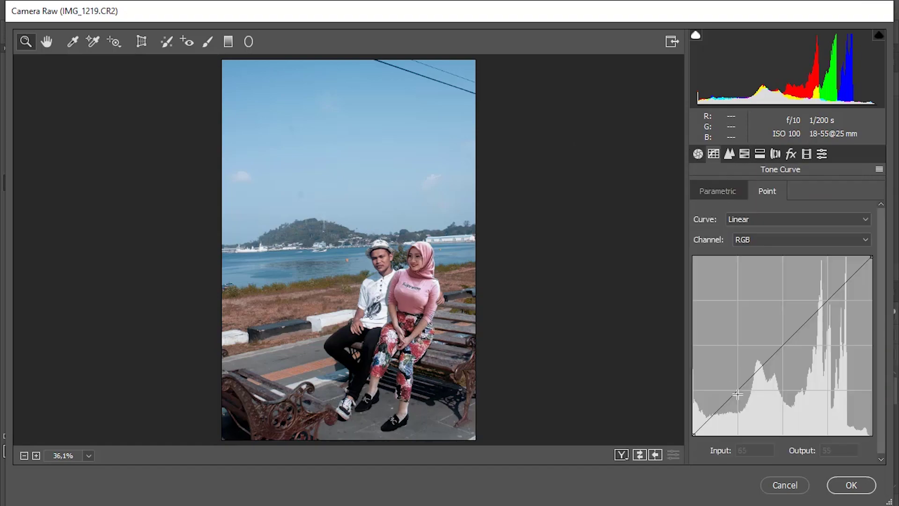
drag(737, 388, 738, 379)
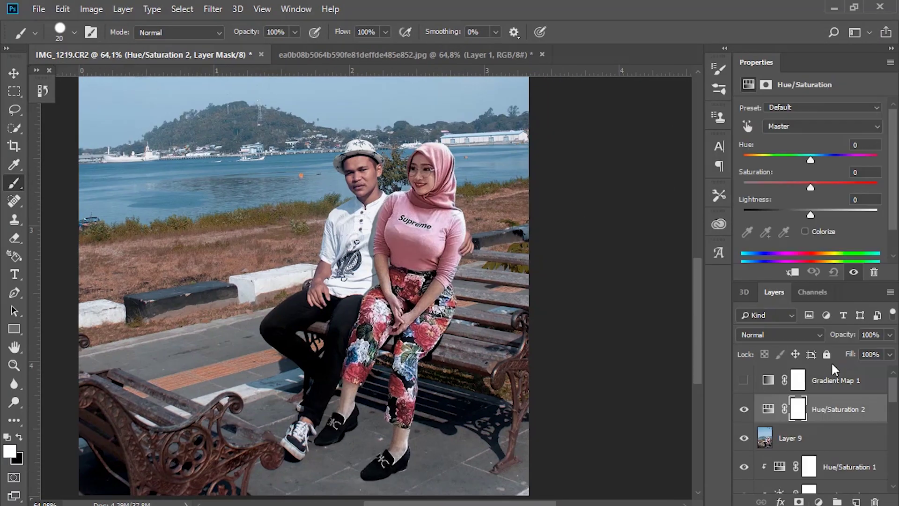
Step: Paint the Hue/Saturation mask white over the floral pants and set Saturation to -29
scroll(377, 297, up, 3)
key(x)
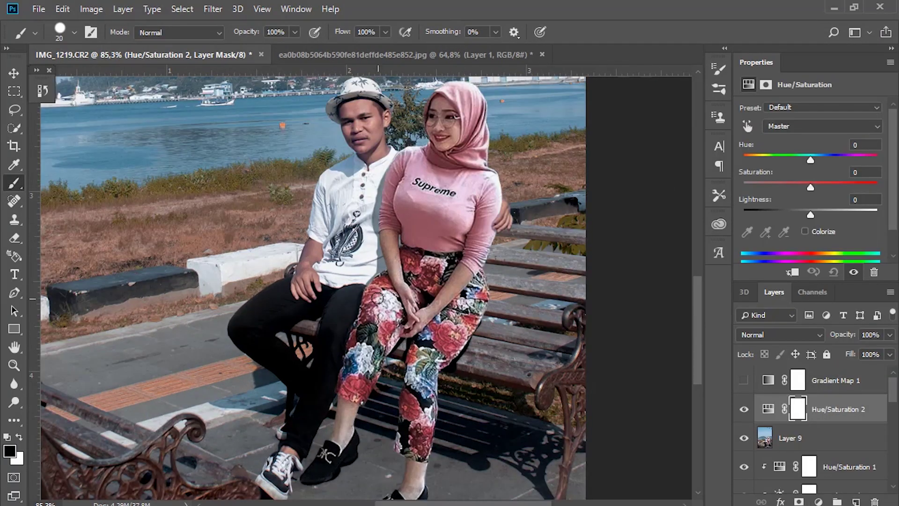
scroll(388, 302, up, 2)
key([)
key([)
key([)
scroll(333, 452, up, 2)
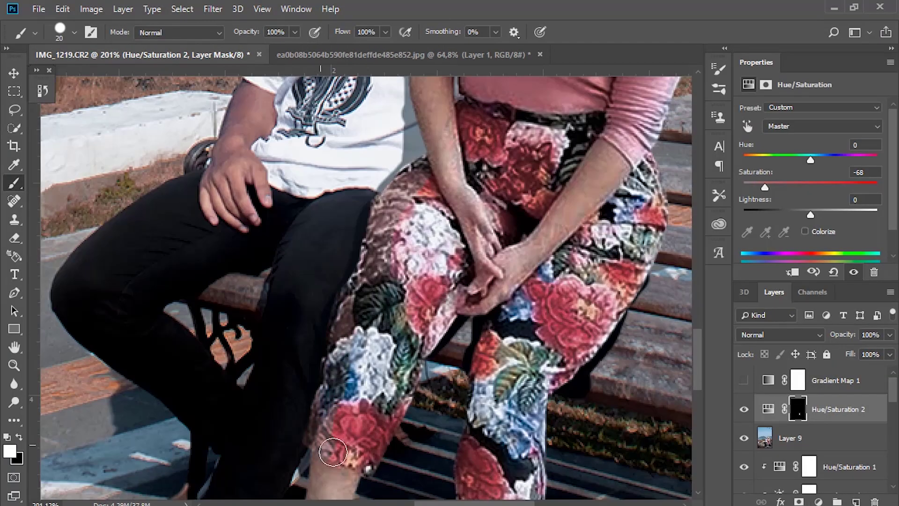
scroll(537, 216, up, 3)
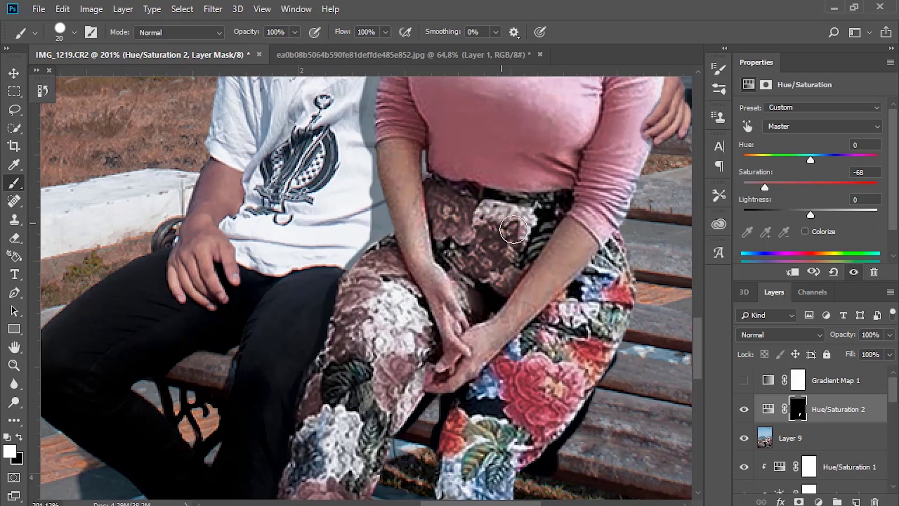
scroll(545, 324, down, 5)
scroll(538, 334, down, 5)
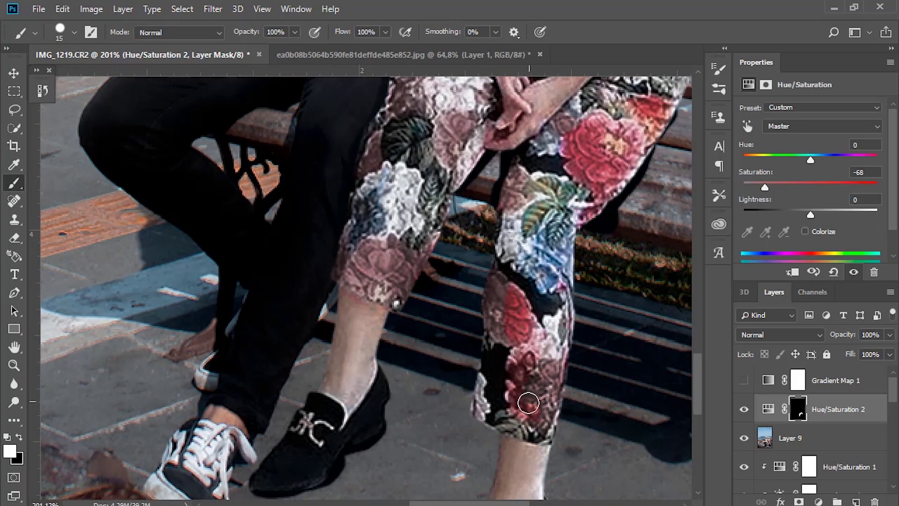
scroll(529, 348, up, 5)
scroll(631, 223, down, 5)
mouse_move(764, 187)
mouse_down()
mouse_move(790, 186)
mouse_move(807, 214)
mouse_up()
Step: Add an Exposure adjustment layer with a slight exposure offset
click(743, 380)
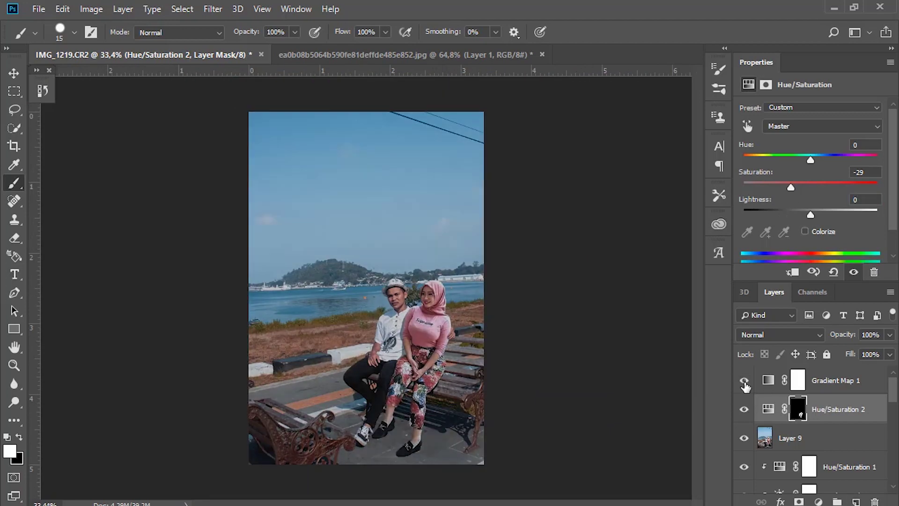
click(819, 502)
drag(810, 171, 809, 171)
Step: Apply Add Noise with Amount about 7.73 to the merged Layer 9
click(790, 438)
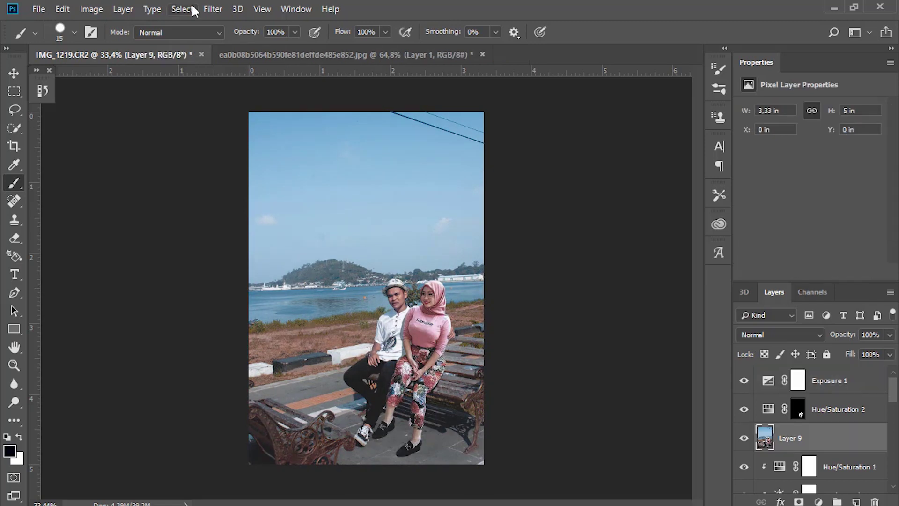
click(213, 9)
click(229, 20)
click(539, 244)
click(614, 244)
drag(509, 291, 519, 292)
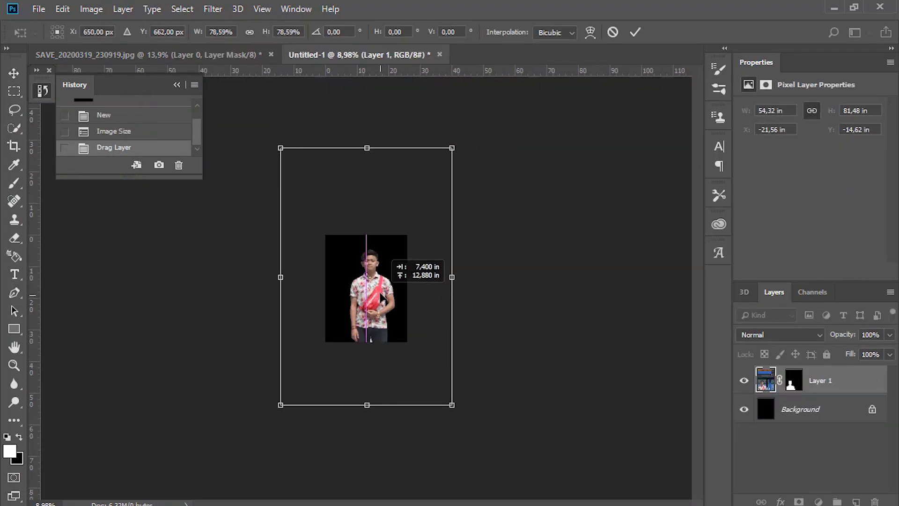
Step: Zoom out to see the whole transform box around the cut-out man
key(ctrl+minus)
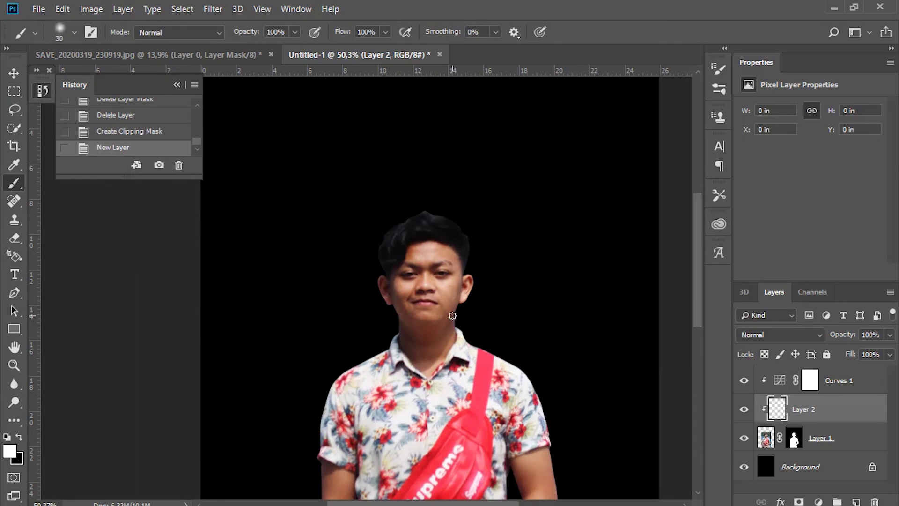
Step: Set the foreground colour to a vivid red
click(10, 451)
click(703, 96)
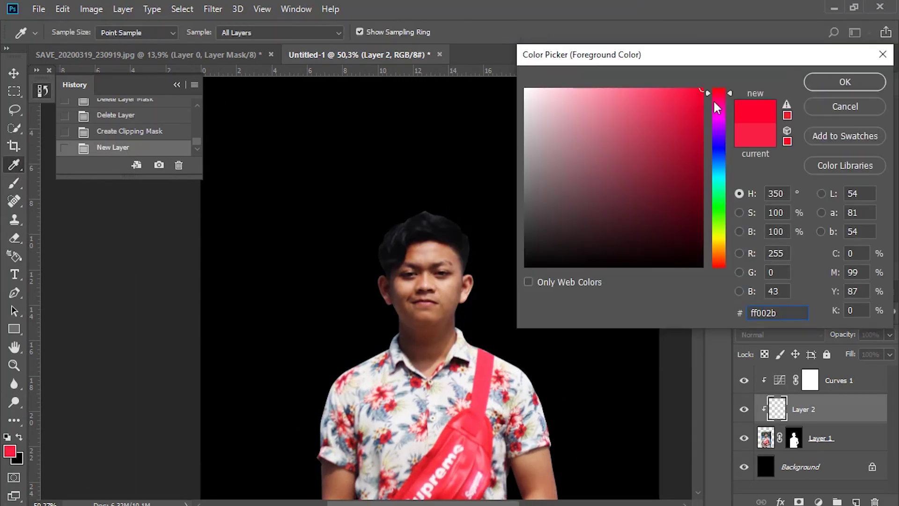
click(843, 80)
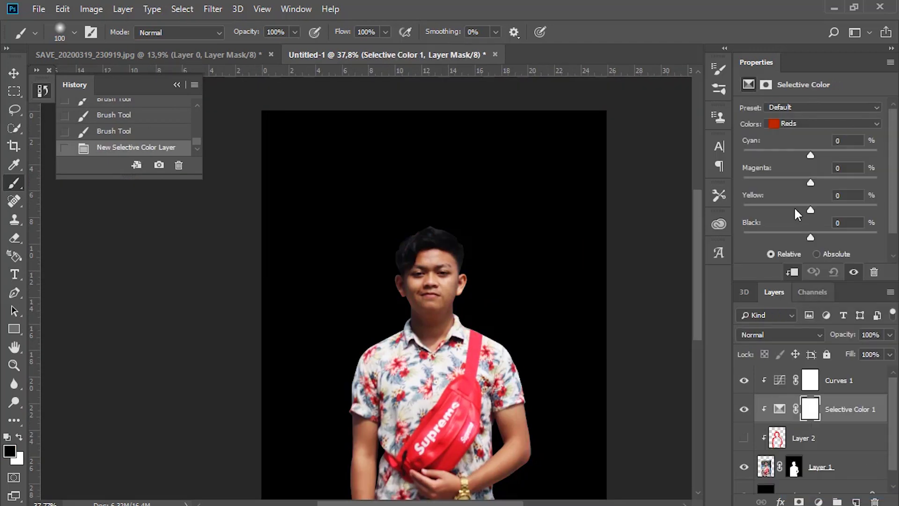
Step: Zoom out to view the whole image and close the History panel
key(z)
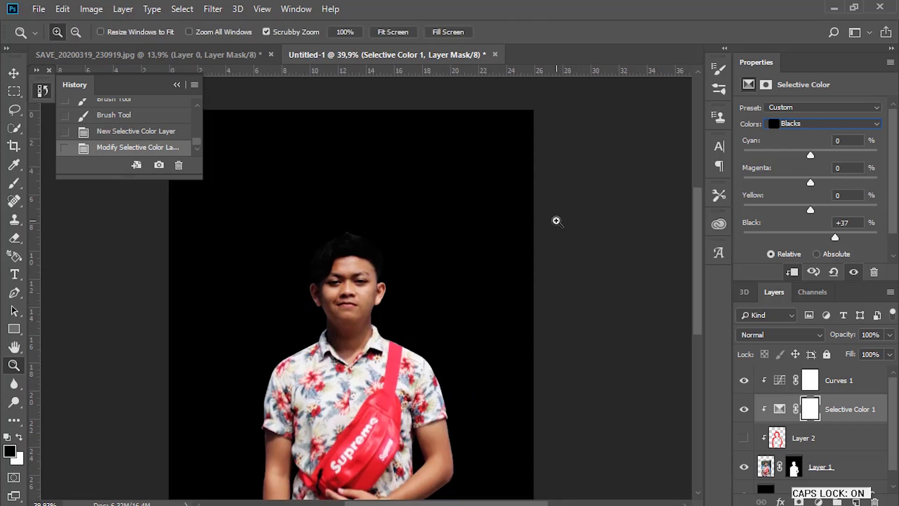
alt+click(381, 306)
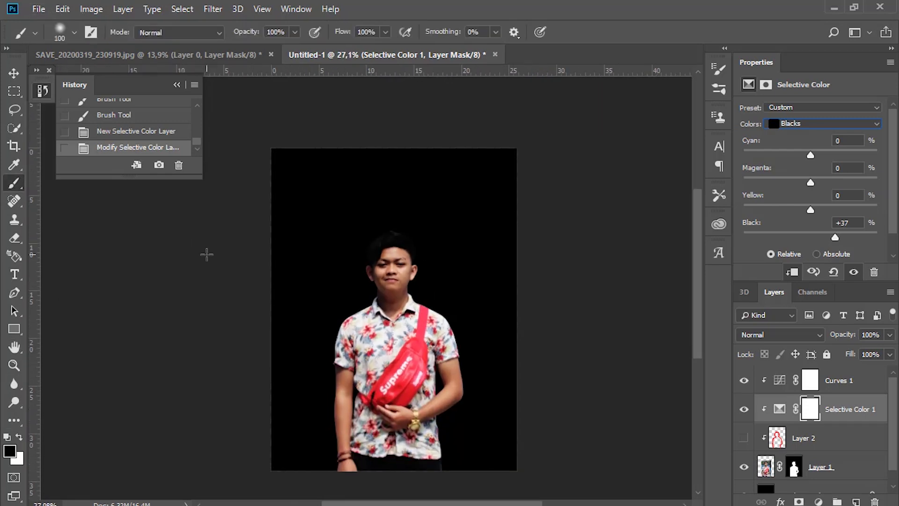
click(13, 73)
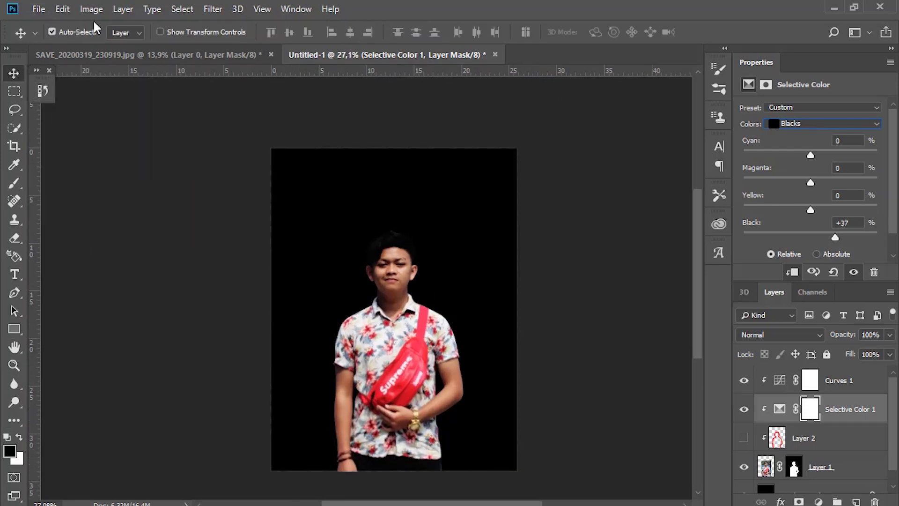
Step: Save the composite as SUBSCRIBER.psd in D:\Photoshop\Tutor Youtube
key(ctrl+shift+s)
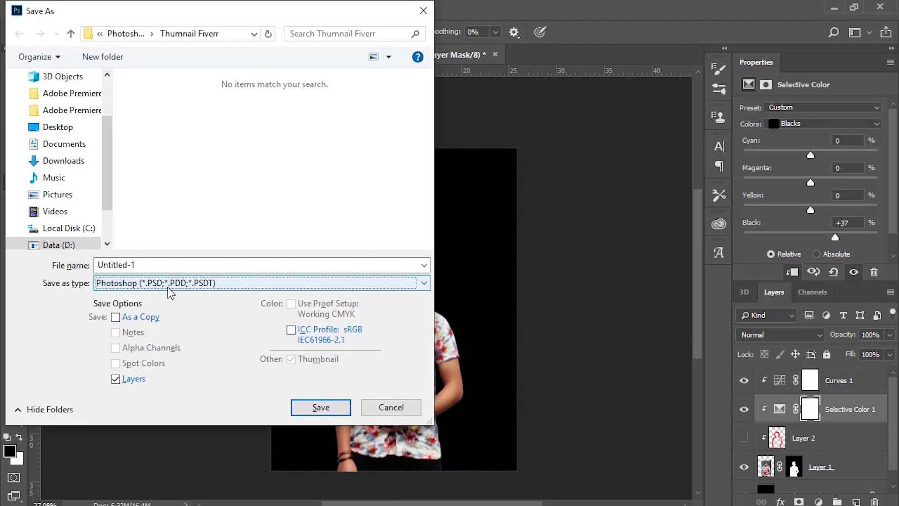
click(51, 245)
double_click(161, 125)
scroll(221, 165, down, 3)
double_click(170, 155)
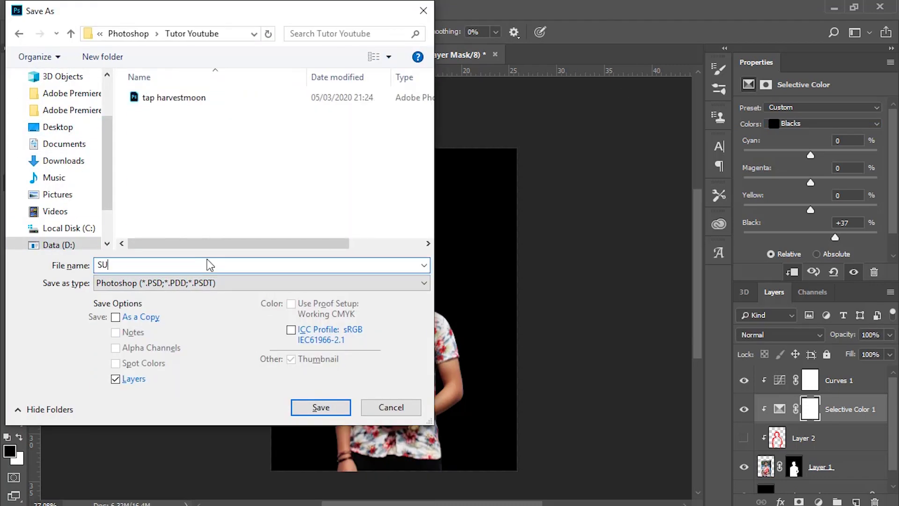
text(SUBSCRIBER)
key(Return)
key(Caps_Lock)
Step: Adjust Selective Color Yellows to Yellow -62 and Black -43
scroll(406, 265, up, 1)
scroll(406, 265, up, 1)
click(823, 123)
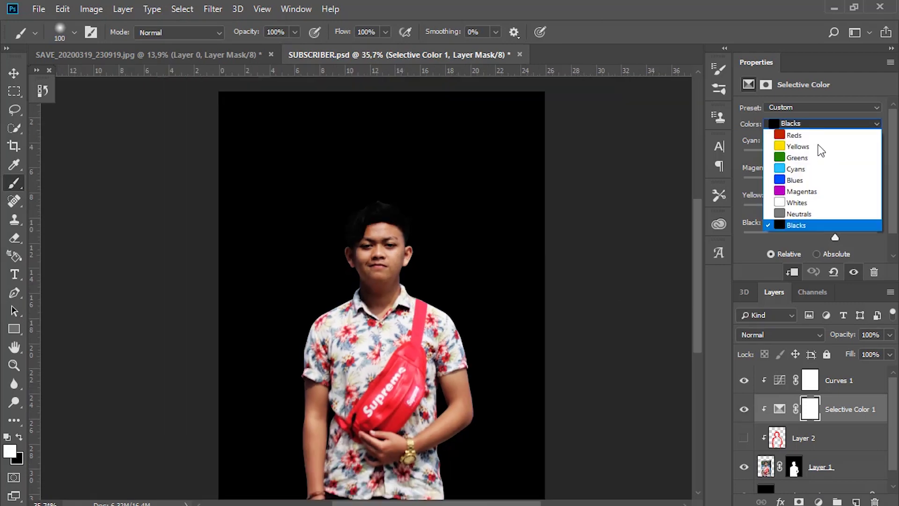
click(794, 136)
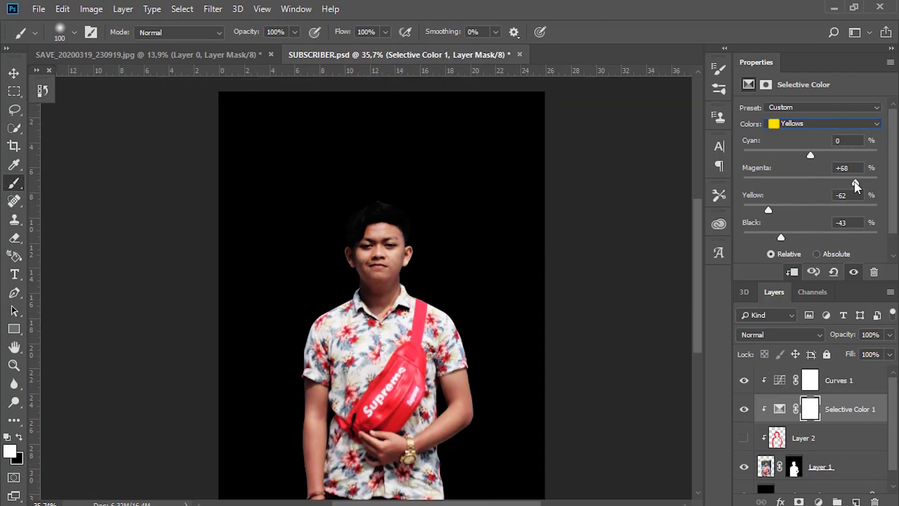
scroll(437, 281, down, 1)
scroll(437, 281, up, 3)
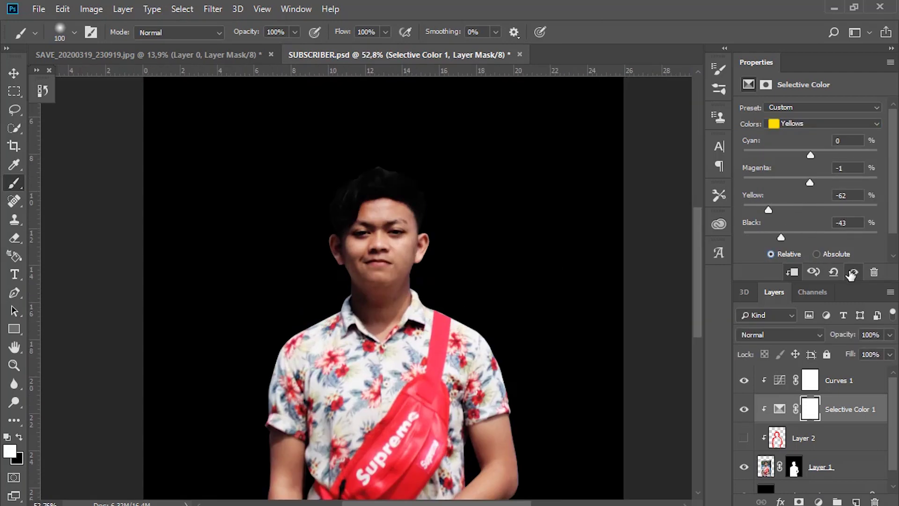
scroll(374, 220, up, 3)
scroll(421, 340, up, 2)
Step: Create Layer 3 and paint white light over the glow and along the right arm's edge
scroll(416, 450, down, 3)
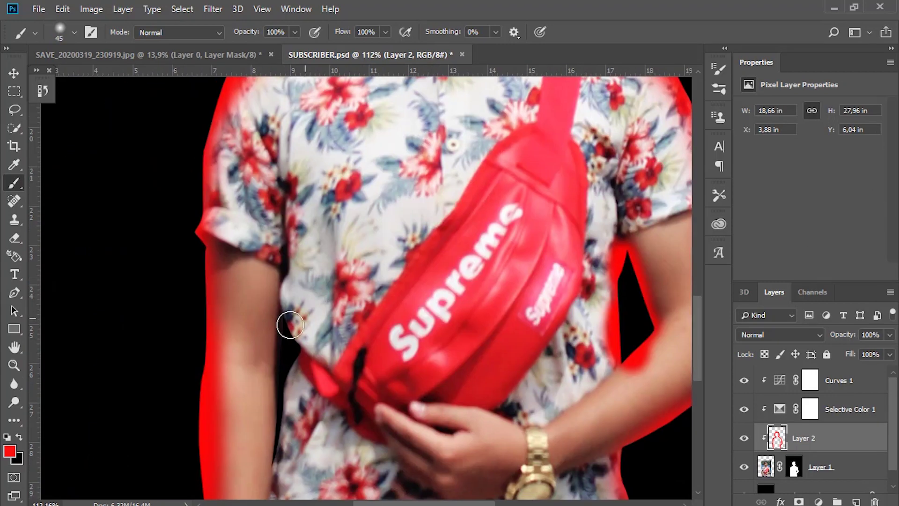
scroll(291, 321, down, 3)
key(ctrl+shift+alt+n)
scroll(291, 321, up, 3)
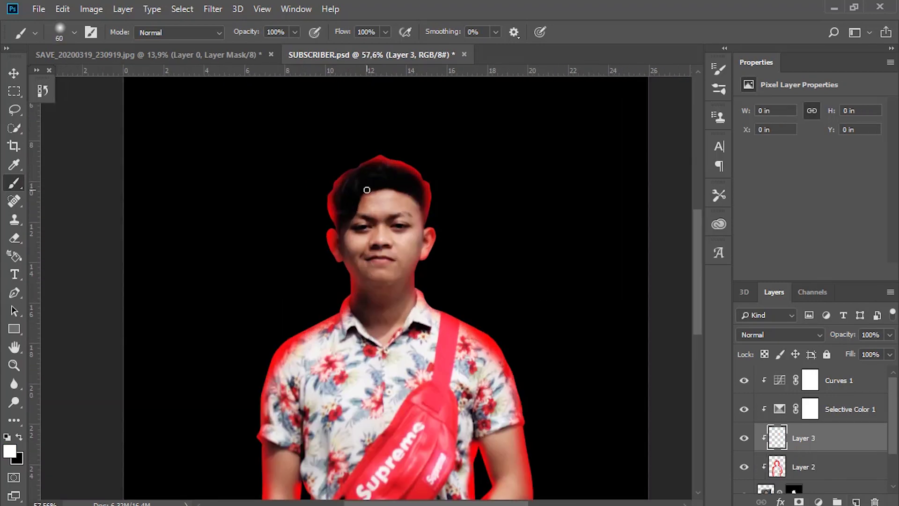
key(bracketright)
key(bracketright)
key(bracketright)
drag(366, 190, 423, 237)
scroll(437, 206, down, 3)
drag(459, 210, 500, 367)
scroll(483, 270, down, 3)
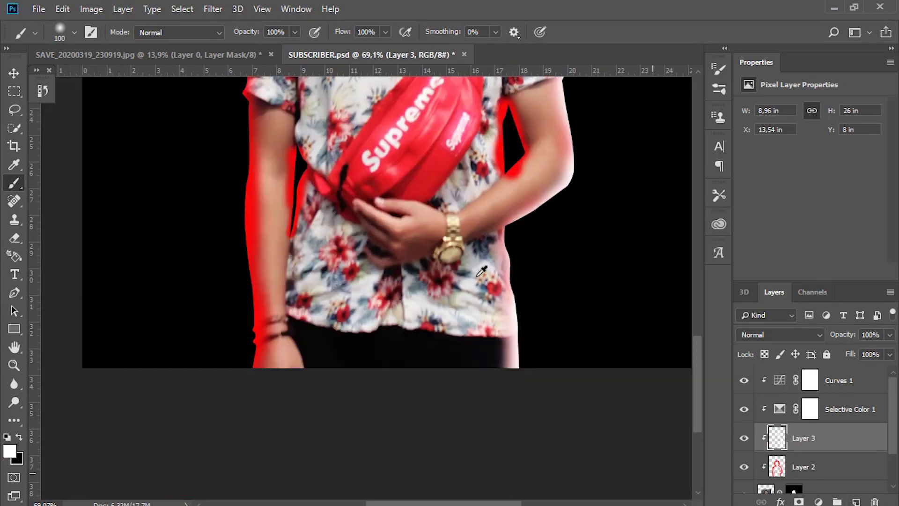
scroll(381, 136, down, 3)
Step: Try Soft Light and Hard Light blend modes on the red glow Layer 2
click(780, 334)
click(803, 466)
click(779, 335)
click(753, 177)
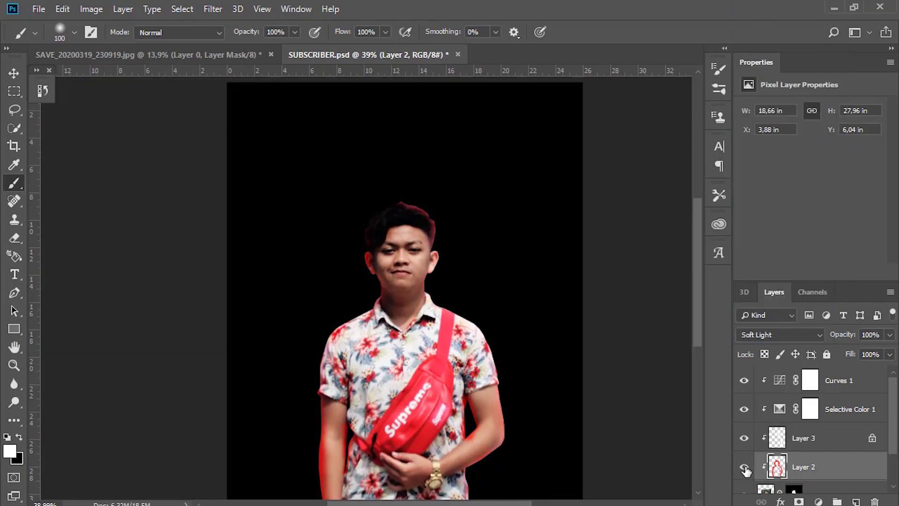
click(779, 334)
click(759, 191)
scroll(262, 421, up, 2)
Step: Set the foreground colour to pure red ff0000 and return Layer 2 to Soft Light
click(9, 451)
text(ff0000)
key(Return)
click(780, 334)
click(754, 175)
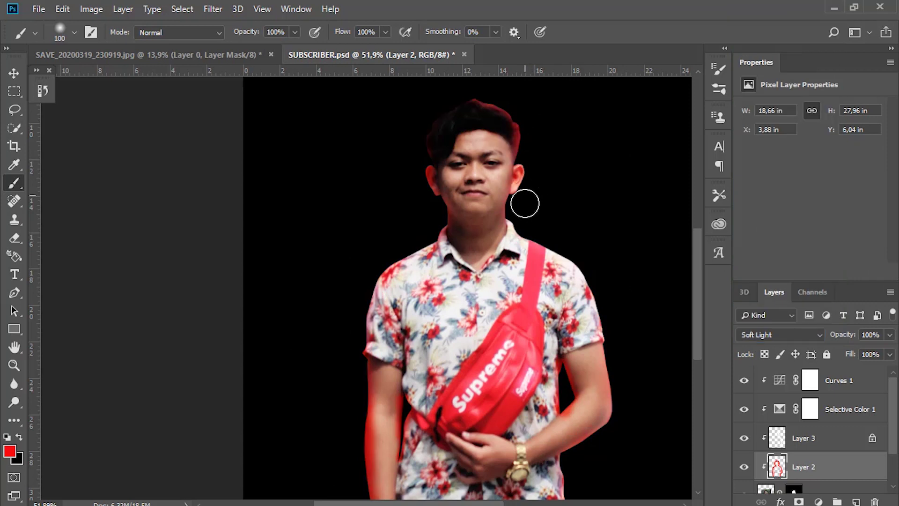
scroll(514, 157, up, 3)
scroll(612, 331, down, 2)
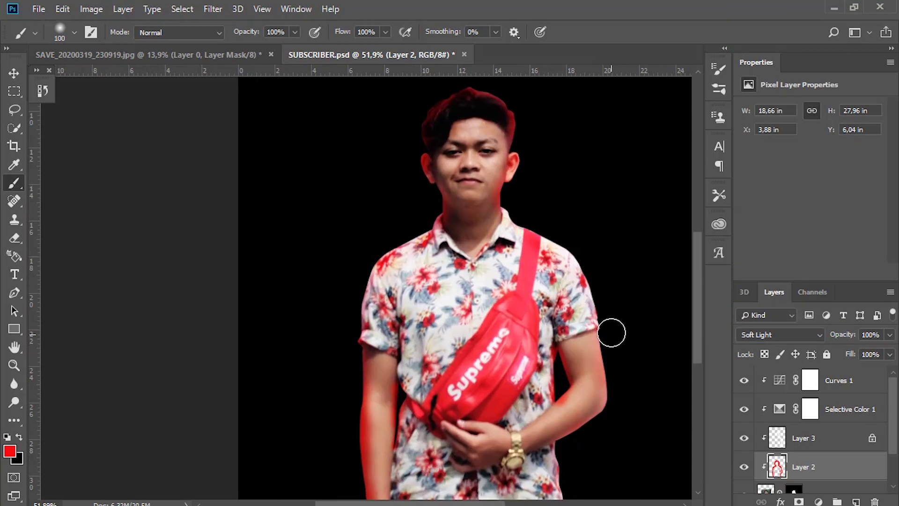
scroll(612, 331, down, 2)
Step: Reshape Curves 1 into a stronger S-curve
click(743, 437)
click(810, 379)
drag(795, 220, 817, 241)
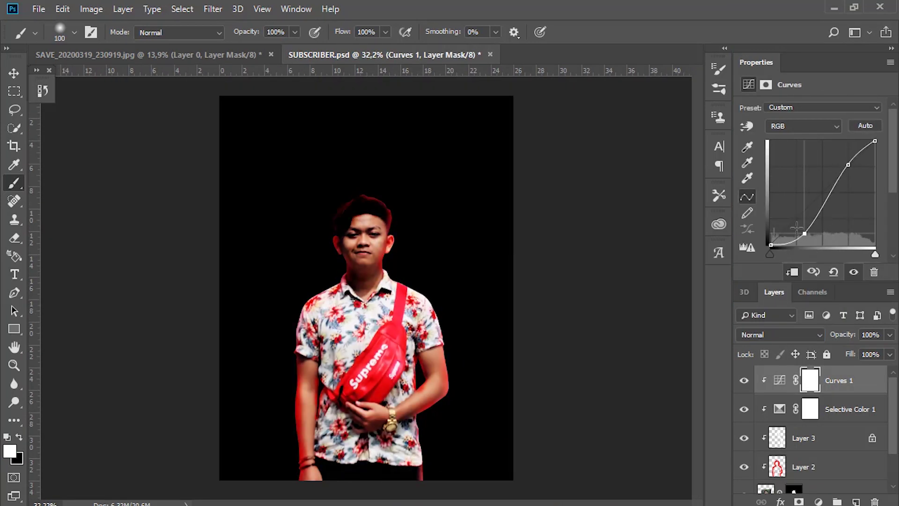
Step: Add an Exposure adjustment clipped to the figure, lowering exposure and gamma
click(819, 501)
click(796, 323)
drag(810, 144, 795, 145)
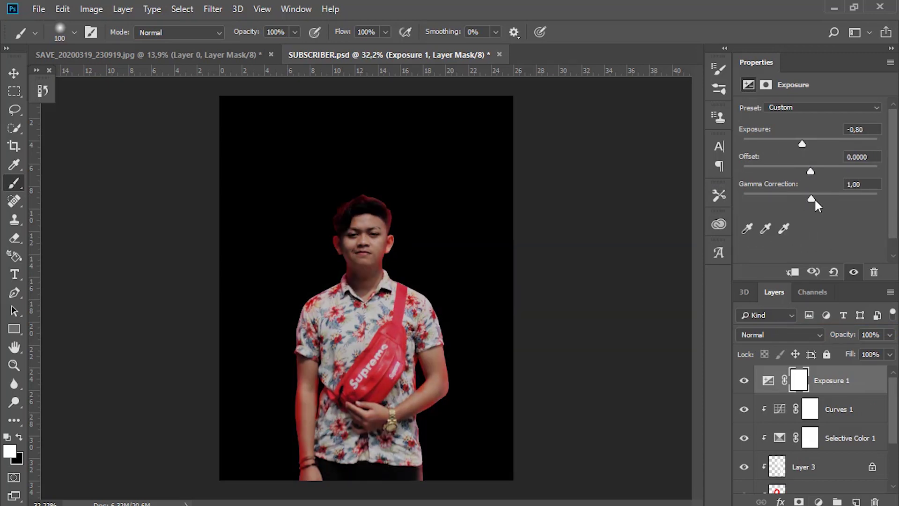
click(809, 408)
alt+click(754, 387)
click(810, 380)
drag(810, 198, 831, 201)
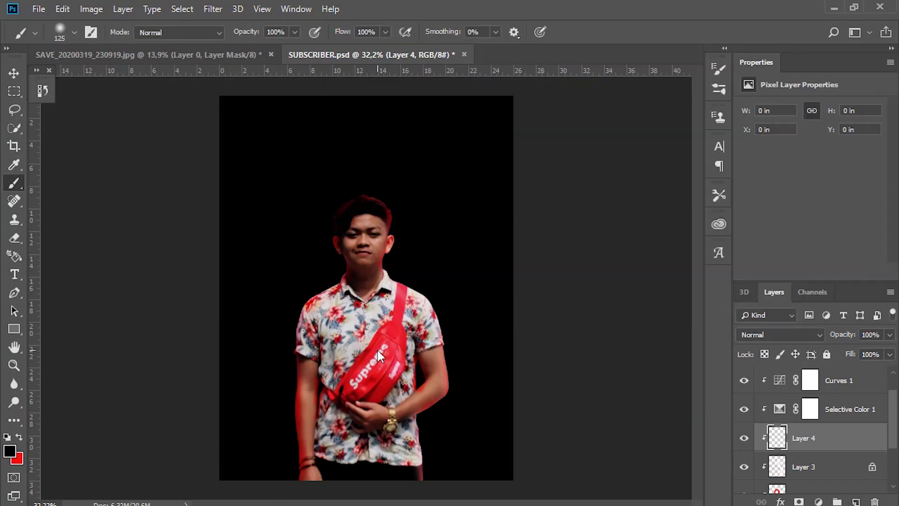
Step: Paint black over the lower torso and arms, then reduce that layer's opacity slightly
drag(281, 468, 307, 445)
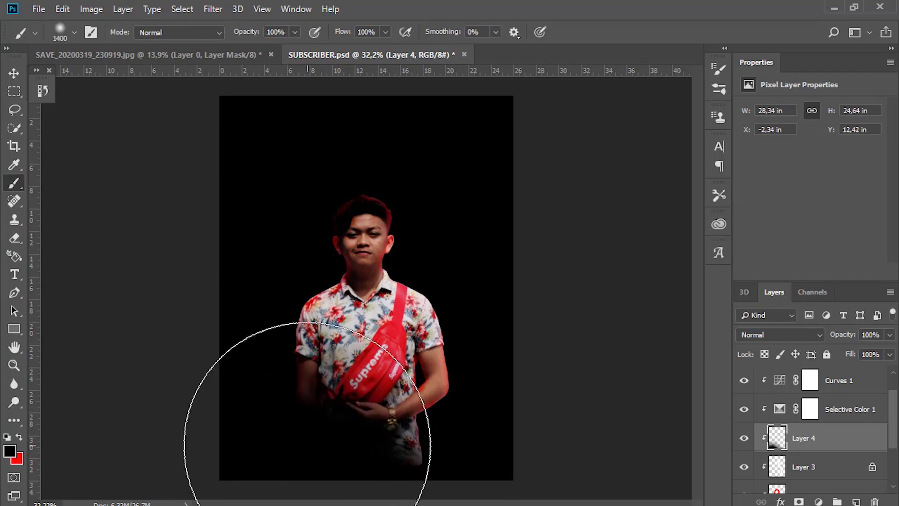
click(779, 334)
key(Escape)
drag(850, 334, 837, 341)
key(ctrl+minus)
key(ctrl+minus)
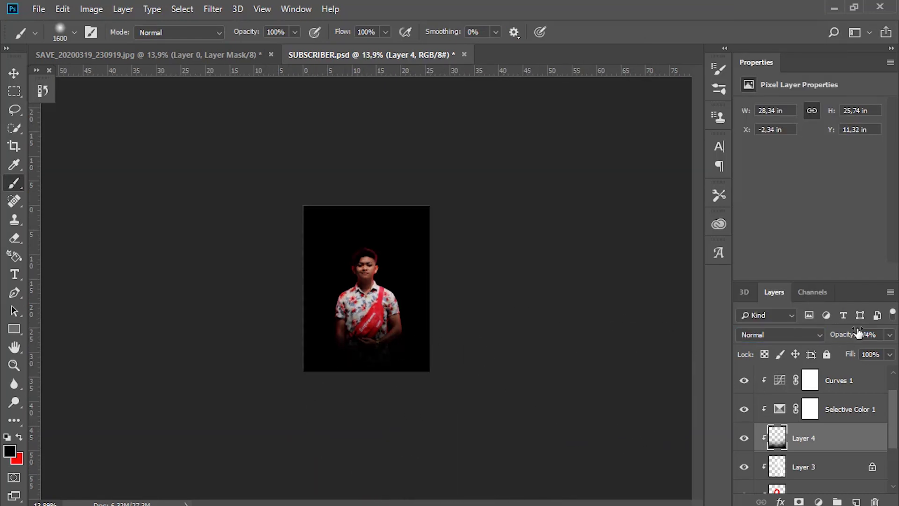
Step: Add another empty layer with a smaller brush and fit the image in the window
key(ctrl+shift+alt+n)
key(bracketleft)
key(bracketleft)
key(bracketleft)
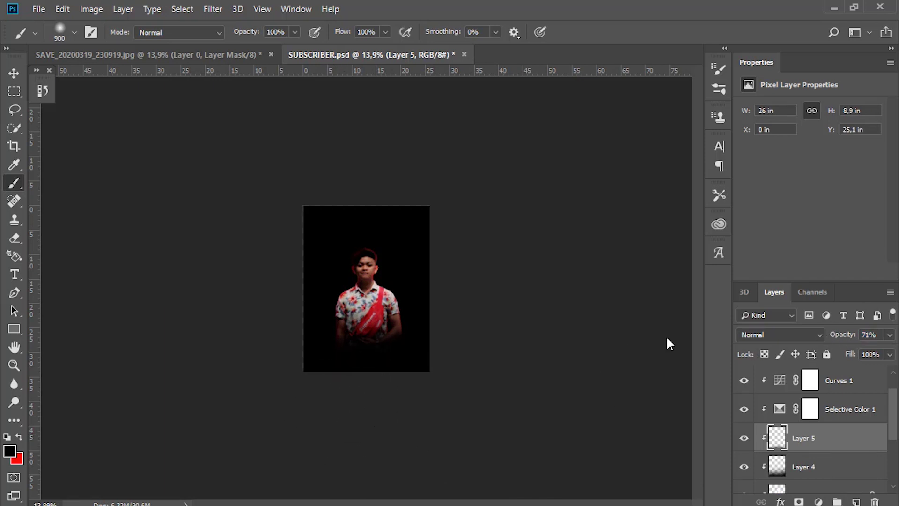
key(ctrl+0)
scroll(796, 421, down, 3)
Step: Give Layer 1 a red Color Overlay and apply a Gaussian Blur to it
click(764, 450)
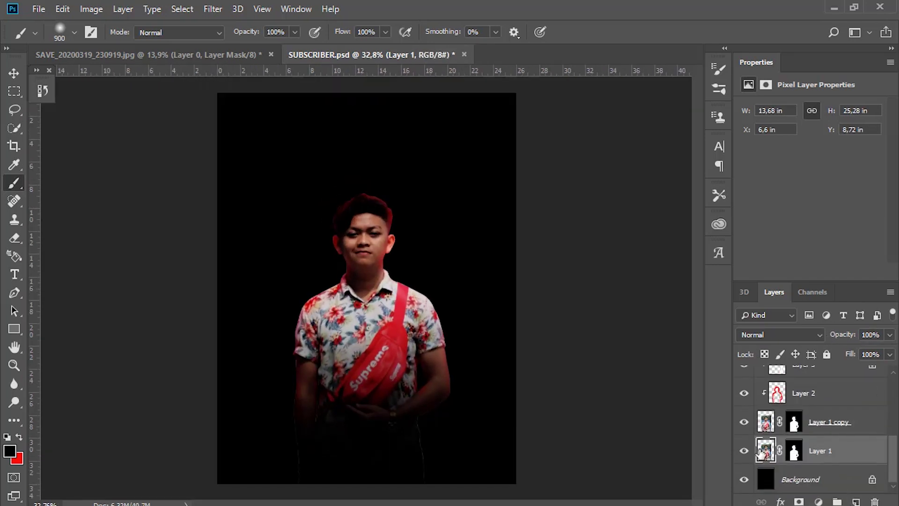
double_click(760, 451)
click(371, 341)
click(212, 9)
click(217, 199)
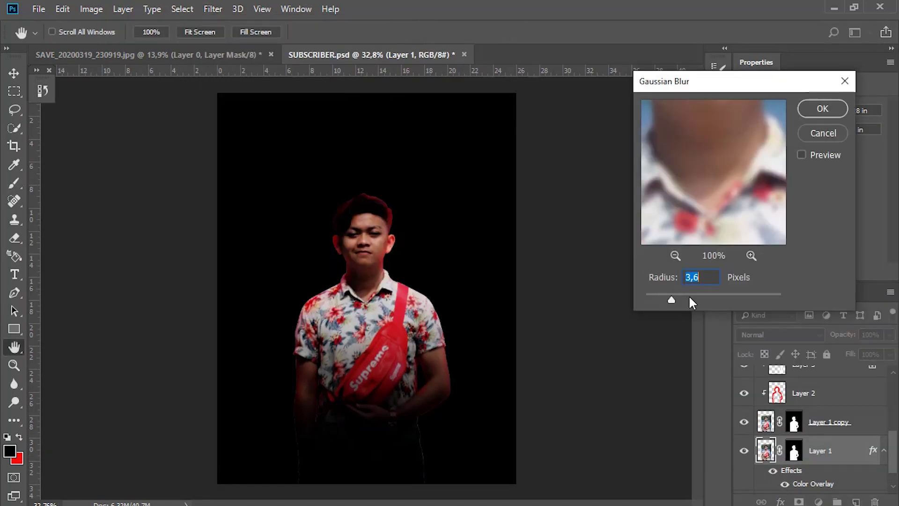
drag(692, 302, 717, 299)
click(822, 108)
key(b)
Step: Hide Layer 1 copy, confirm the red Color Overlay, and reapply the blur for a wider glow
click(743, 421)
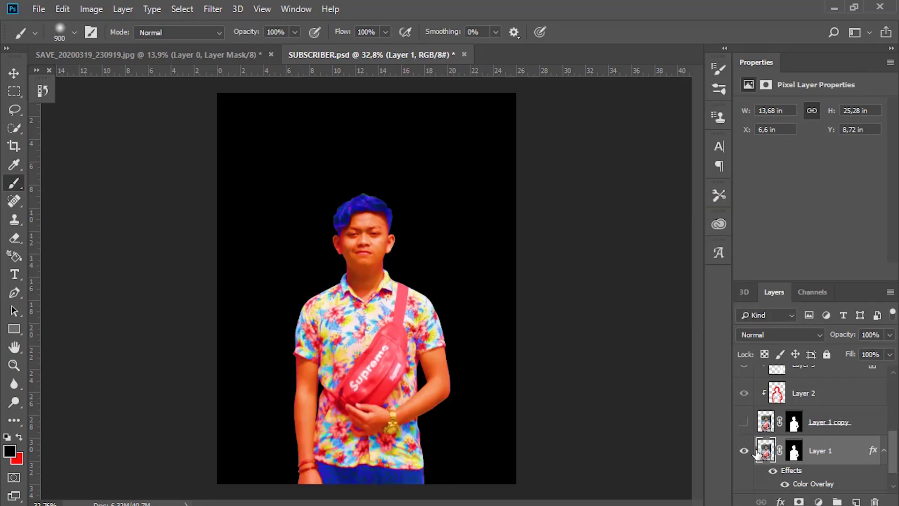
double_click(758, 452)
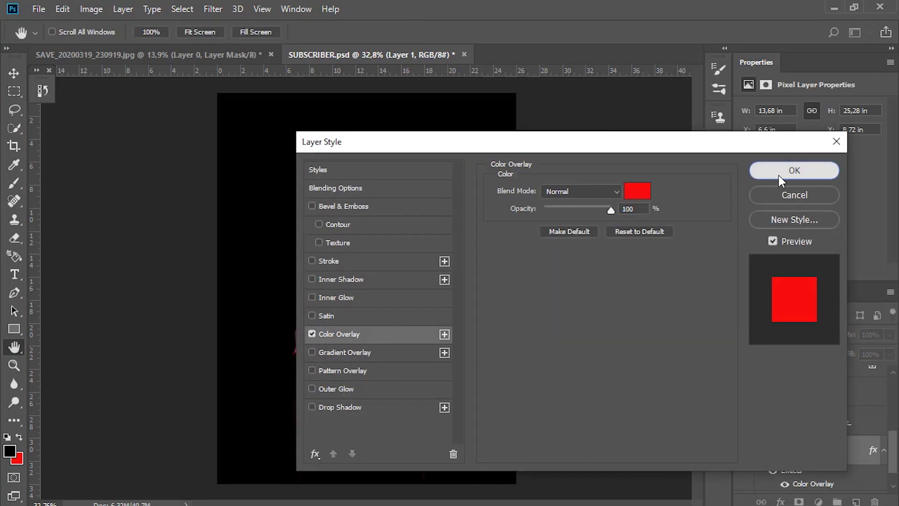
click(781, 178)
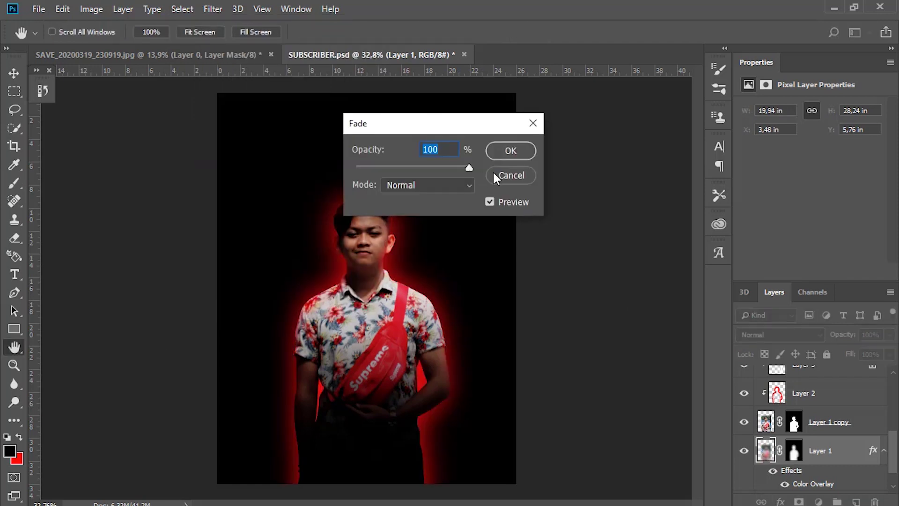
click(420, 221)
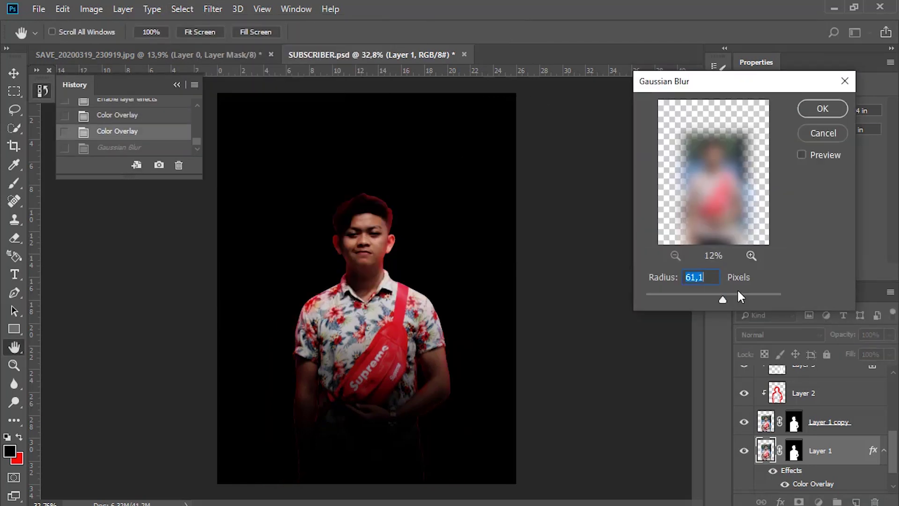
key(Return)
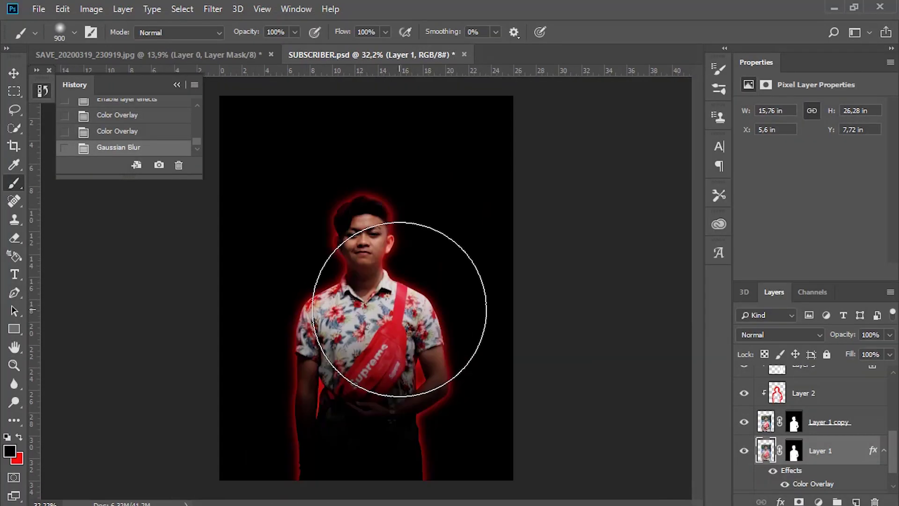
Step: Group the man's layers and stamp white smoke brushes onto two new layers
shift+click(801, 368)
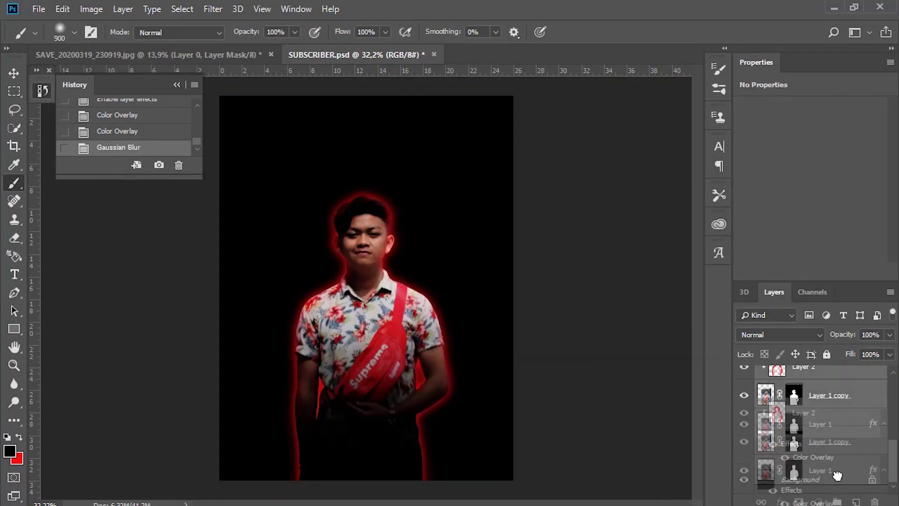
key(ctrl+g)
click(855, 501)
right_click(426, 345)
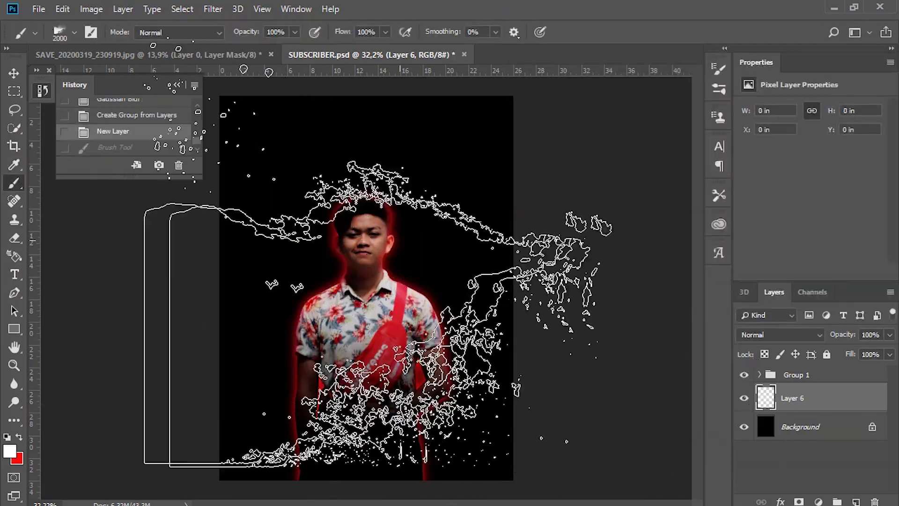
right_click(365, 227)
double_click(431, 398)
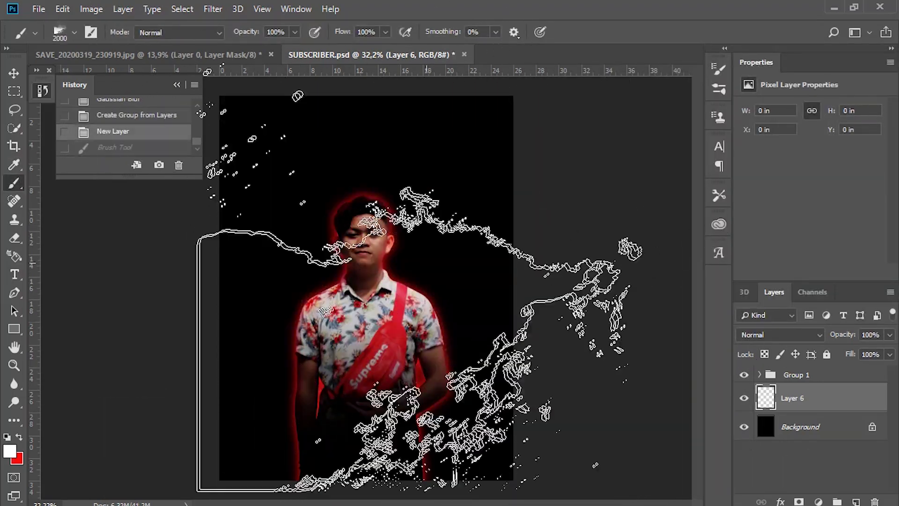
click(370, 335)
key(ctrl+shift+alt+n)
click(452, 281)
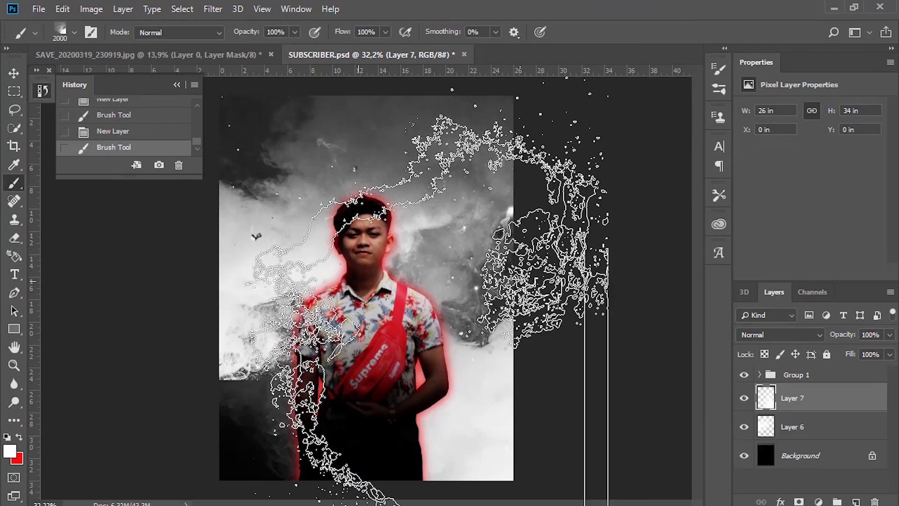
Step: Rotate and enlarge both smoke layers so they fill the frame
drag(744, 397, 745, 427)
click(744, 426)
click(796, 426)
key(ctrl+t)
drag(496, 117, 552, 220)
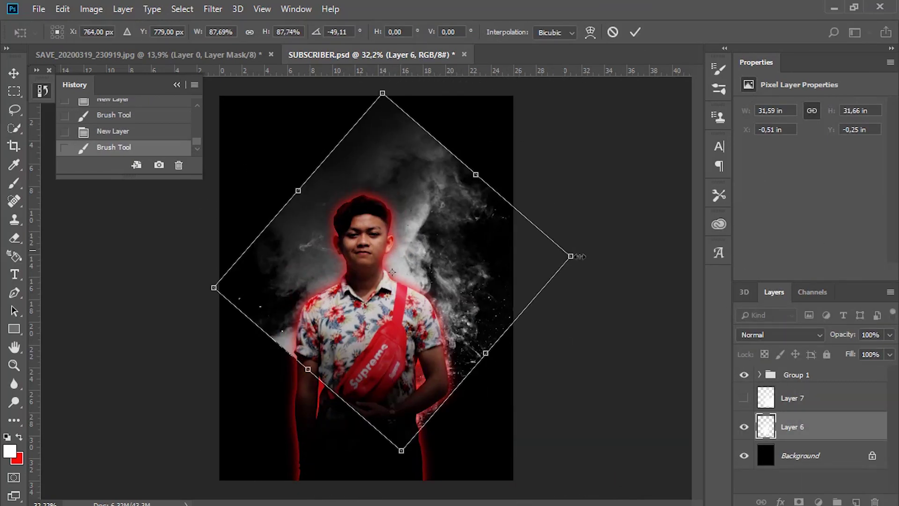
drag(602, 281, 660, 281)
key(Return)
click(743, 398)
click(796, 398)
key(ctrl+t)
drag(604, 234, 578, 295)
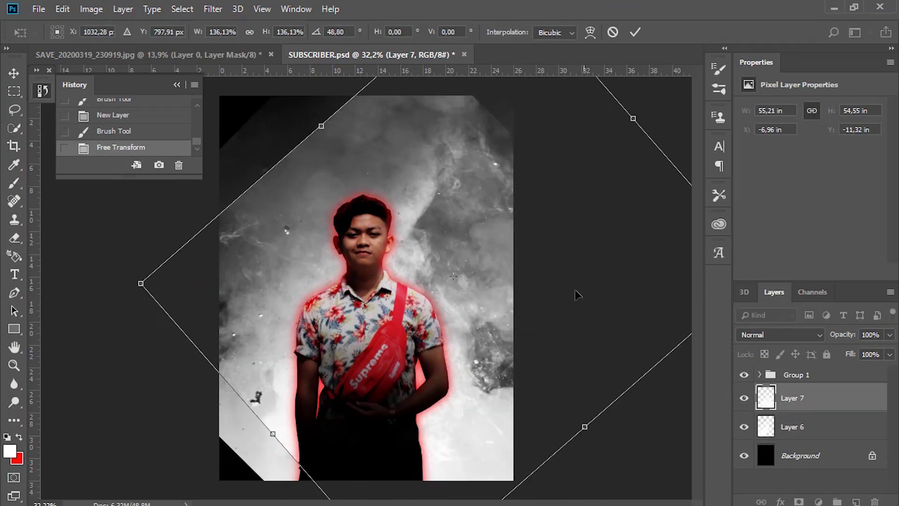
key(Return)
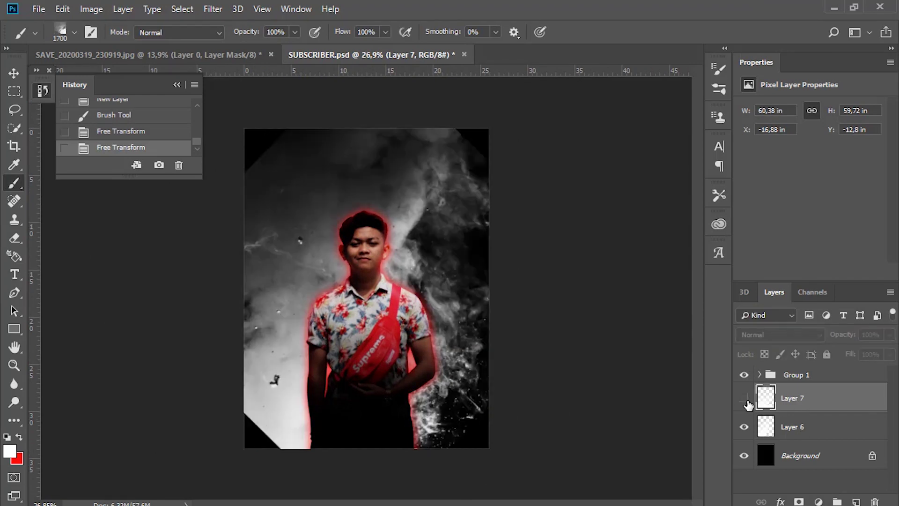
Step: Add another smoke stamp, enlarge and reposition the smoke, then merge the two smoke layers
click(655, 412)
click(764, 418)
click(744, 398)
key(ctrl+t)
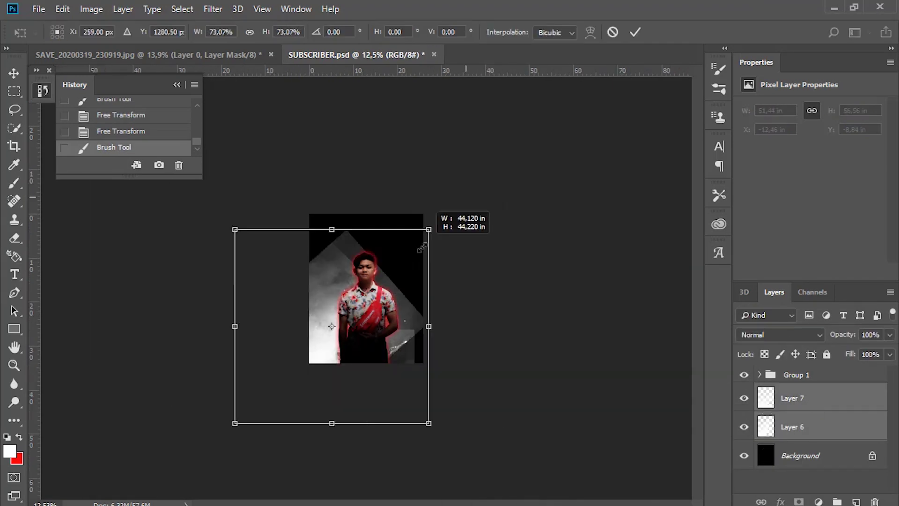
drag(431, 440, 557, 497)
mouse_move(375, 281)
mouse_down()
mouse_move(465, 265)
mouse_move(473, 234)
mouse_move(377, 372)
mouse_up()
key(Return)
click(744, 398)
click(795, 398)
key(ctrl+t)
key(Return)
key(ctrl+e)
Step: Revert a black-filled mask via History, enlarge the smoke, and delete the old second smoke layer
key(b)
click(798, 501)
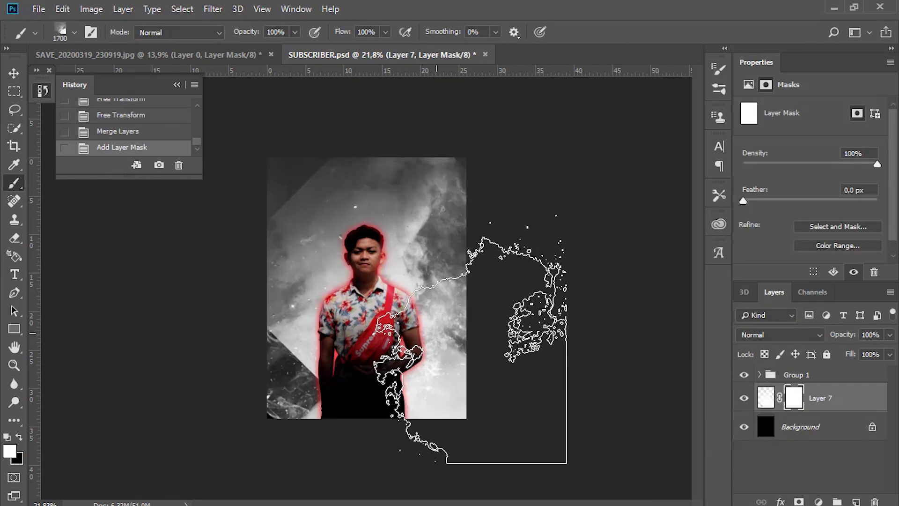
key(ctrl+BackSpace)
right_click(364, 262)
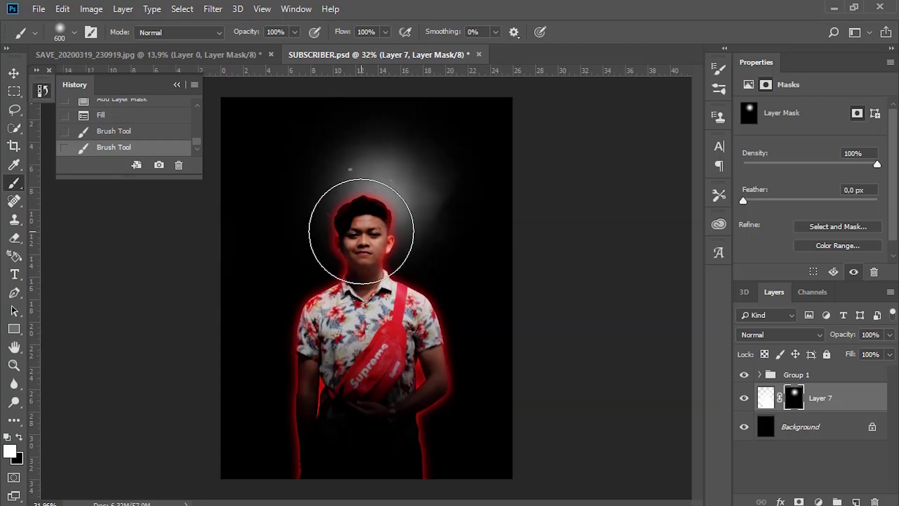
click(124, 141)
key(ctrl+t)
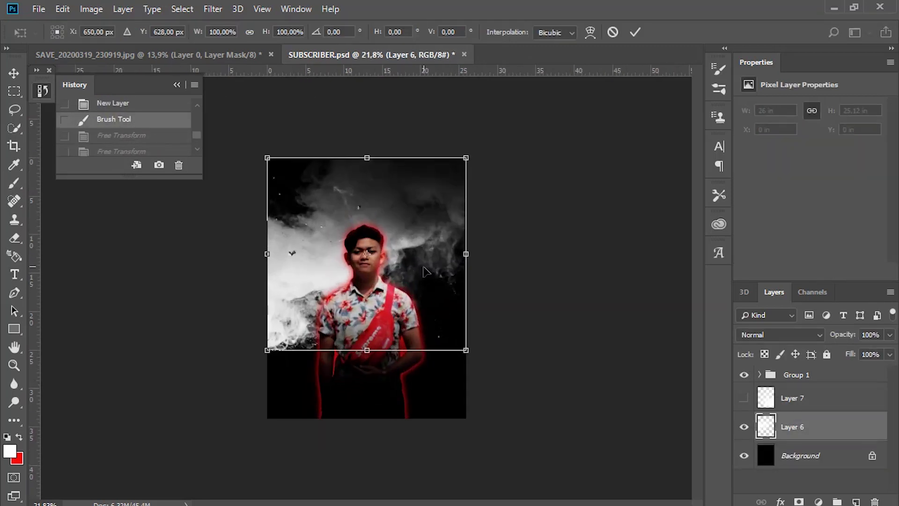
drag(468, 360, 532, 426)
key(Return)
click(839, 402)
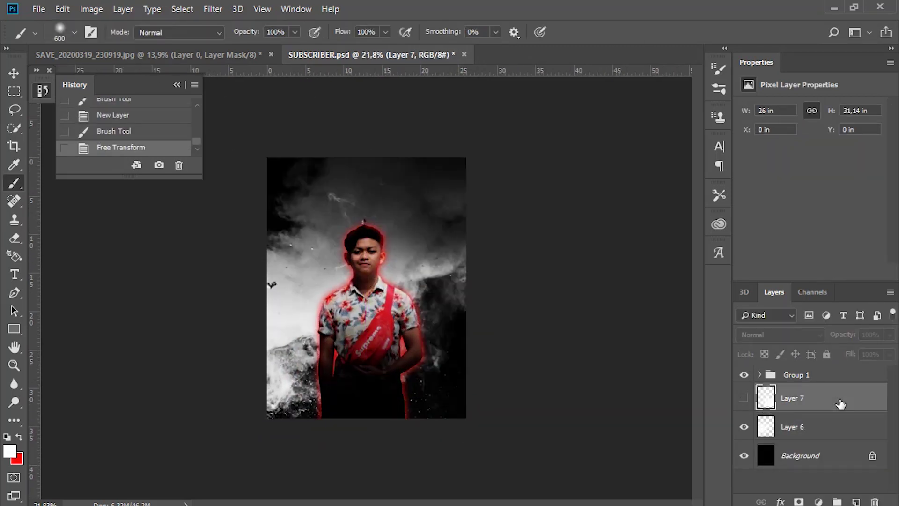
key(Delete)
Step: Stamp new smoke on a fresh layer, resize it to fit the photo, and merge
key(ctrl+shift+alt+n)
right_click(332, 199)
double_click(421, 354)
click(365, 280)
click(374, 290)
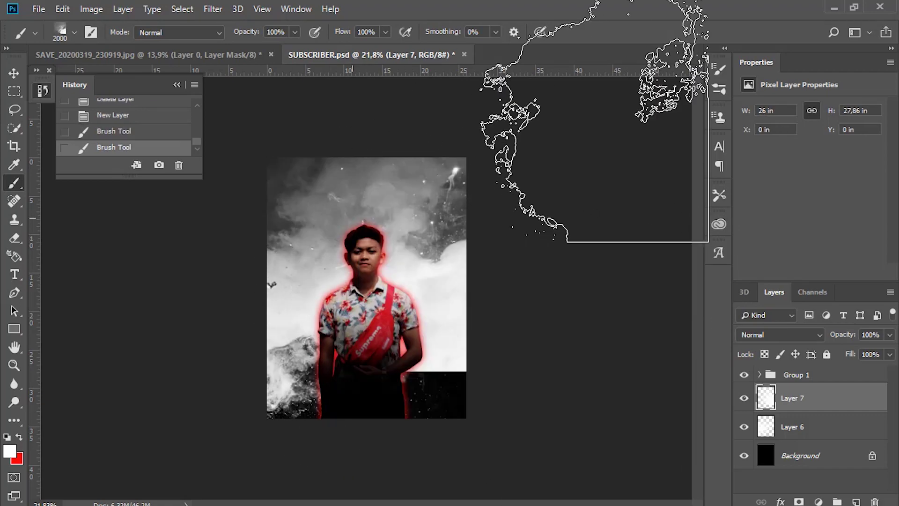
key(ctrl+z)
right_click(425, 241)
double_click(479, 424)
key(ctrl+t)
drag(466, 418, 428, 370)
key(Return)
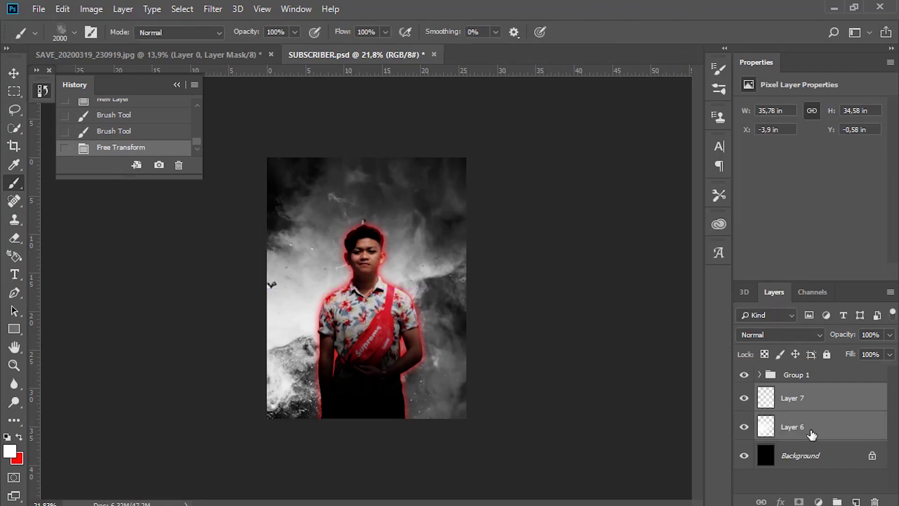
key(ctrl+e)
Step: Mask the smoke in black, paint white around head and shoulders, and shrink smoke to about 82%
click(798, 501)
key(ctrl+BackSpace)
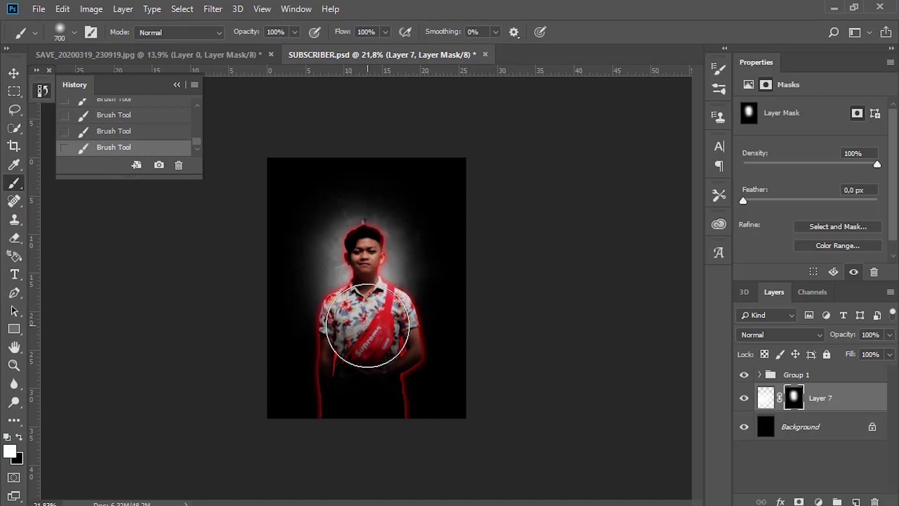
scroll(368, 325, up, 3)
key(x)
mouse_move(381, 273)
mouse_down()
mouse_move(407, 321)
mouse_move(311, 327)
mouse_up()
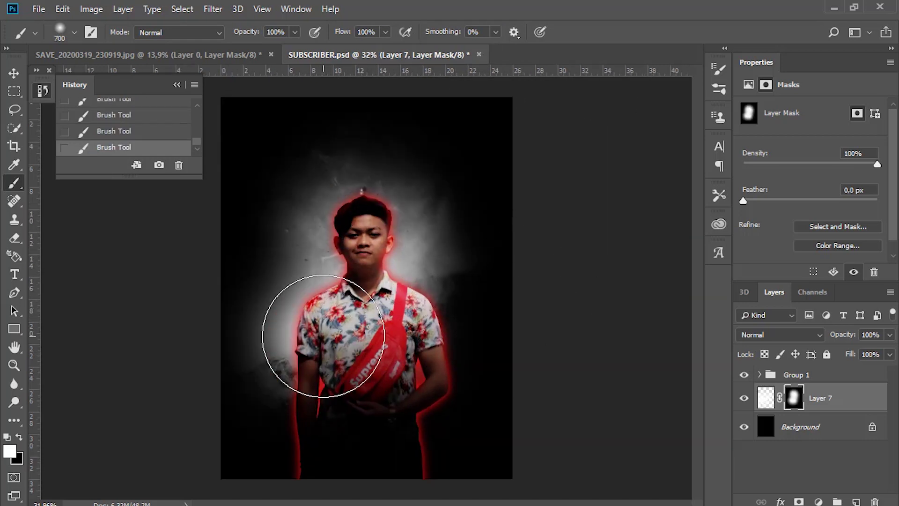
click(765, 398)
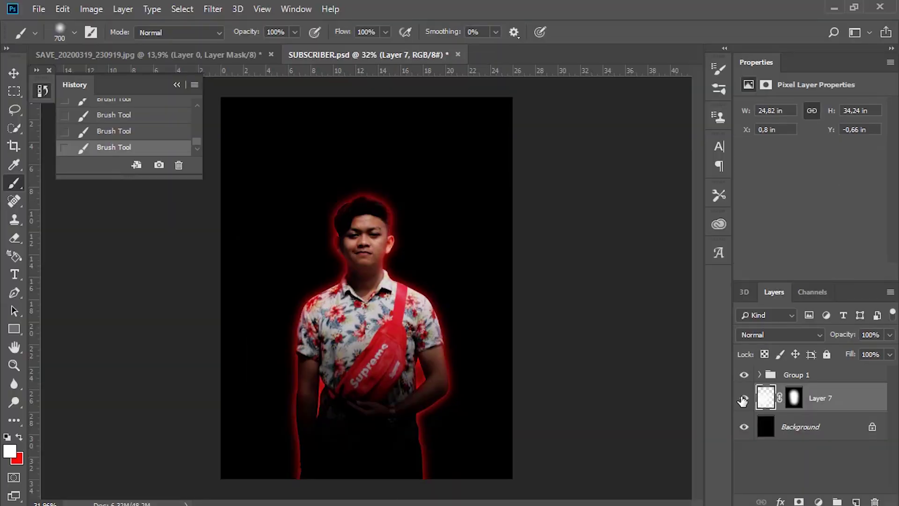
scroll(367, 288, down, 2)
key(ctrl+t)
drag(530, 108, 489, 147)
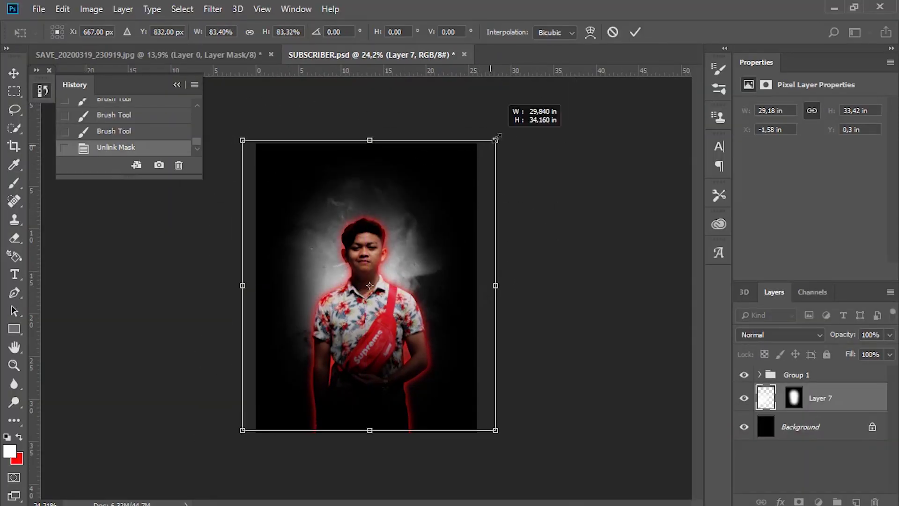
key(Return)
click(760, 375)
Step: Move Layer 4 to the top of Group 1, then paint black at the bottom on new top Layer 8
mouse_move(797, 435)
mouse_down()
mouse_move(812, 457)
mouse_move(809, 385)
mouse_up()
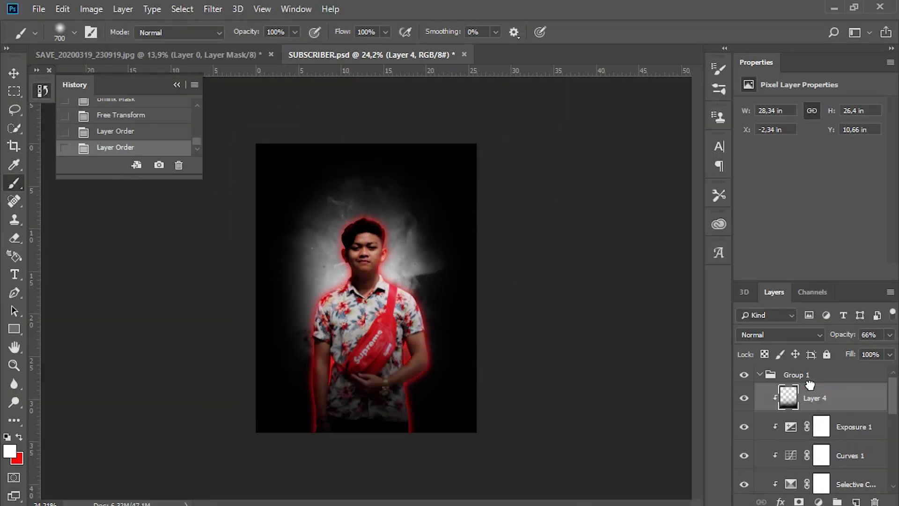
click(855, 501)
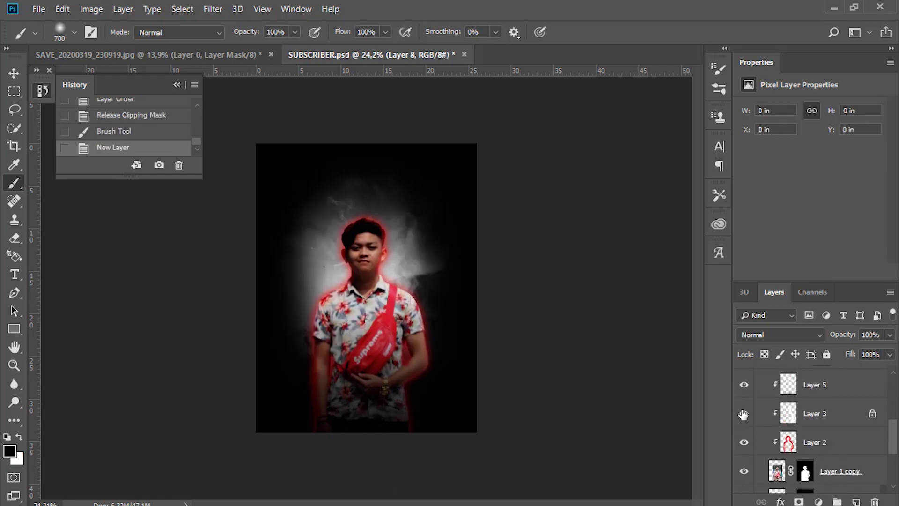
drag(796, 457, 801, 381)
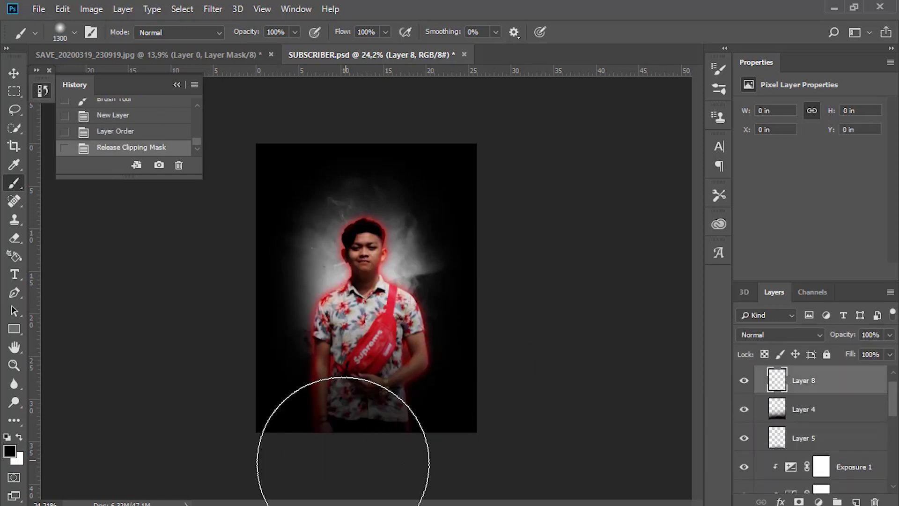
click(343, 463)
click(401, 391)
click(402, 391)
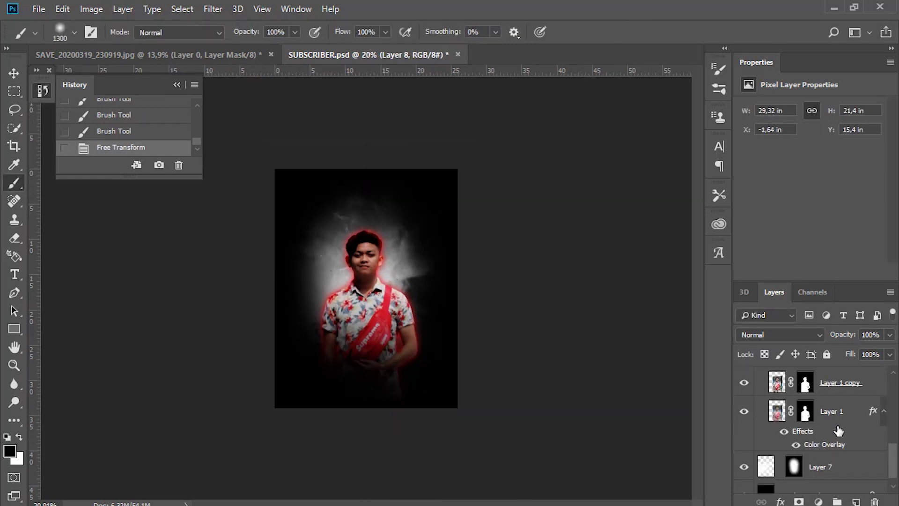
Step: Set the gradient map's right stop to red and select the Reds colour range
click(806, 112)
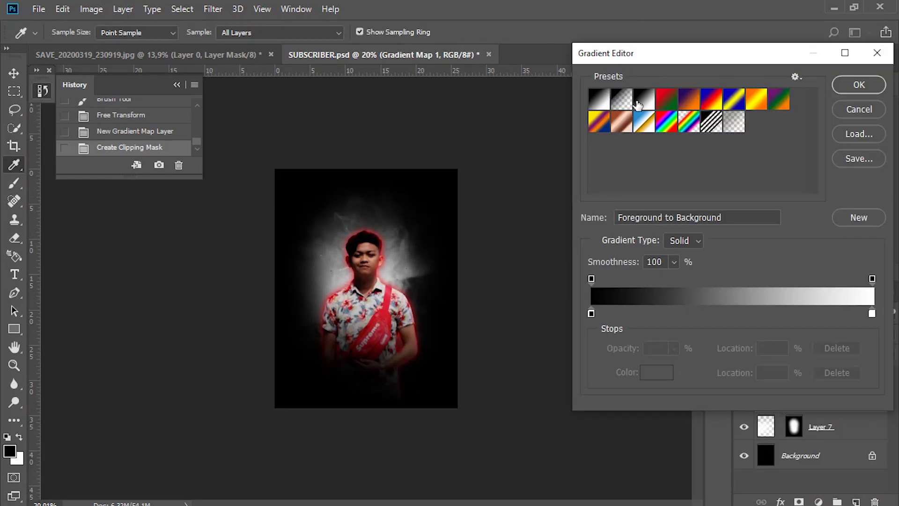
double_click(873, 315)
click(682, 128)
key(Return)
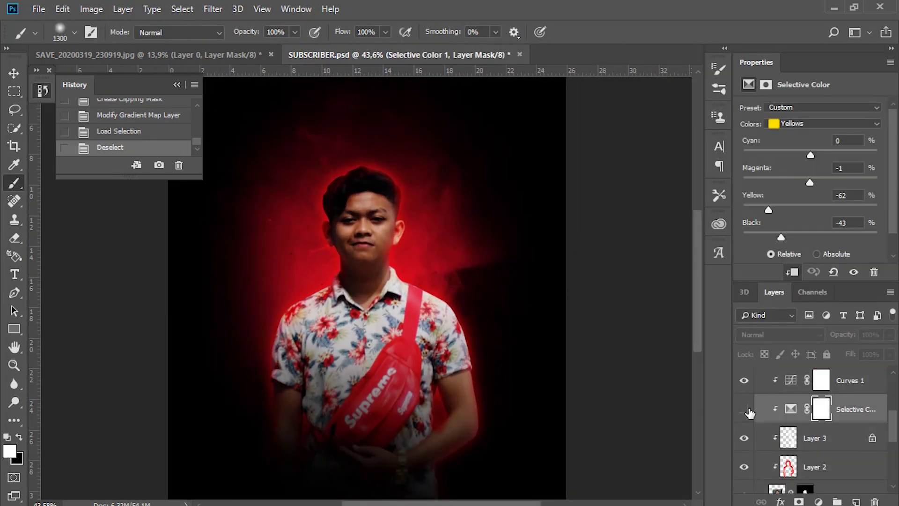
click(824, 123)
click(796, 135)
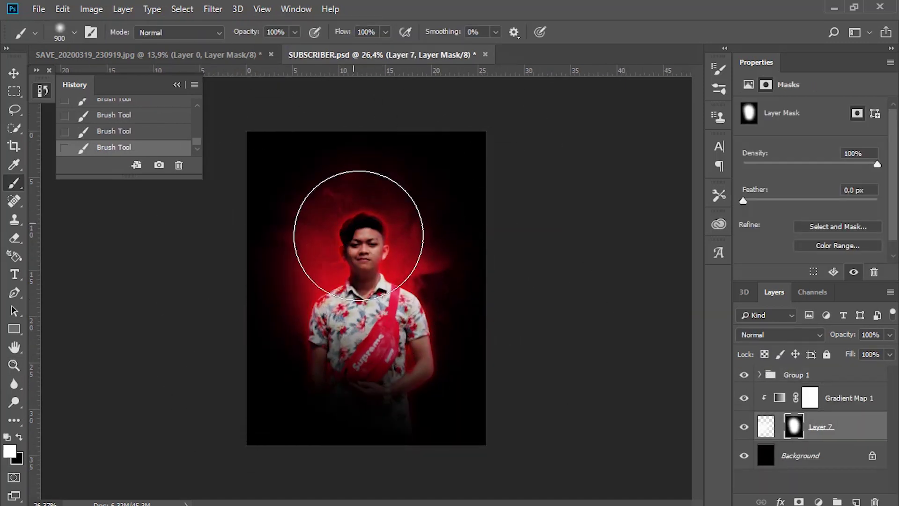
Step: Move and slightly rotate the smoke behind the man, soften the glow mask, and zoom out
key(ctrl+t)
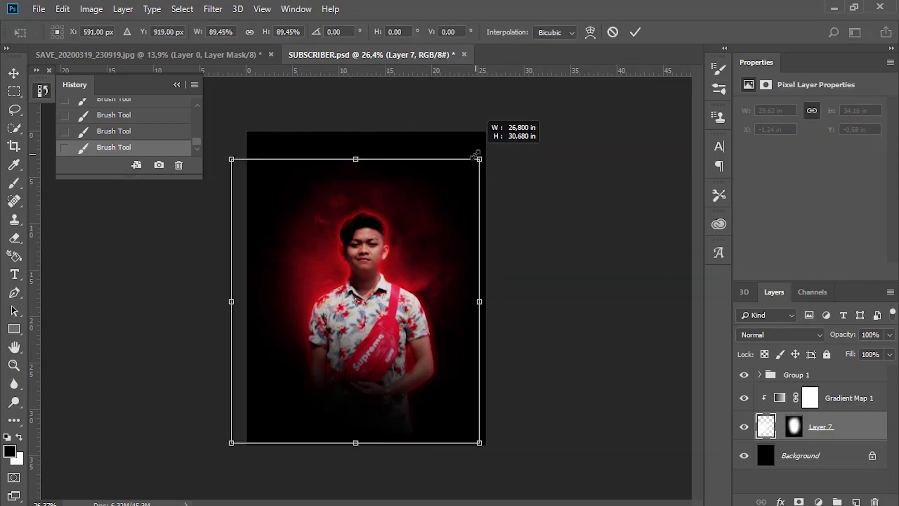
drag(428, 239, 427, 195)
mouse_move(552, 261)
mouse_down()
mouse_move(573, 217)
mouse_move(688, 236)
mouse_up()
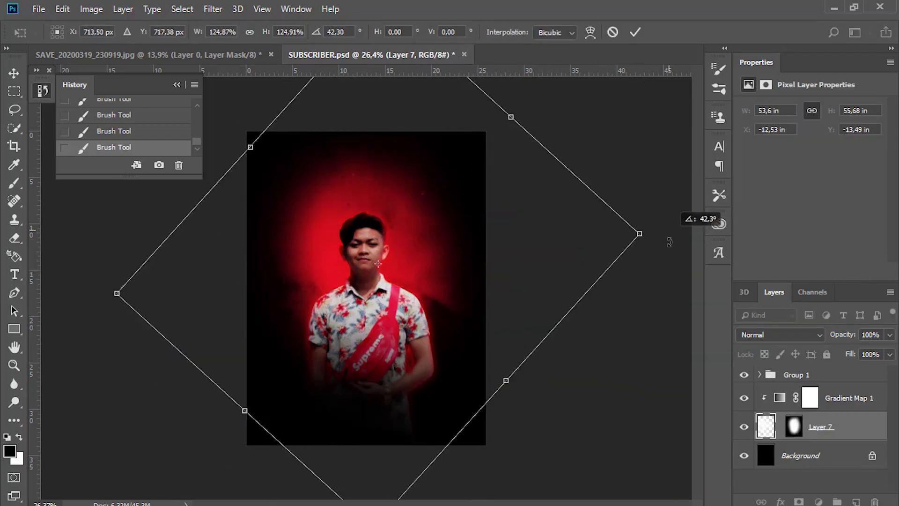
drag(440, 262, 460, 275)
drag(585, 262, 529, 145)
drag(456, 192, 455, 175)
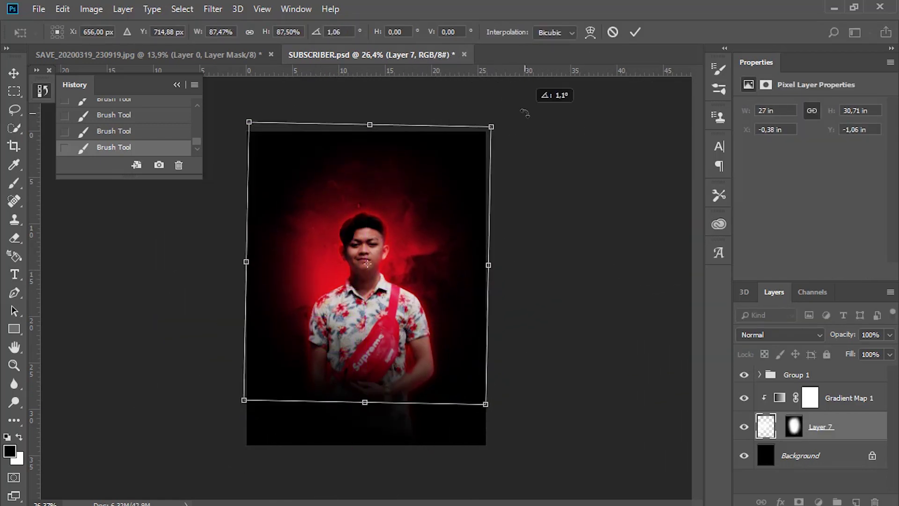
click(632, 32)
click(389, 89)
key(ctrl+minus)
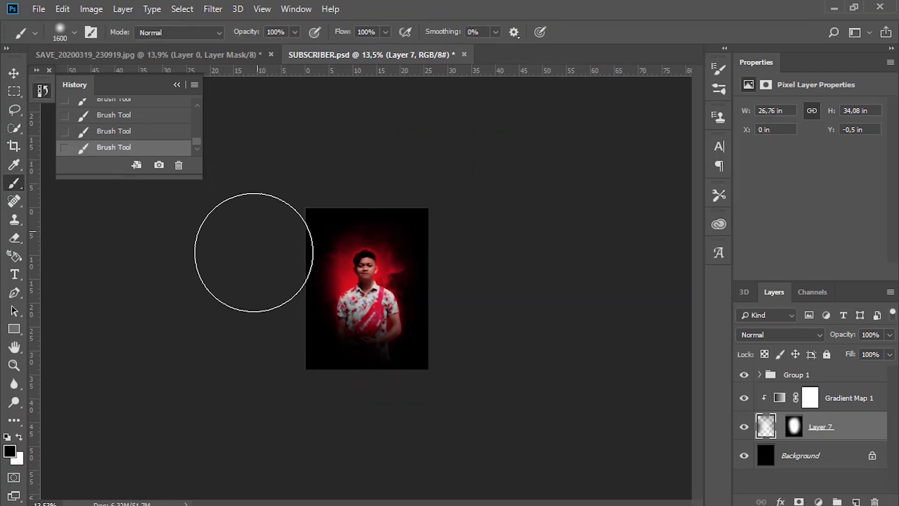
Step: Add a clipped new layer, choose the large snow particle brush, and set the paint colour to red
click(793, 431)
scroll(426, 237, up, 3)
scroll(421, 221, up, 3)
right_click(421, 224)
key(ctrl+shift+alt+n)
right_click(412, 280)
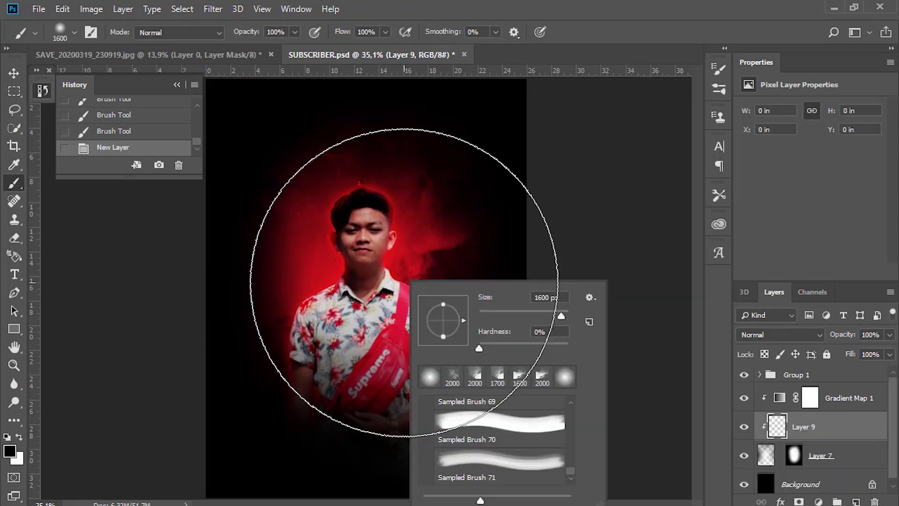
double_click(468, 457)
click(10, 450)
click(843, 81)
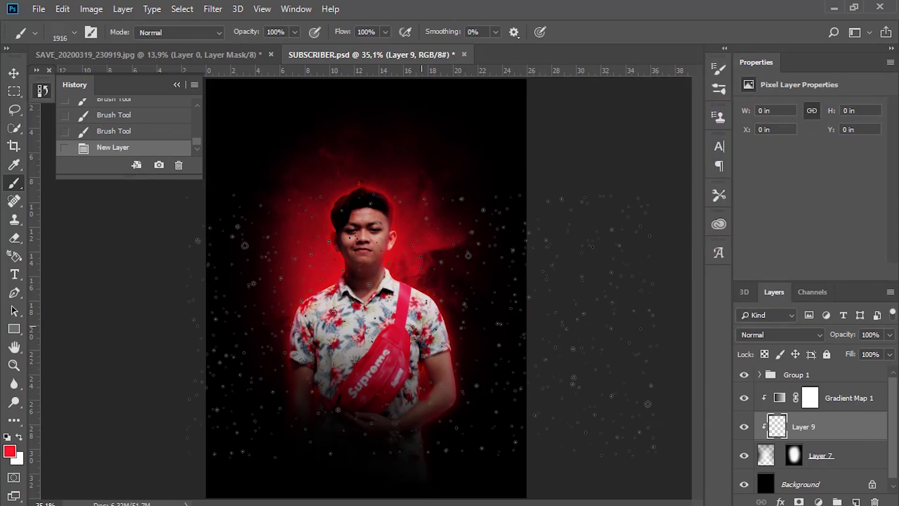
key(ctrl+minus)
drag(458, 406, 405, 345)
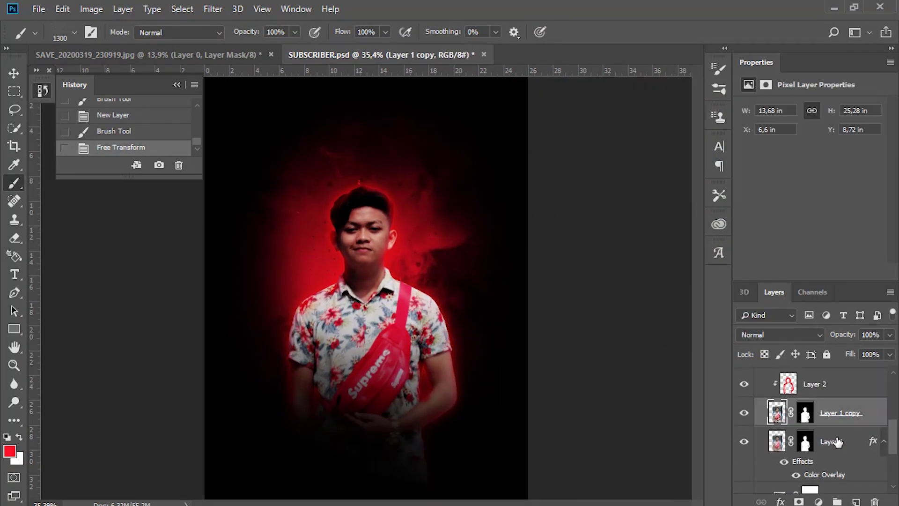
Step: Paint red over the man's floral sleeves and chest
scroll(391, 351, up, 5)
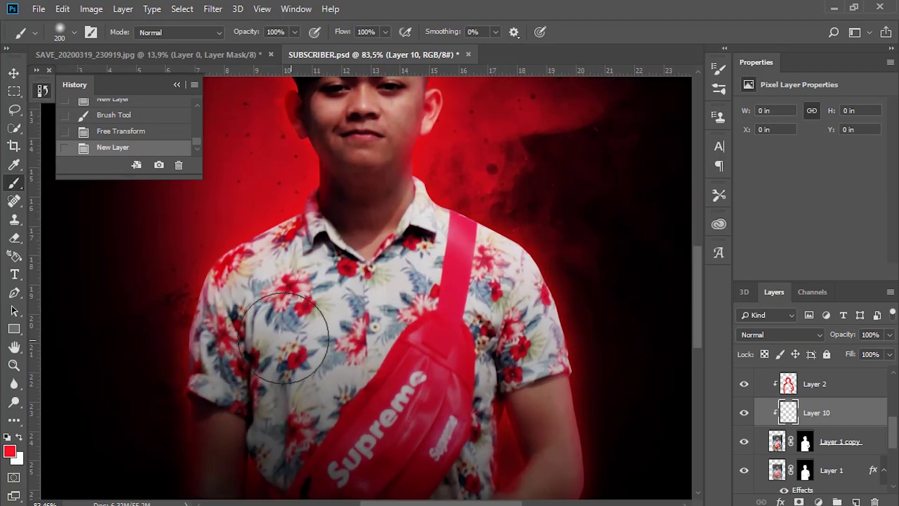
mouse_move(300, 412)
mouse_down()
mouse_move(253, 332)
mouse_move(347, 377)
mouse_move(473, 232)
mouse_up()
key(bracketleft)
key(bracketleft)
key(bracketleft)
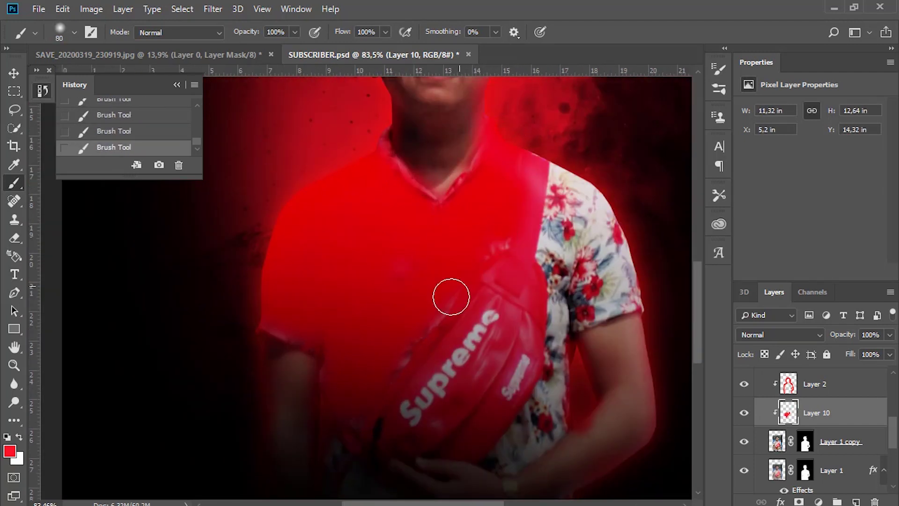
drag(451, 297, 542, 305)
scroll(542, 305, down, 5)
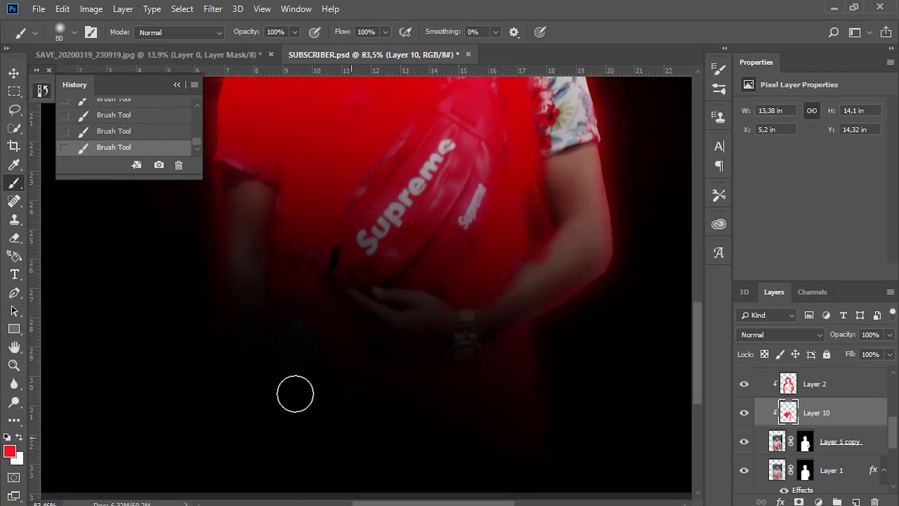
scroll(295, 393, up, 5)
Step: Set the red tint layer to Soft Light blend mode at 75% opacity
click(779, 334)
click(768, 96)
key(o)
scroll(662, 337, down, 3)
key(Down)
key(Down)
key(Down)
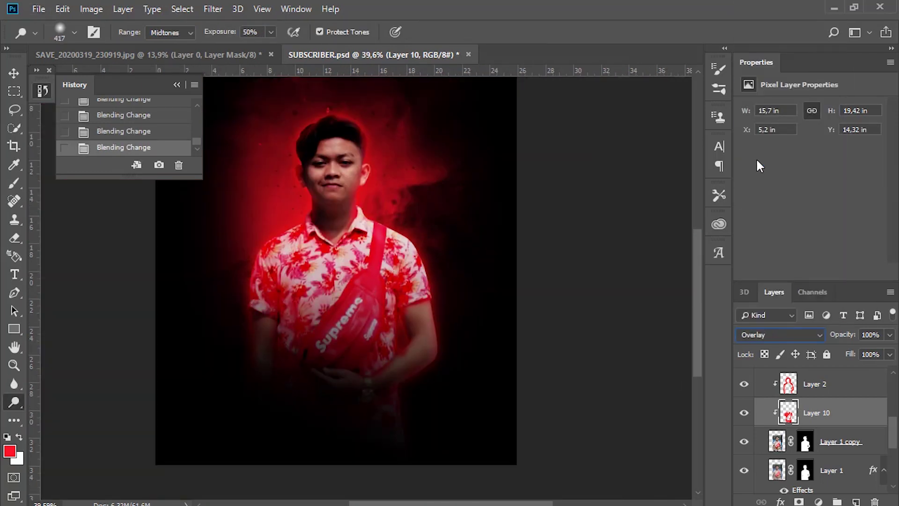
key(Up)
key(Up)
key(Up)
key(Up)
key(Up)
key(Up)
key(Down)
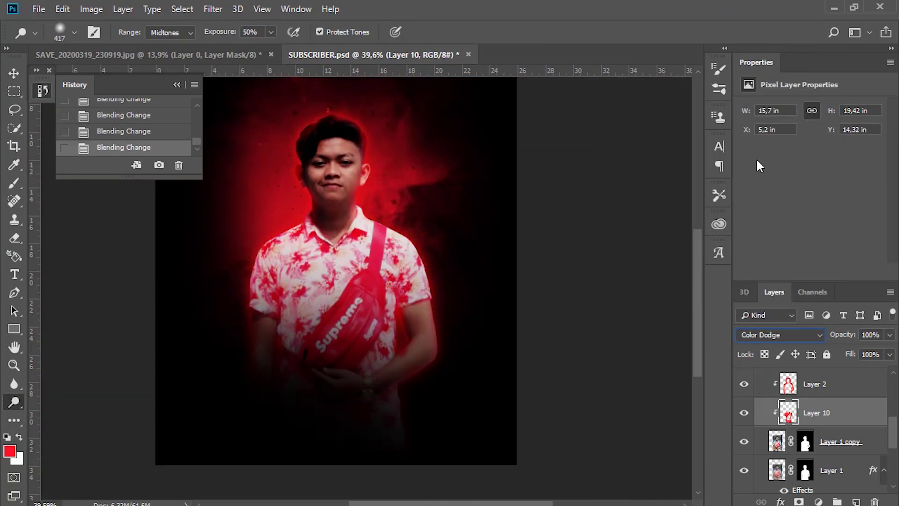
key(Down)
key(Down)
key(Down)
scroll(211, 181, up, 3)
scroll(412, 271, down, 4)
drag(842, 335, 833, 340)
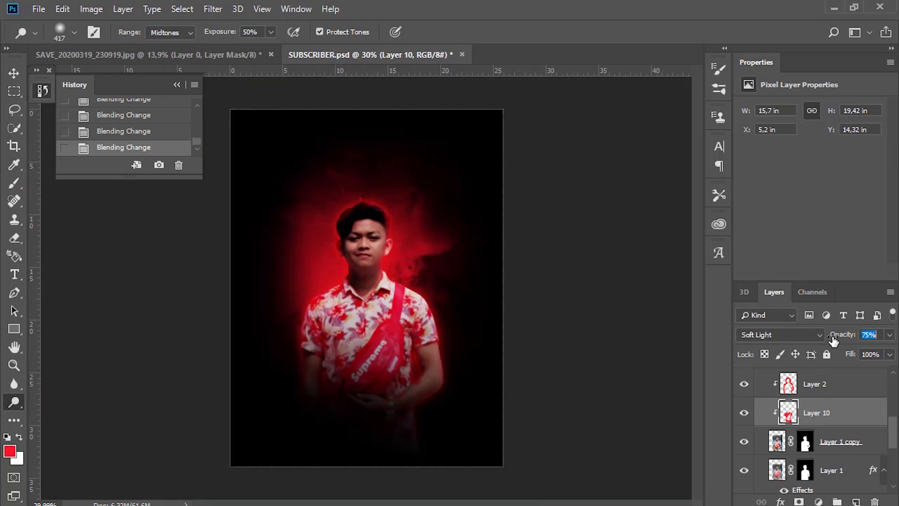
scroll(744, 415, down, 5)
Step: Pick scatter and smoke brushes, hide particle Layer 9, and create Layer 11
right_click(385, 276)
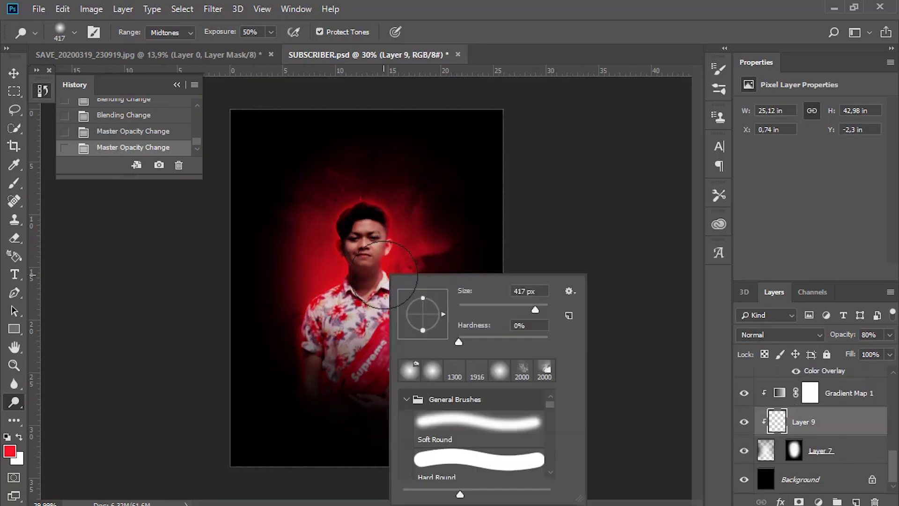
double_click(468, 412)
scroll(418, 287, up, 1)
click(744, 421)
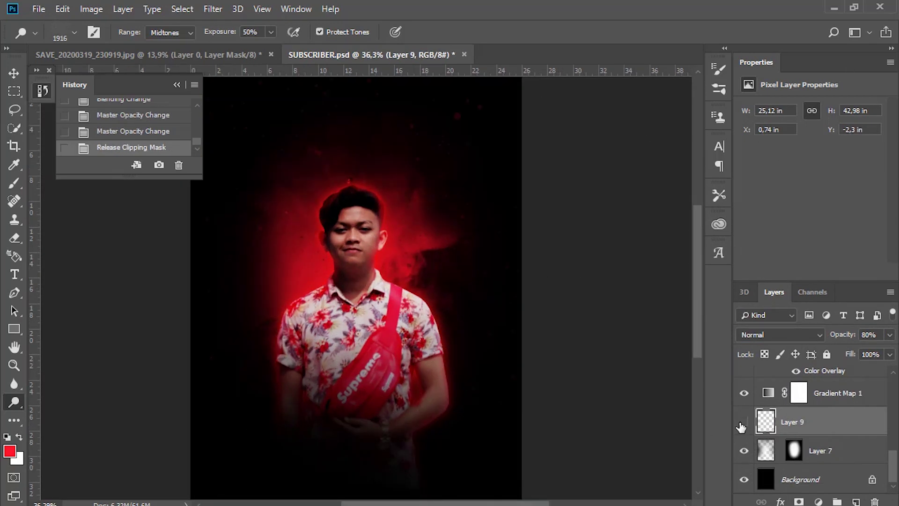
right_click(333, 271)
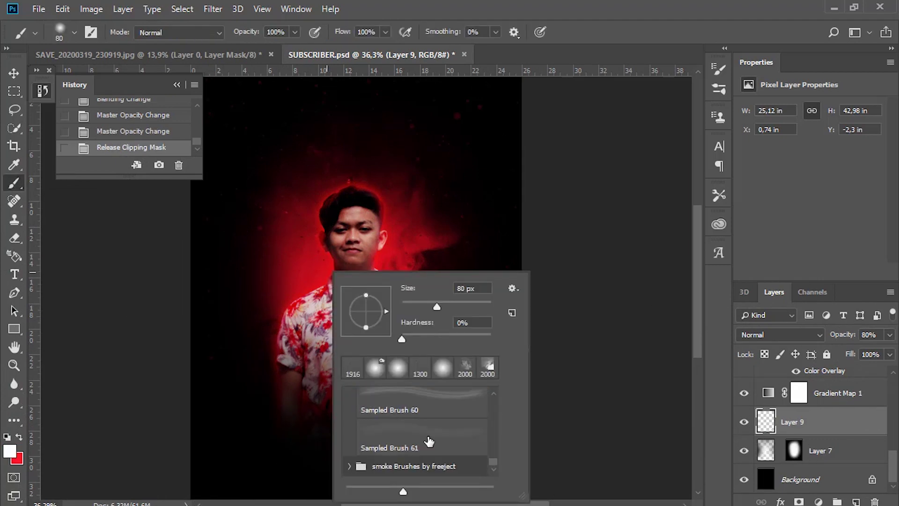
click(856, 501)
right_click(345, 281)
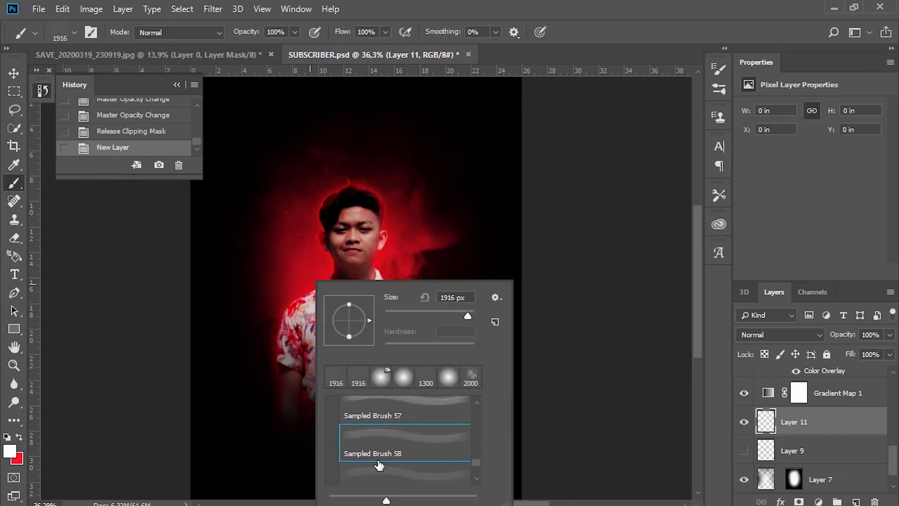
right_click(400, 279)
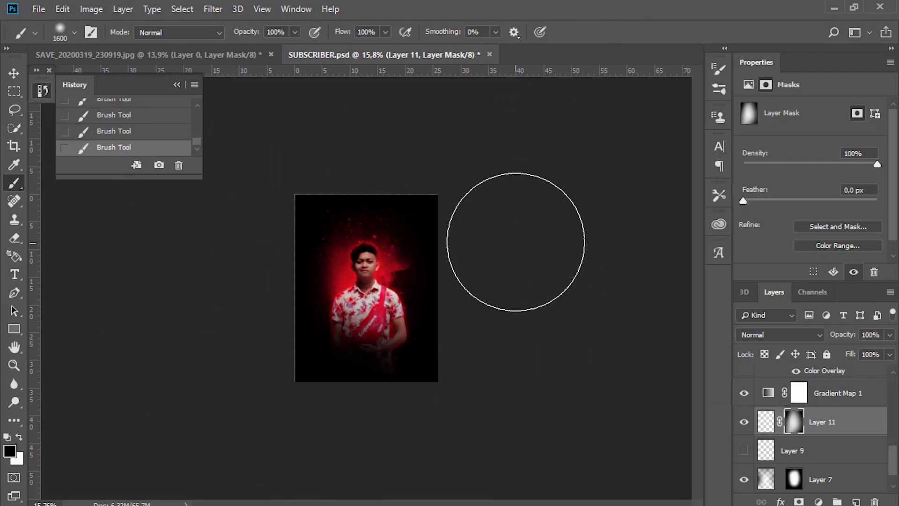
scroll(516, 242, up, 2)
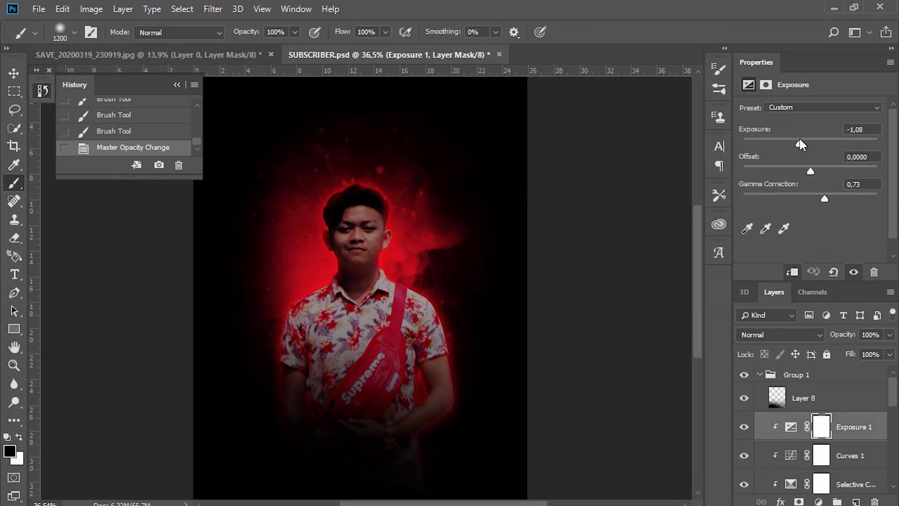
Step: Darken the Exposure and gamma slightly, then add a Levels adjustment clipped to the layer below
drag(798, 144, 809, 144)
drag(825, 198, 840, 207)
scroll(604, 365, down, 5)
click(818, 501)
click(809, 310)
key(ctrl+alt+g)
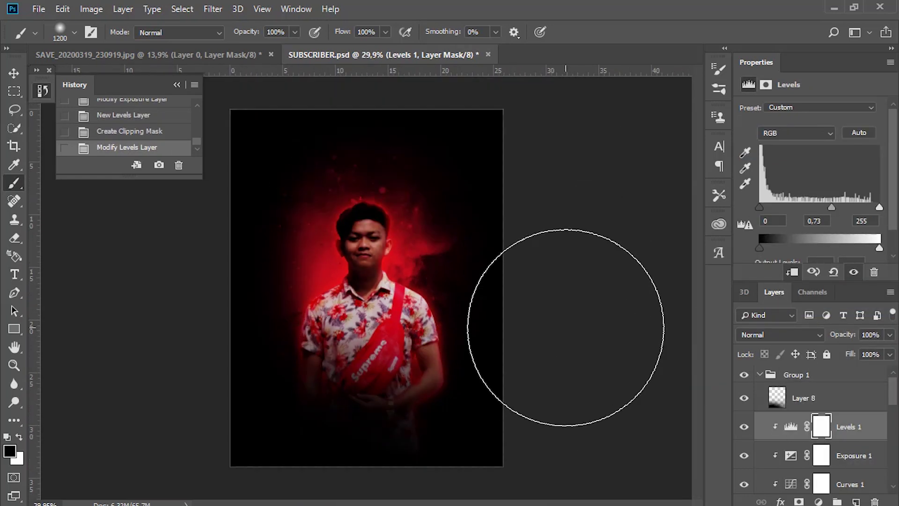
Step: Add a Color Balance adjustment shifting the highlights toward red (+10)
scroll(819, 422, down, 2)
click(843, 442)
click(819, 501)
click(843, 374)
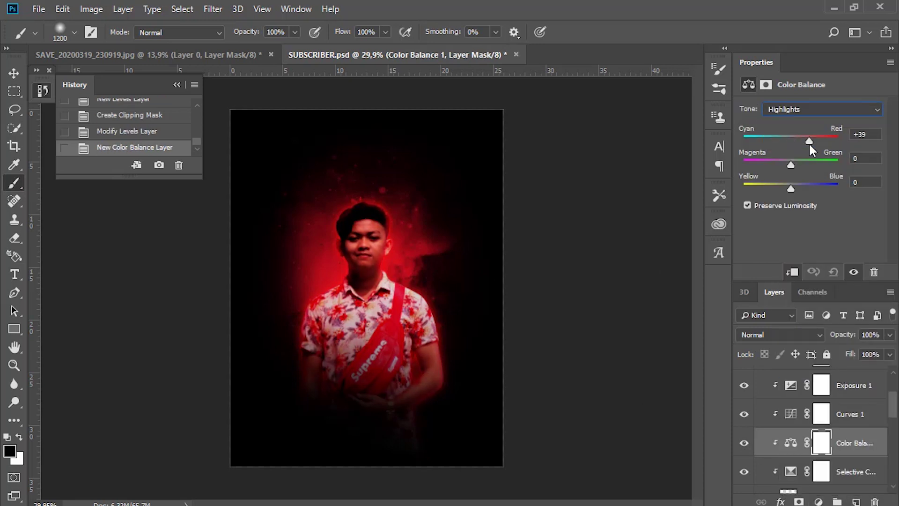
drag(793, 143, 795, 144)
Step: Stamp Group 1 into a merged layer, hide the original, and enlarge the stamp
scroll(810, 421, up, 3)
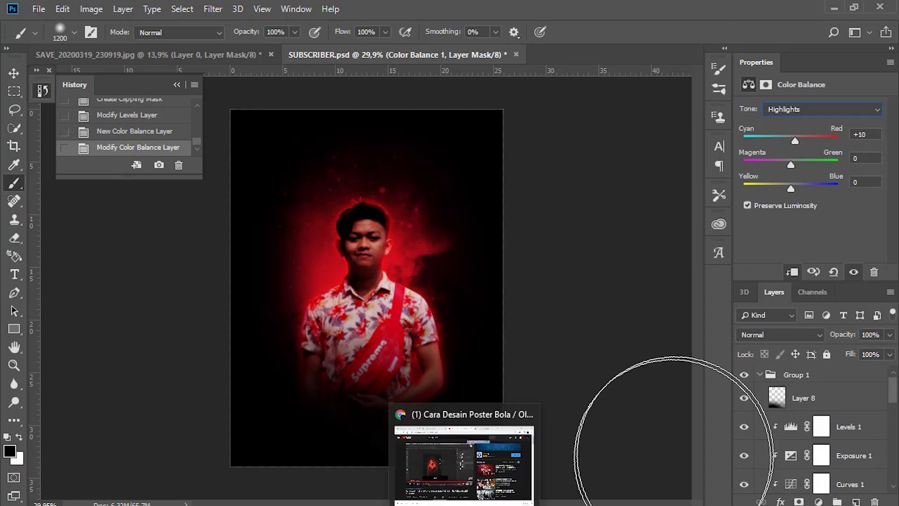
click(808, 373)
key(ctrl+alt+e)
click(744, 403)
key(ctrl+t)
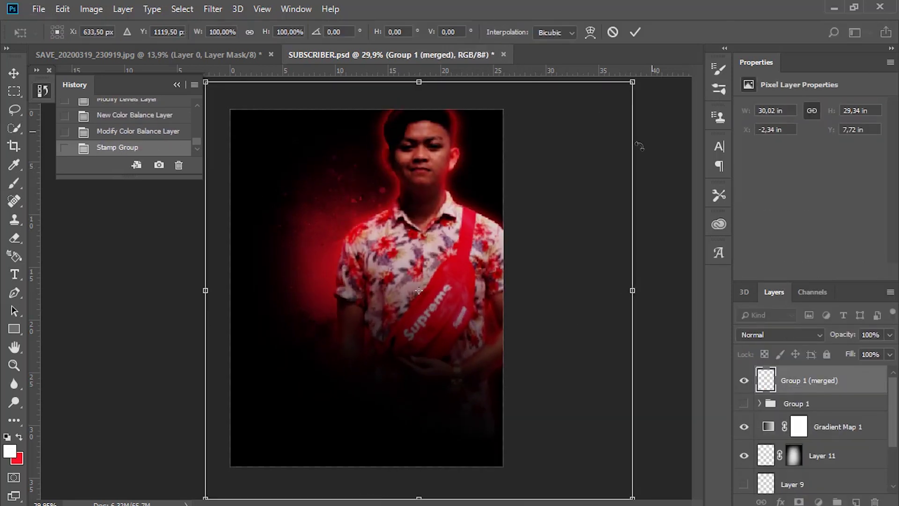
mouse_move(418, 192)
mouse_down()
mouse_move(419, 281)
mouse_move(471, 245)
mouse_up()
key(Return)
Step: Undo the last brush stroke and add an Exposure adjustment with slightly raised offset
scroll(559, 427, down, 2)
key(b)
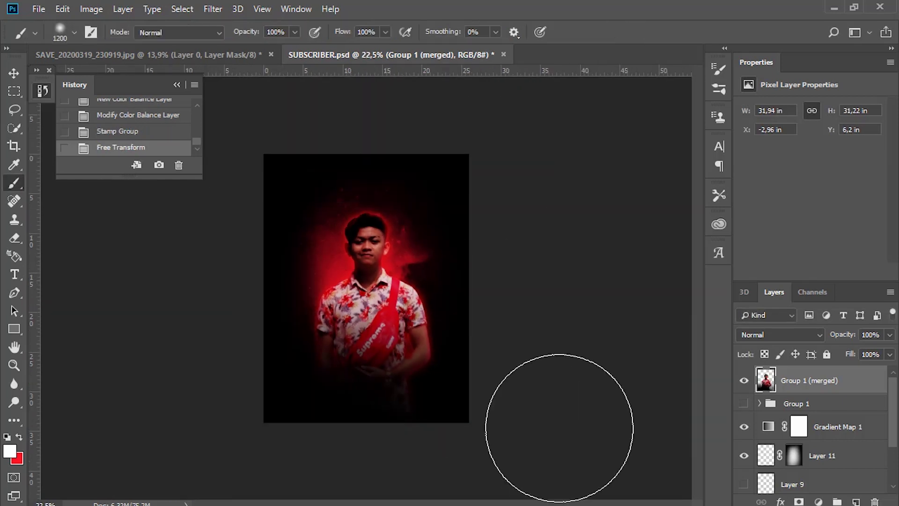
key(ctrl+z)
scroll(382, 201, up, 3)
scroll(459, 346, down, 3)
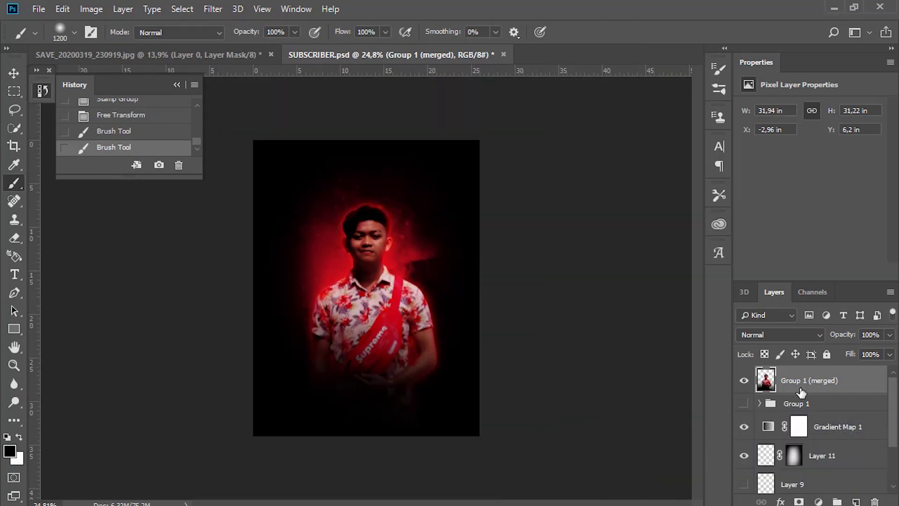
click(818, 501)
click(826, 342)
click(811, 171)
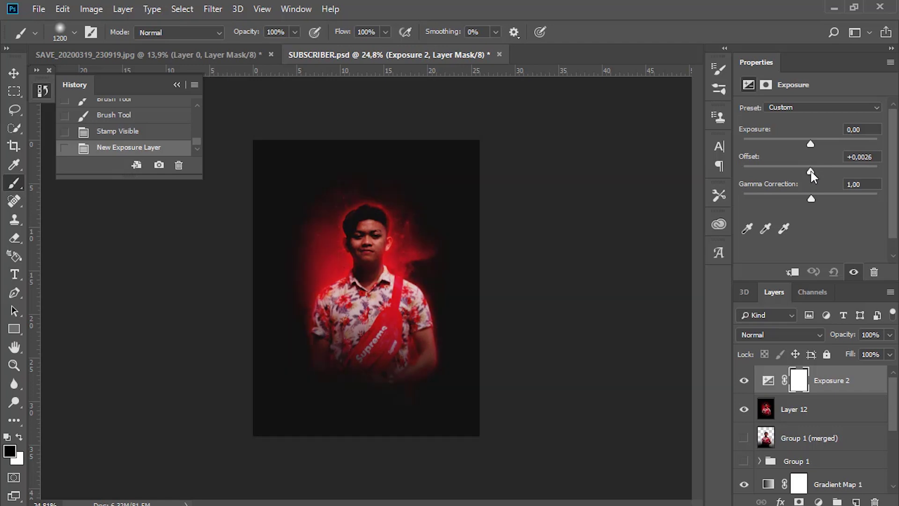
Step: Begin Save As with JPEG chosen as the file format
scroll(360, 226, up, 1)
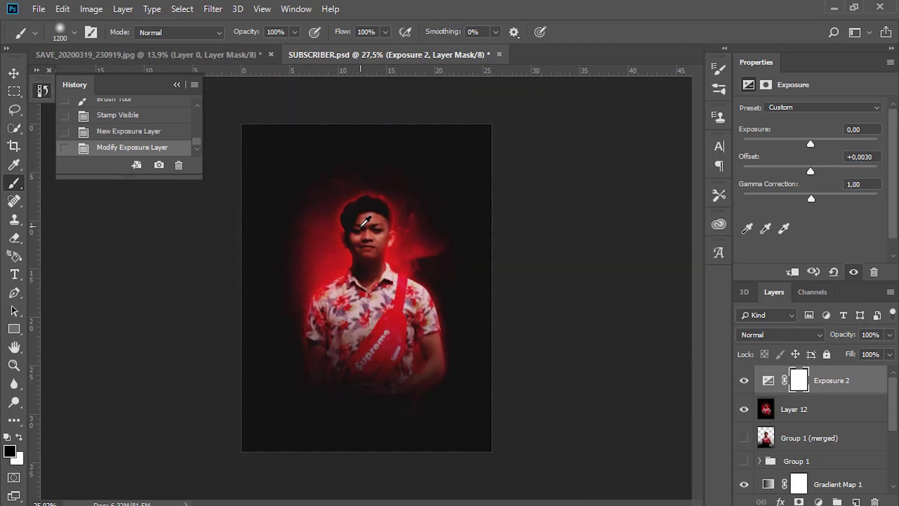
scroll(360, 226, down, 2)
click(39, 9)
click(80, 170)
click(281, 283)
click(149, 335)
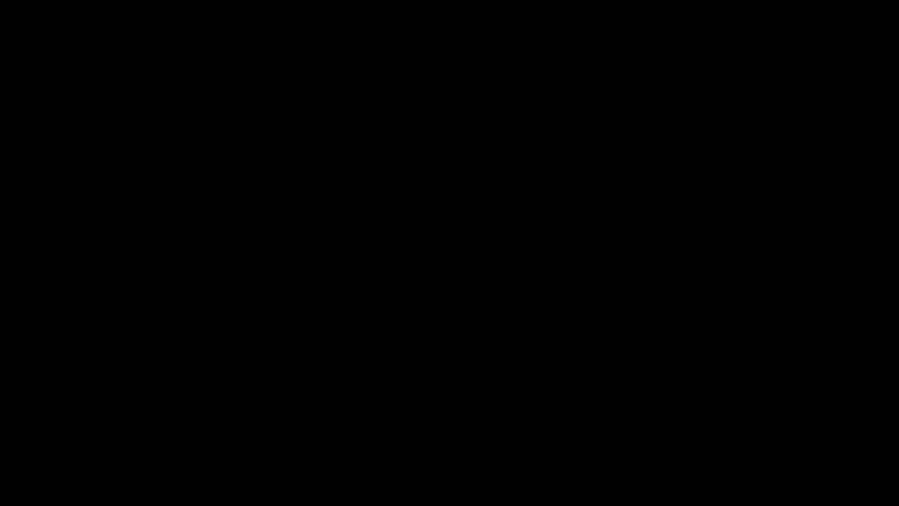
Step: Paint the layer mask to hide the leftover fringe along the hijab edge
scroll(350, 254, up, 3)
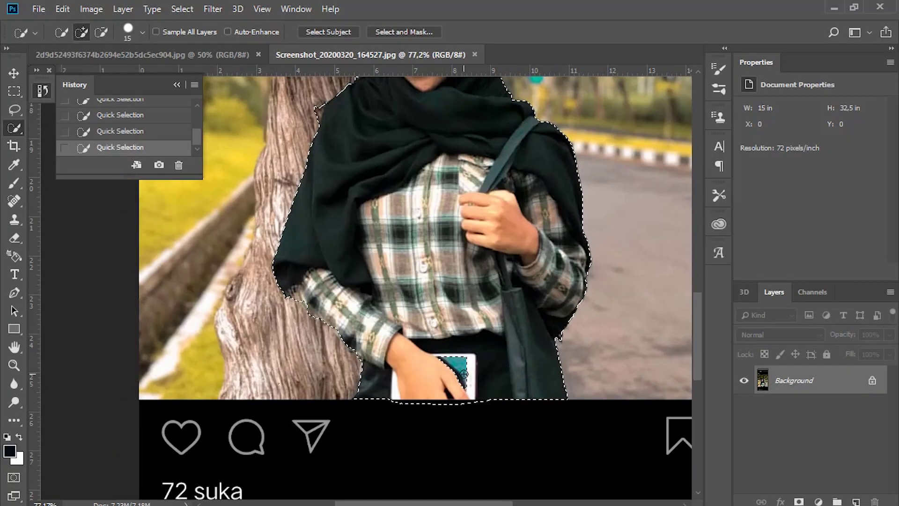
scroll(350, 348, up, 3)
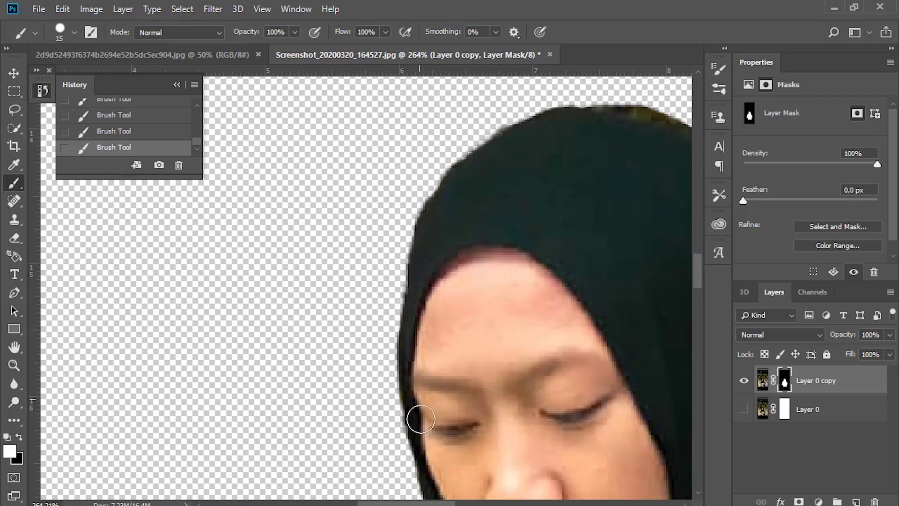
scroll(422, 365, down, 1)
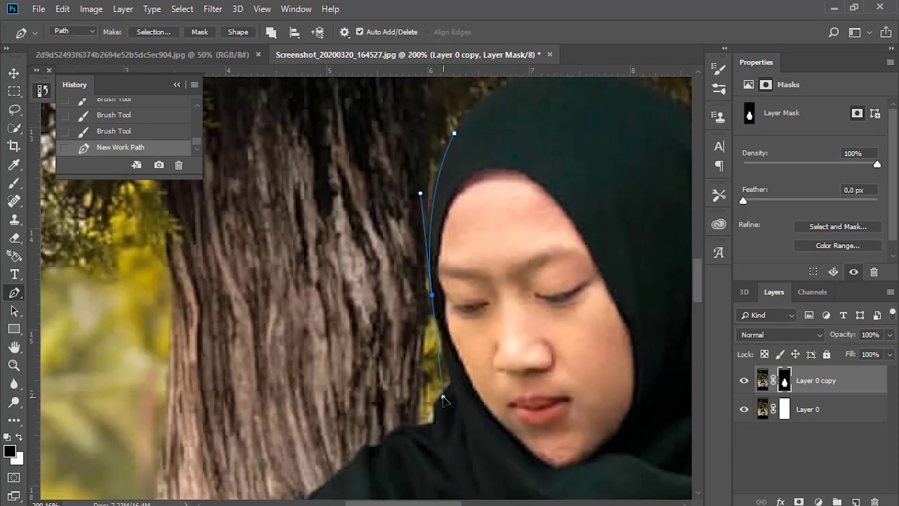
click(749, 409)
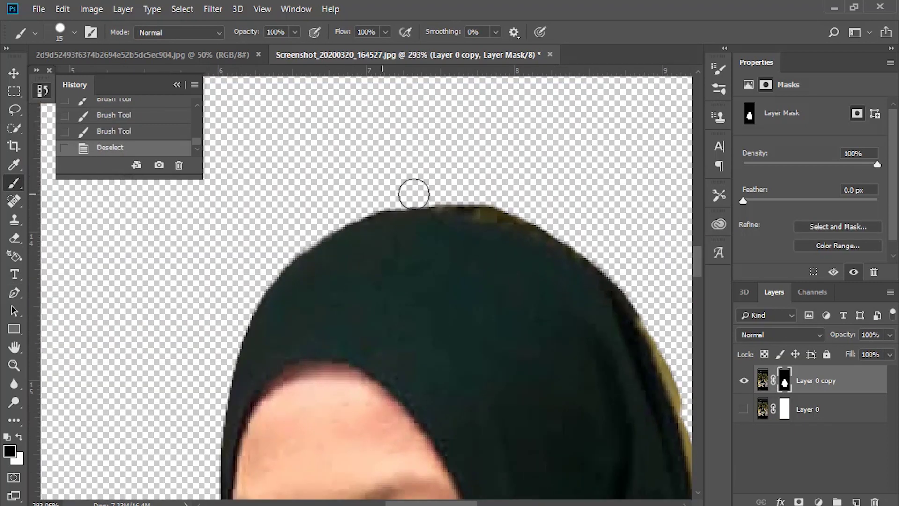
key(x)
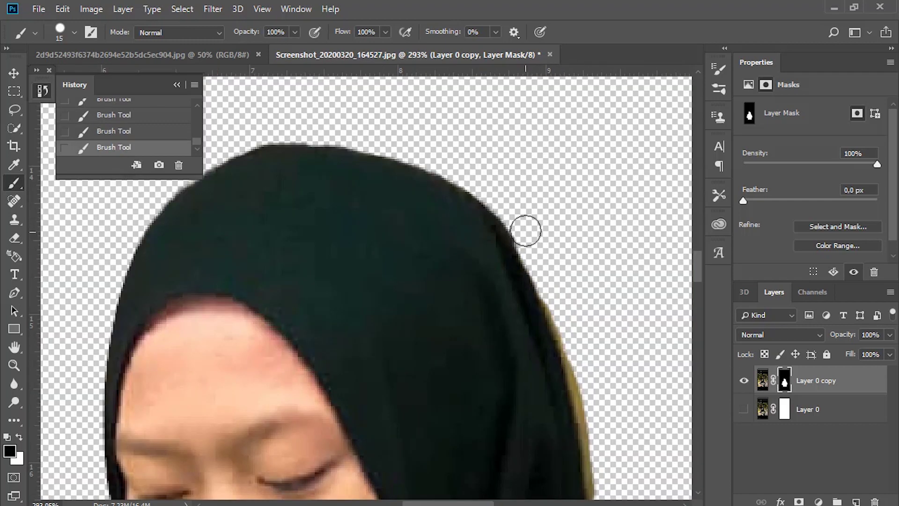
drag(526, 230, 561, 327)
Step: Drag the hijab girl layer into the couple photo document
scroll(527, 333, down, 3)
scroll(538, 444, down, 2)
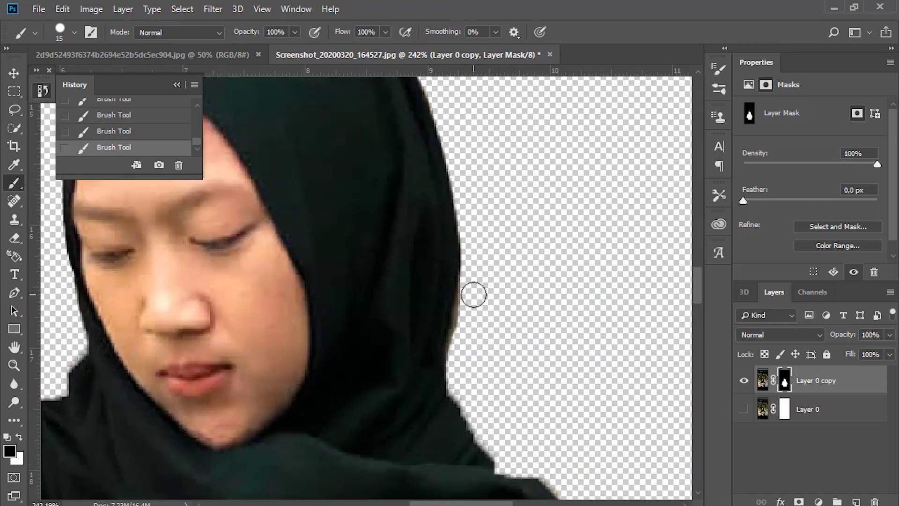
scroll(473, 295, down, 3)
scroll(318, 330, up, 2)
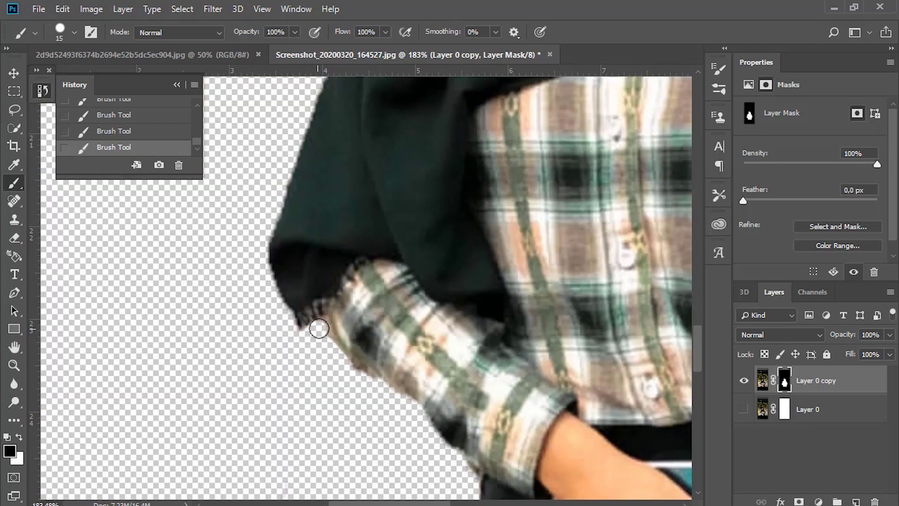
scroll(319, 330, down, 3)
key(ctrl+0)
key(x)
key(v)
mouse_move(468, 305)
mouse_down()
mouse_move(174, 41)
mouse_move(753, 381)
mouse_up()
Step: Duplicate the couple photo's Background layer
click(793, 412)
key(ctrl+j)
scroll(343, 235, up, 5)
key(p)
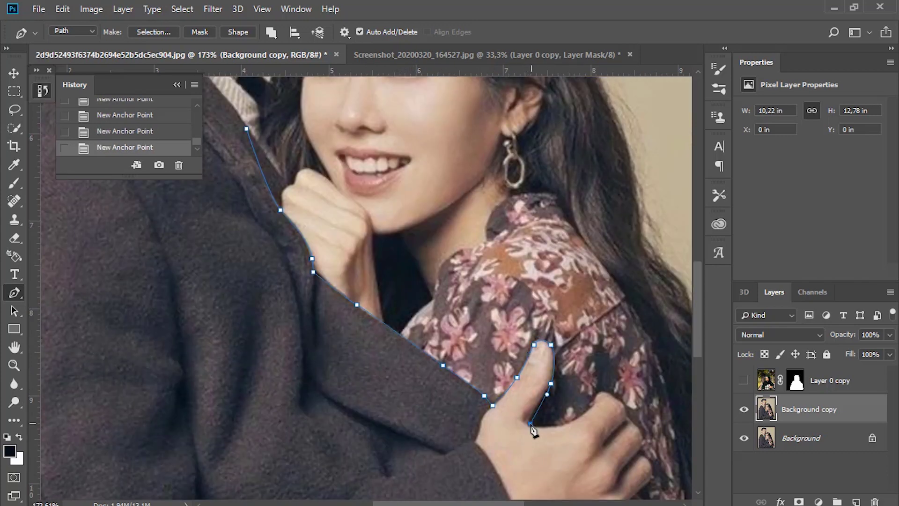
Step: Trace the man's coat edge, copy it to its own layer, and move it to the top
scroll(604, 398, up, 2)
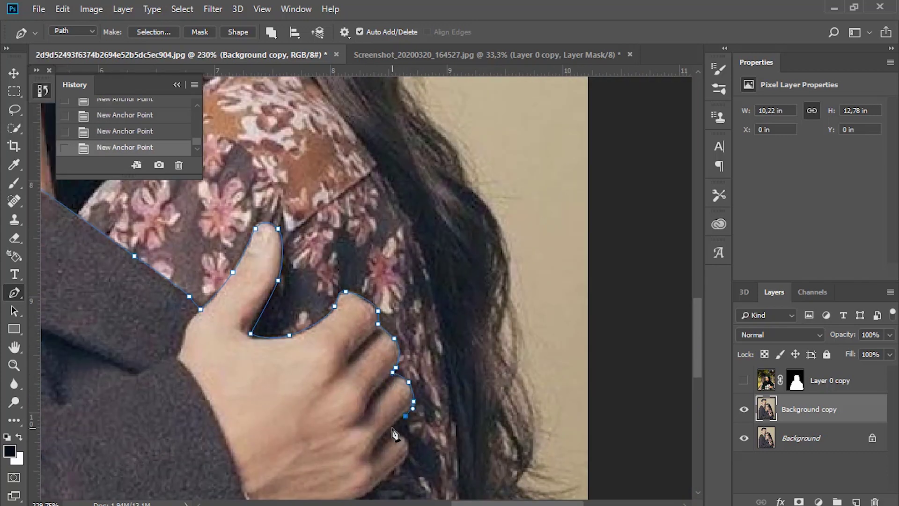
scroll(396, 435, down, 5)
click(491, 412)
click(515, 384)
click(529, 454)
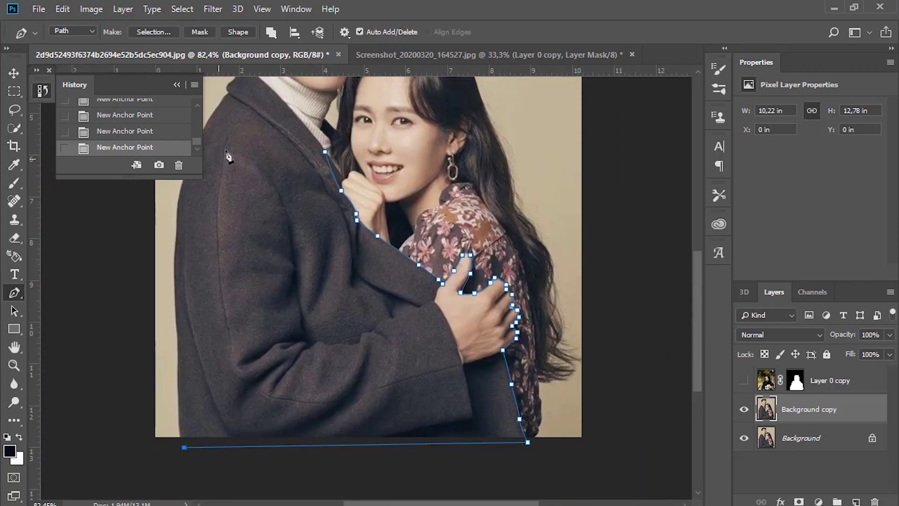
click(227, 156)
key(ctrl+Return)
key(ctrl+j)
key(ctrl+shift+bracketright)
Step: Copy a rectangle of plain backdrop and stretch it over the woman
scroll(435, 127, down, 2)
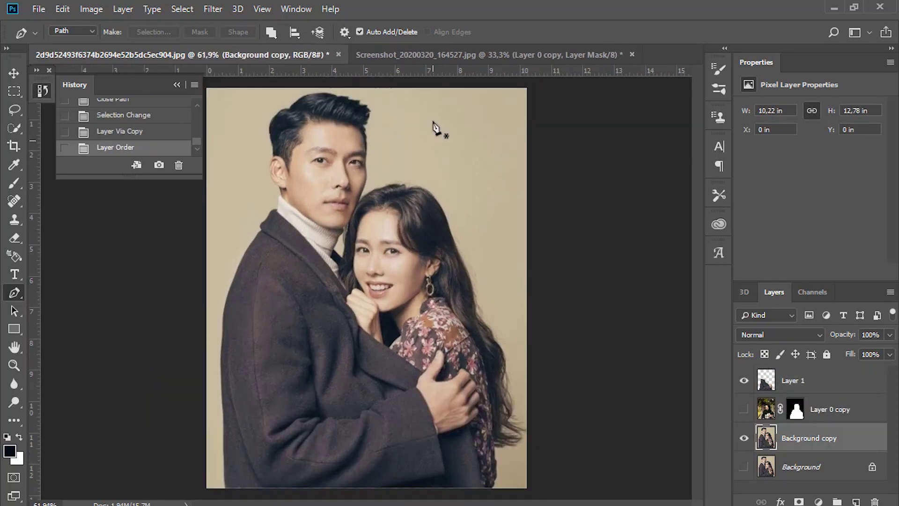
click(521, 227)
click(520, 102)
key(ctrl+Return)
key(ctrl+j)
key(ctrl+t)
drag(464, 131, 405, 188)
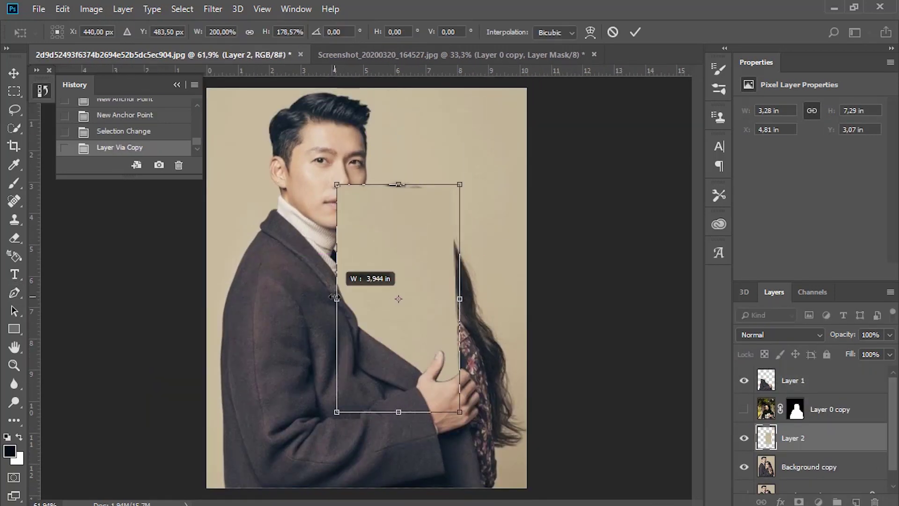
drag(336, 297, 457, 303)
key(Return)
Step: Mask the backdrop patch to reveal the man's face edge
click(799, 501)
key(b)
scroll(314, 186, up, 3)
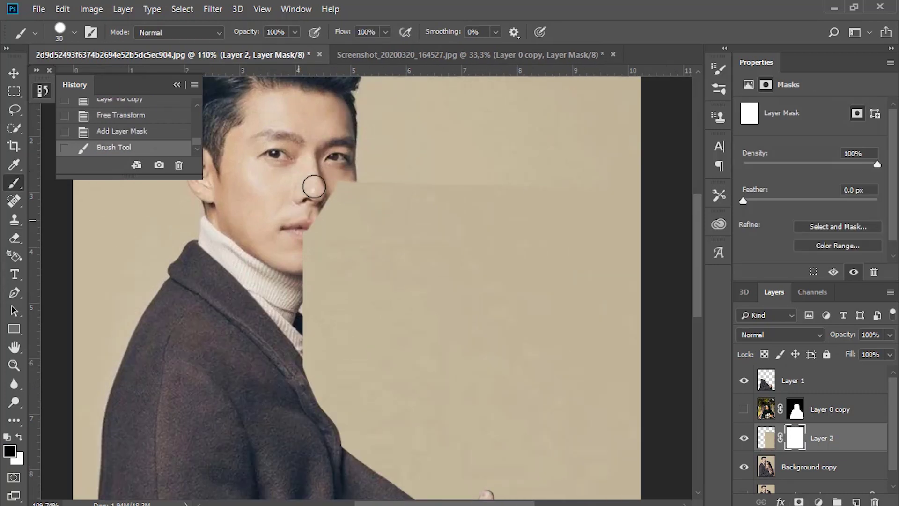
drag(313, 186, 371, 209)
scroll(321, 314, up, 3)
key(x)
scroll(253, 356, down, 3)
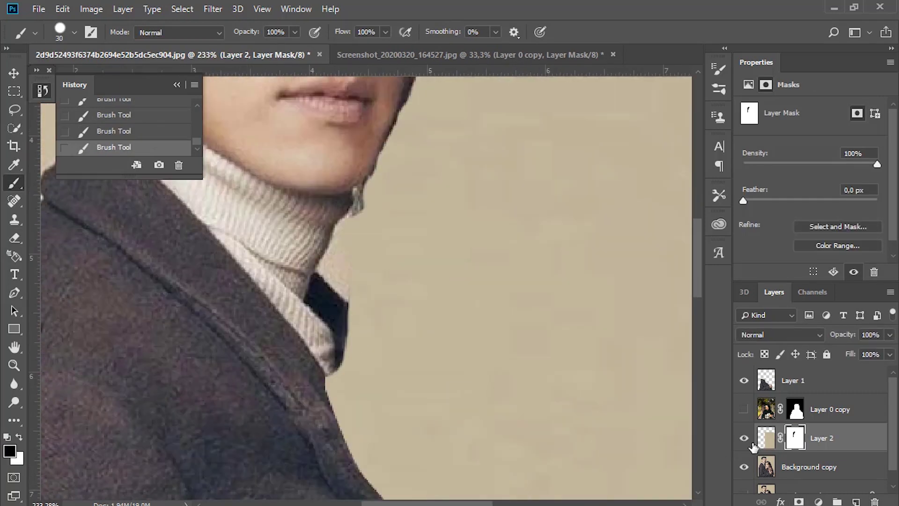
key(x)
scroll(407, 304, up, 3)
key(ctrl+0)
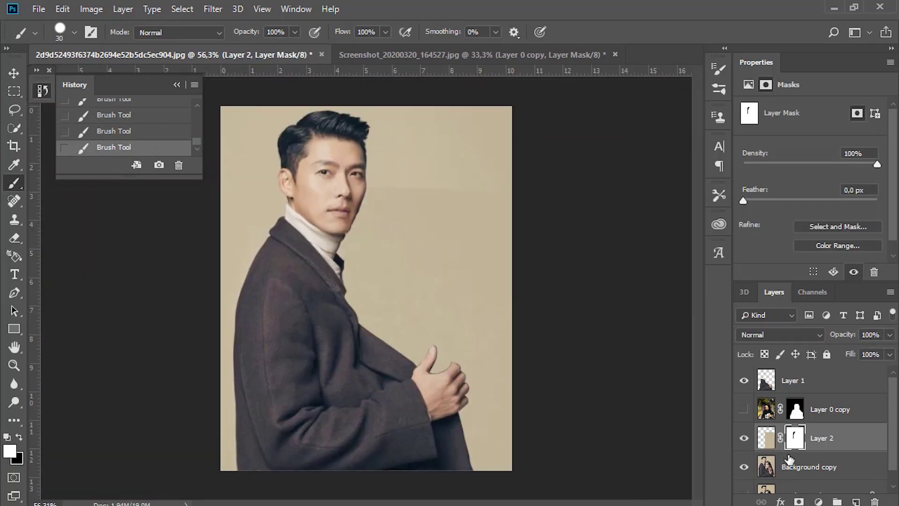
Step: Merge the backdrop patch down into the background copy
shift+click(796, 466)
right_click(795, 438)
click(648, 417)
scroll(414, 234, up, 2)
click(16, 200)
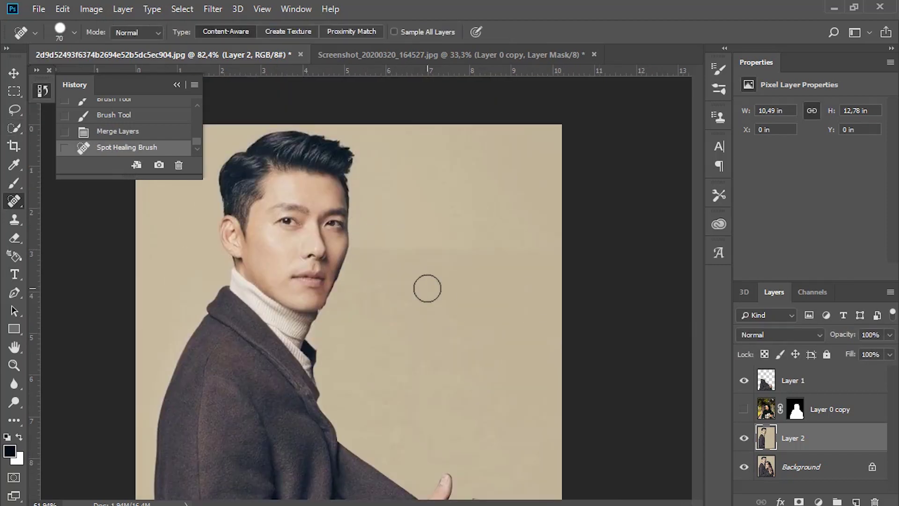
scroll(427, 288, down, 3)
Step: Show the hijab girl layer and scale her down beside the man
click(743, 409)
click(830, 409)
key(ctrl+t)
scroll(431, 215, down, 3)
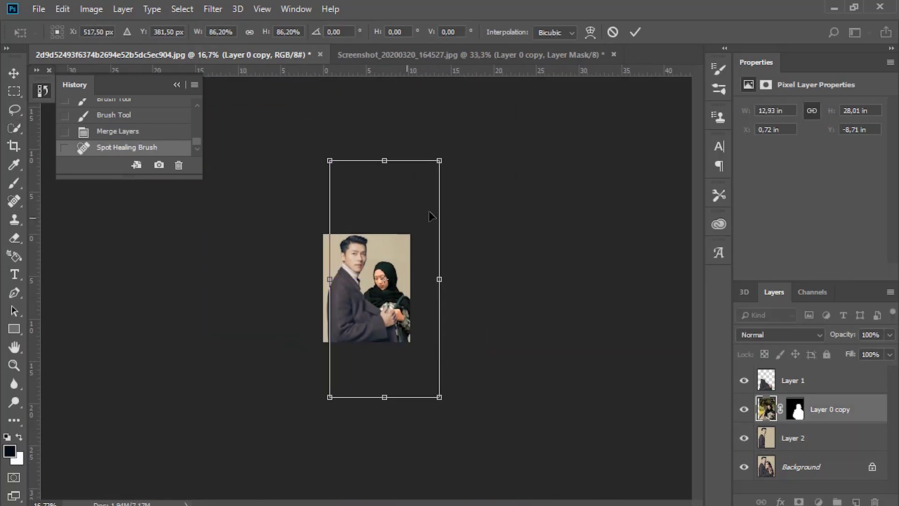
drag(432, 427, 421, 236)
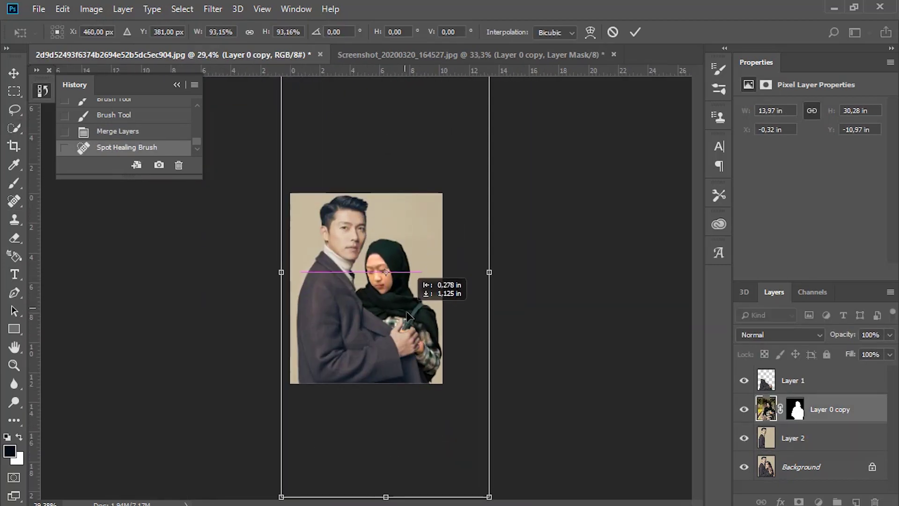
scroll(460, 104, up, 1)
key(Return)
click(743, 437)
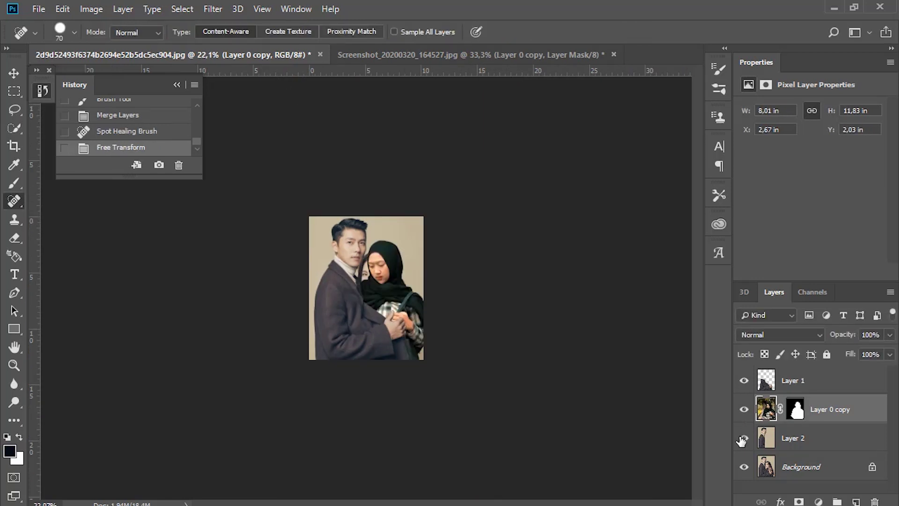
Step: Reposition the hijab girl next to the man and confirm a canvas crop
click(744, 407)
key(ctrl+t)
scroll(365, 281, up, 3)
mouse_move(468, 262)
mouse_down()
mouse_move(401, 320)
mouse_move(382, 239)
mouse_up()
click(635, 31)
key(c)
key(Return)
Step: Tilt and nudge the hijab girl into her final place beside the man
key(ctrl+t)
drag(482, 154, 485, 191)
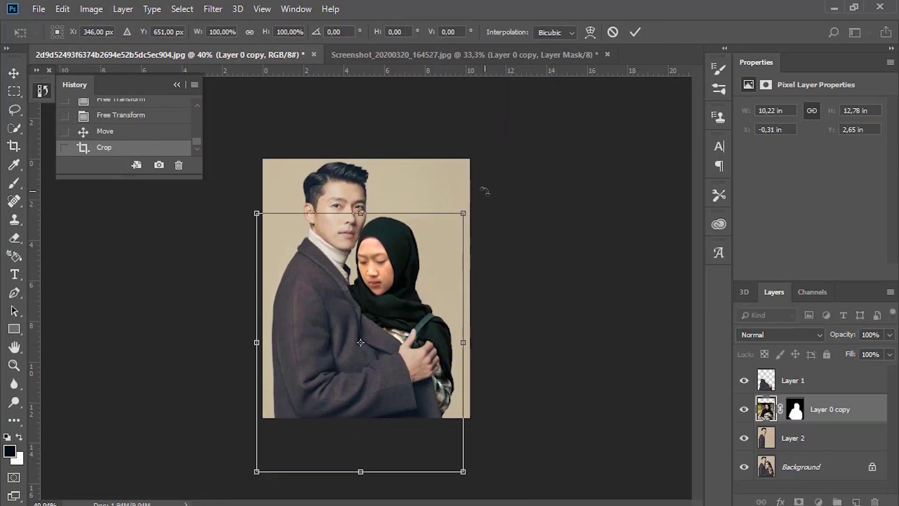
mouse_move(411, 281)
mouse_down()
mouse_move(423, 297)
mouse_move(418, 291)
mouse_up()
drag(484, 187, 481, 157)
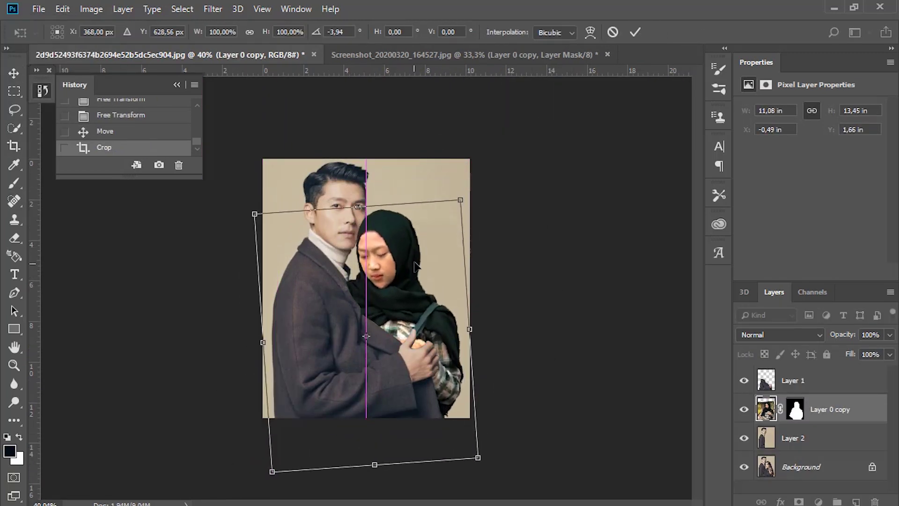
key(Return)
key(ctrl+0)
key(ctrl+t)
mouse_move(428, 239)
mouse_down()
mouse_move(445, 217)
mouse_move(428, 257)
mouse_up()
key(Return)
key(c)
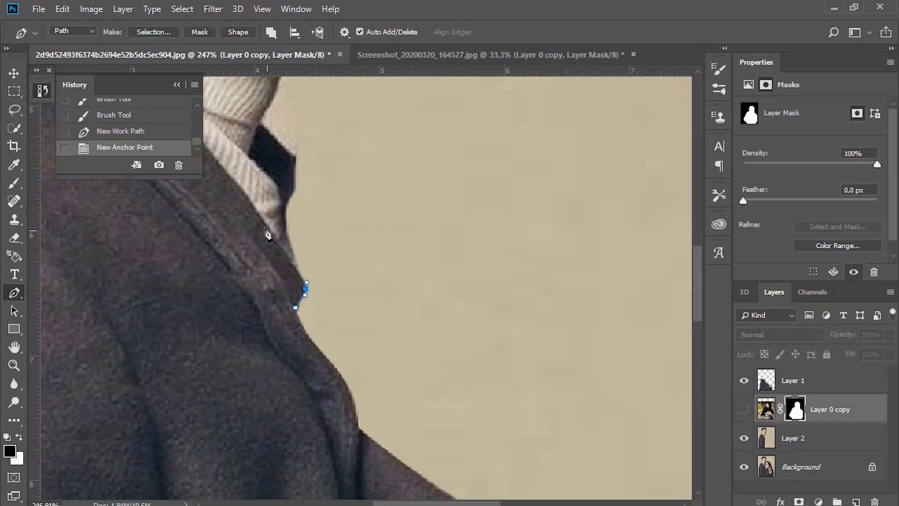
Step: Mask the hijab girl behind the man's coat using the coat path selection
key(ctrl+Return)
key(b)
drag(299, 327, 372, 437)
key(ctrl+d)
click(744, 409)
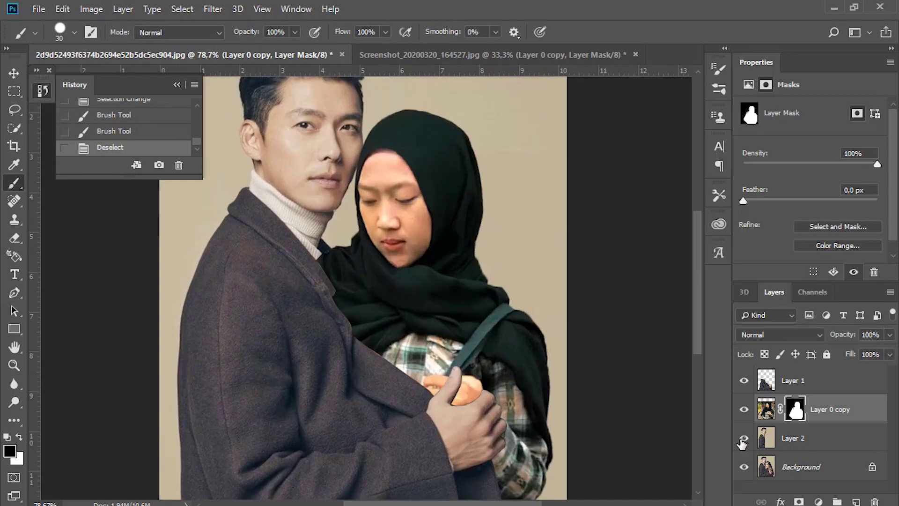
click(744, 438)
Step: Refit the hijab girl's transform and extend the canvas to the right
key(ctrl+minus)
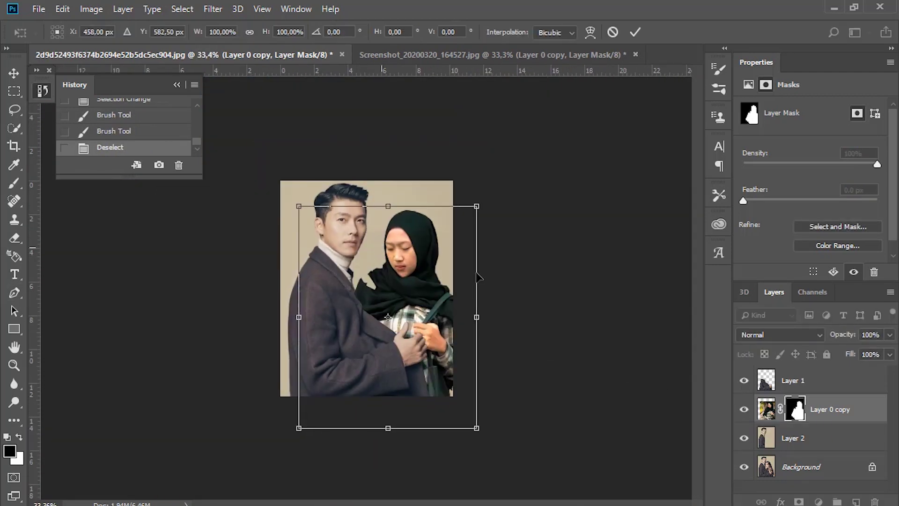
key(ctrl+t)
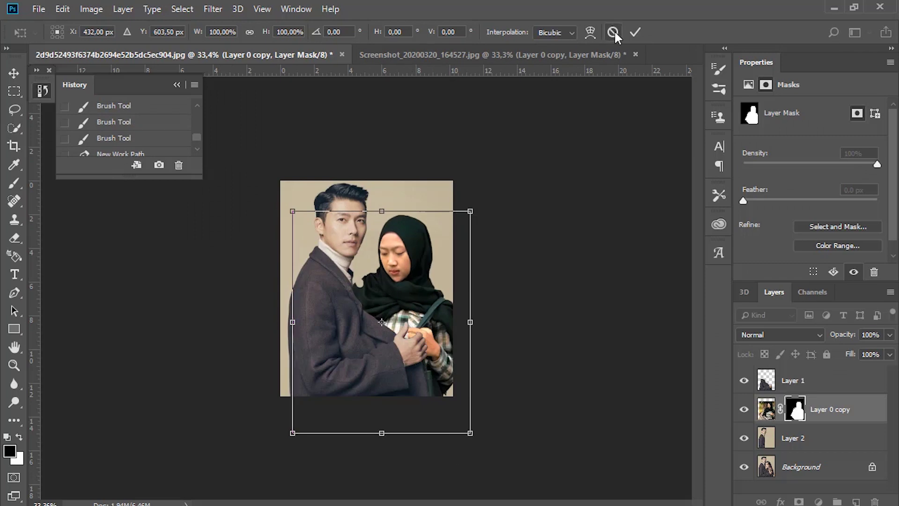
click(635, 32)
key(c)
drag(458, 322, 468, 322)
key(Return)
Step: Touch up the hijab girl's mask edge beside the man's collar
key(ctrl+plus)
key(b)
scroll(338, 284, up, 2)
key(x)
mouse_move(338, 284)
mouse_down()
mouse_move(352, 256)
mouse_move(327, 281)
mouse_up()
scroll(351, 262, down, 5)
Step: Reapply the hijab girl's transform and toggle the backdrop patch to compare
key(ctrl+t)
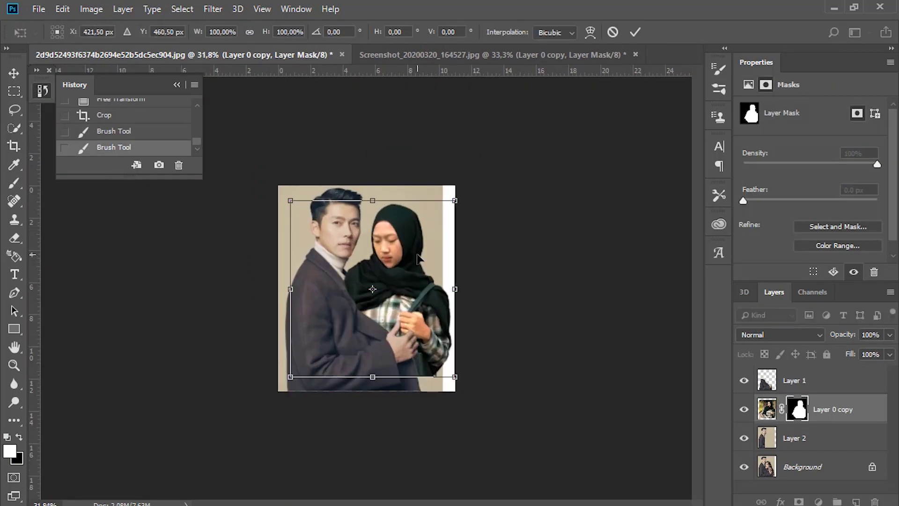
key(Return)
key(c)
key(Escape)
key(v)
key(ctrl+0)
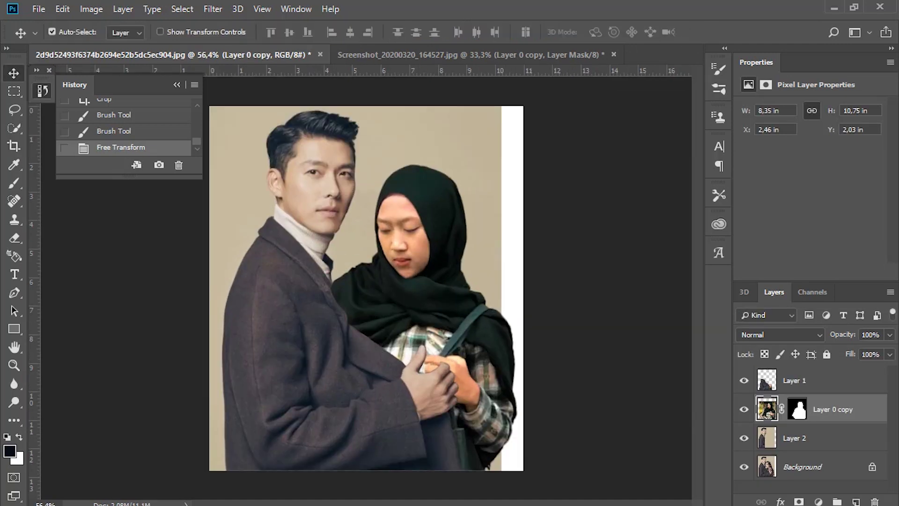
drag(743, 437, 744, 409)
click(743, 409)
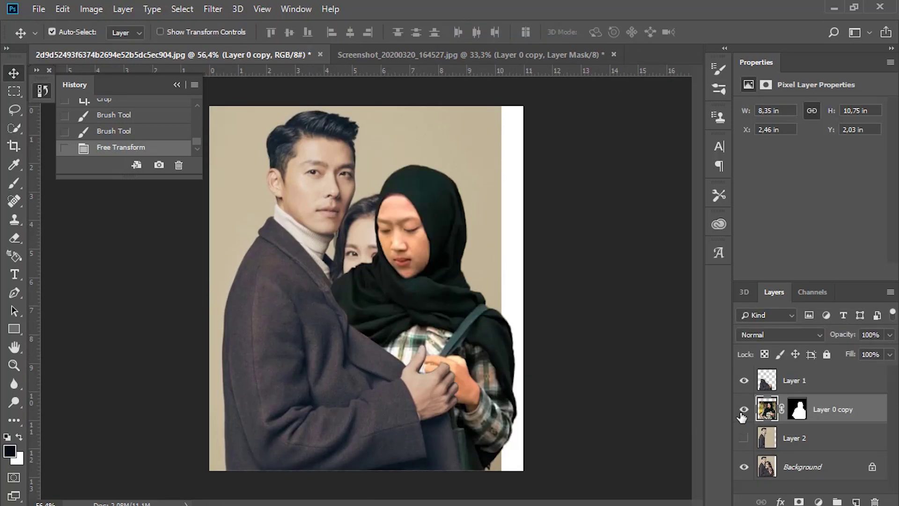
click(744, 438)
key(ctrl+t)
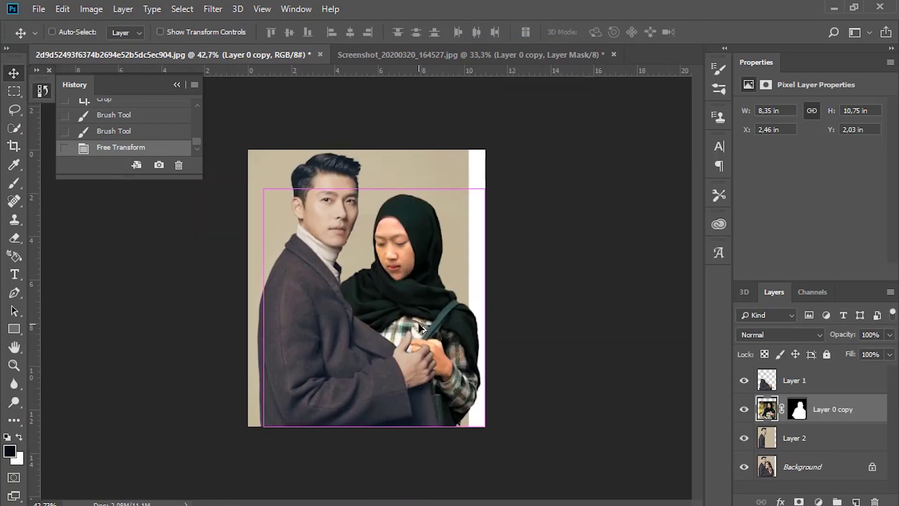
Step: Apply the hijab girl's transform and hide the coat copy layer
key(Return)
click(744, 380)
scroll(466, 408, up, 3)
Step: Trace a path outline around the girl's sleeve edge and hand
key(p)
click(458, 345)
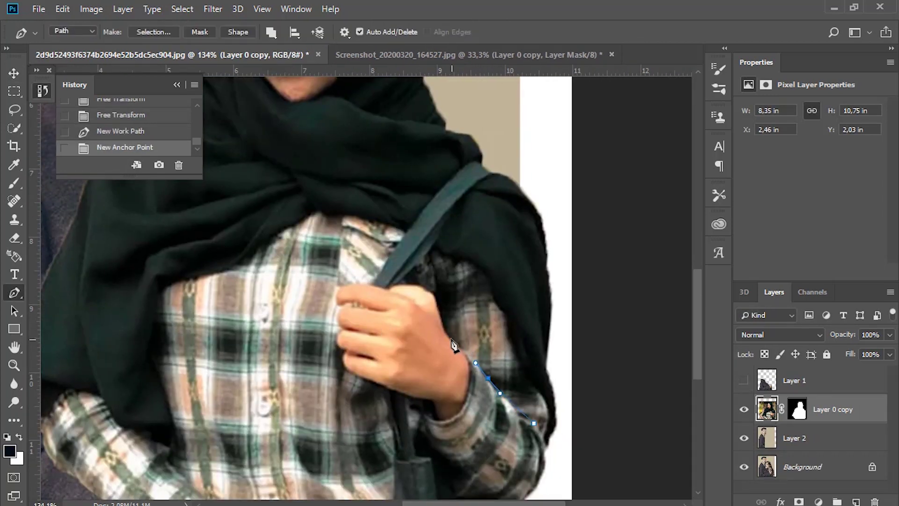
scroll(458, 345, down, 2)
click(744, 380)
click(459, 323)
scroll(431, 267, up, 3)
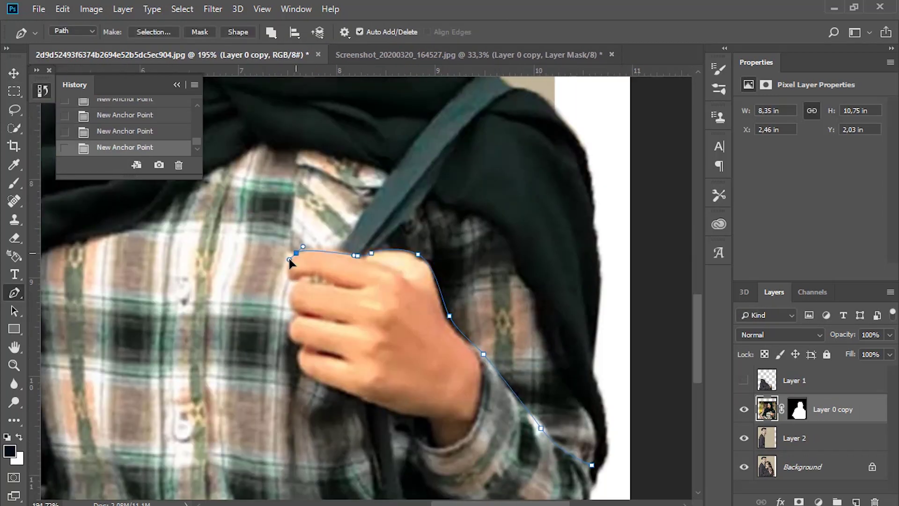
scroll(381, 416, down, 2)
click(261, 156)
Step: Copy the outlined hand onto its own layer and reposition it
key(ctrl+Return)
key(ctrl+j)
key(ctrl+t)
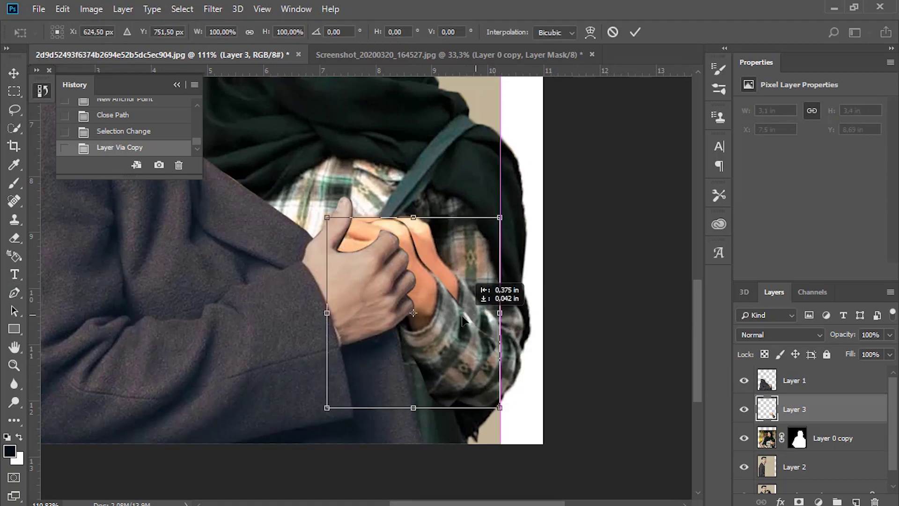
mouse_move(468, 304)
mouse_down()
mouse_move(493, 295)
mouse_move(524, 173)
mouse_up()
key(Return)
Step: Duplicate a shirt patch from the girl's layer, then move and reshape it to fit the arm
key(ctrl+0)
click(766, 437)
key(ctrl+j)
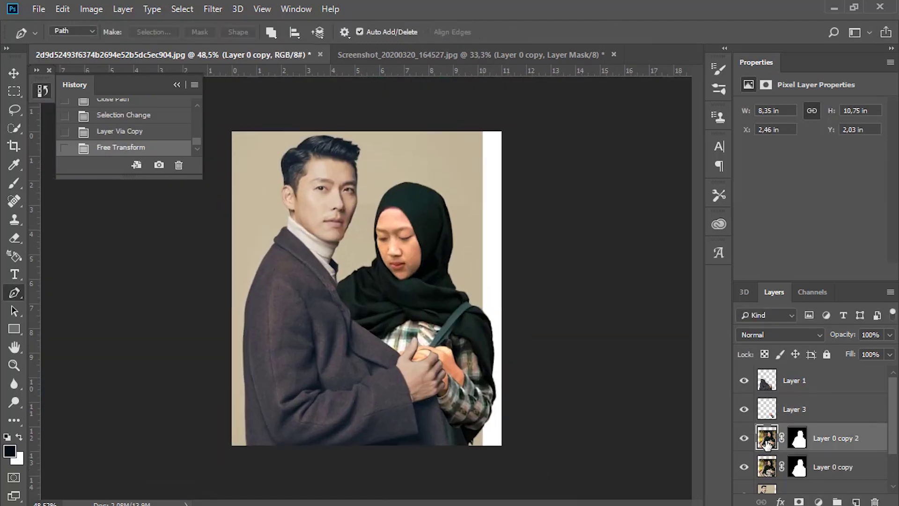
scroll(421, 325, up, 4)
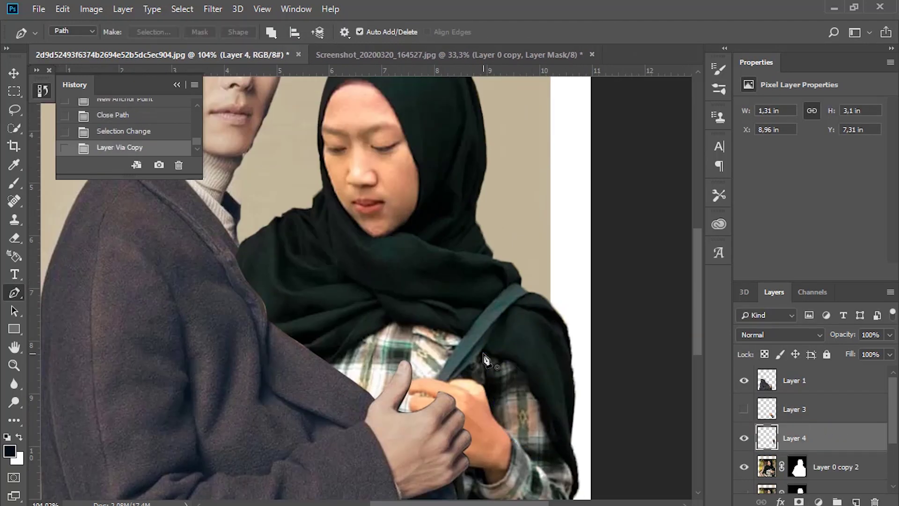
key(ctrl+t)
drag(536, 354, 510, 383)
drag(527, 335, 522, 365)
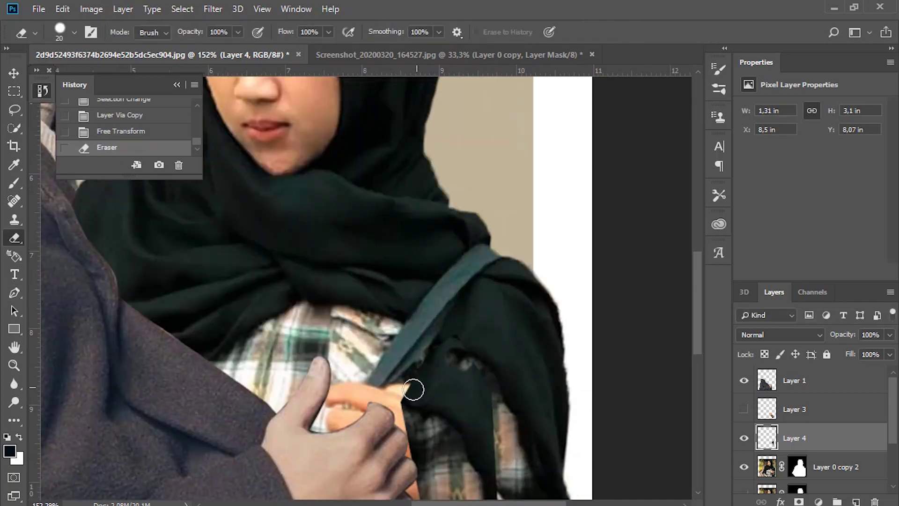
scroll(411, 337, down, 2)
Step: Flip the shirt patch vertically and enlarge it over the gap
key(ctrl+t)
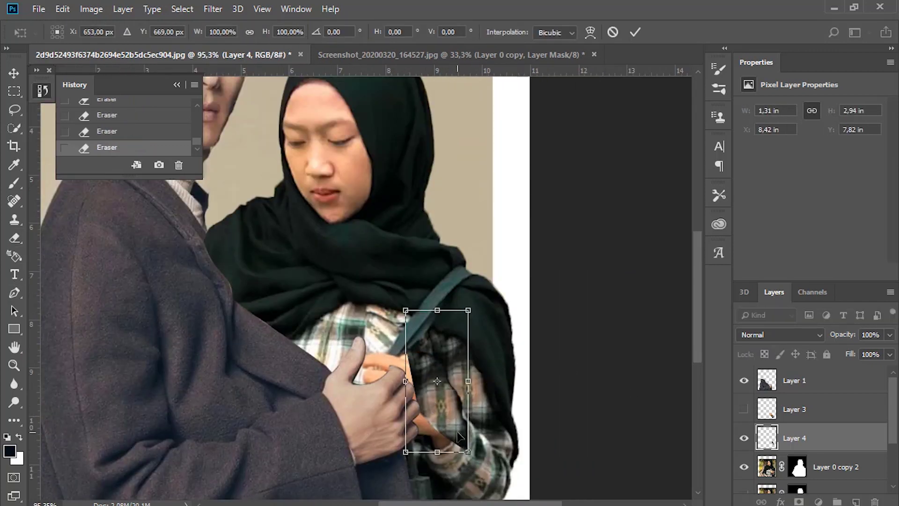
right_click(459, 437)
click(466, 395)
drag(467, 426, 482, 421)
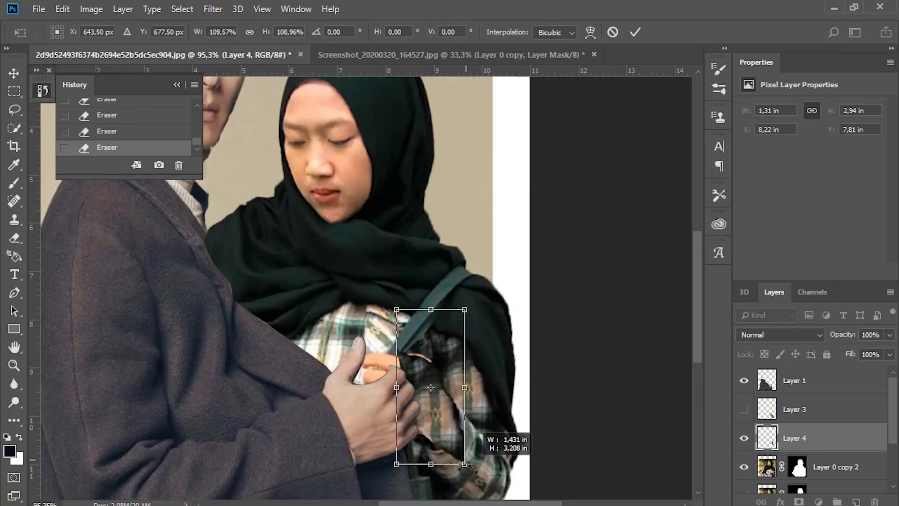
key(Return)
Step: Erase the patch's hard edges, merge it down, and spot-heal the plaid shirt seams
key(e)
scroll(422, 328, down, 1)
key(ctrl+e)
scroll(468, 374, up, 1)
key(j)
scroll(492, 384, up, 1)
click(493, 384)
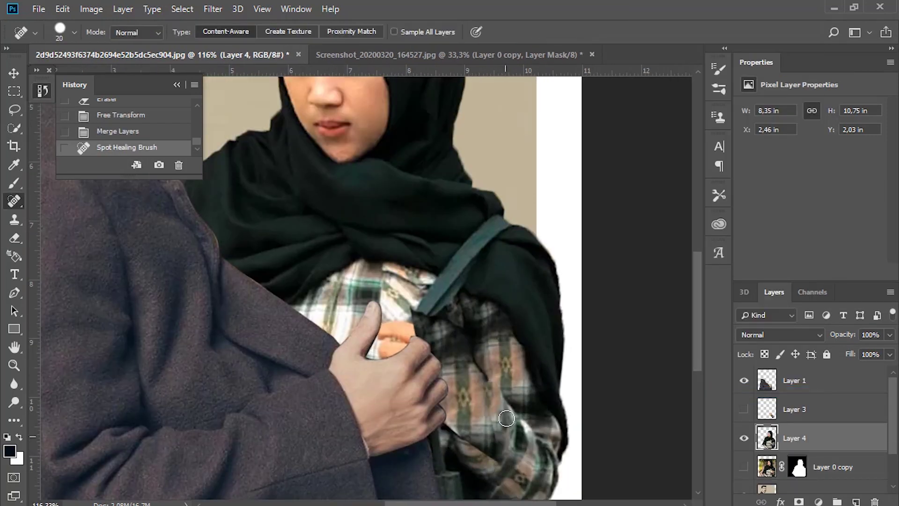
Step: Heal the bag area on Layer 4 and merge the patch into the layer below
click(744, 467)
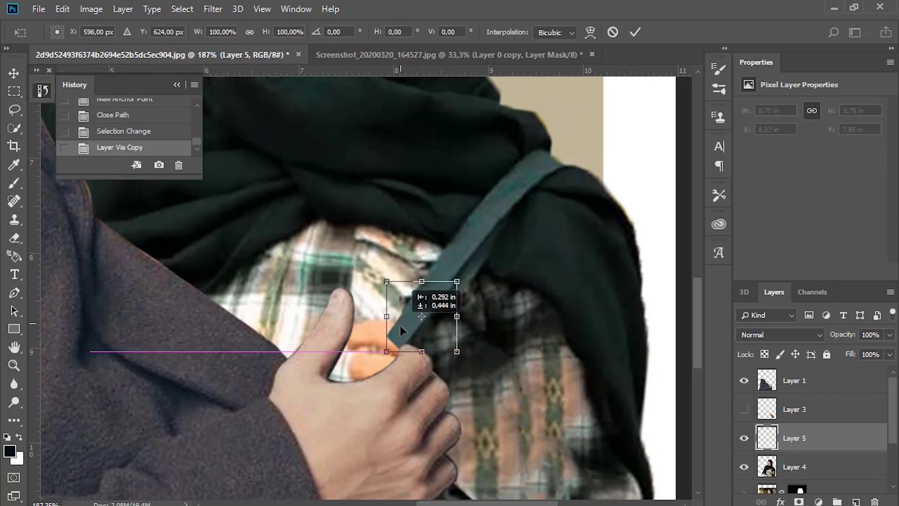
key(Return)
key(p)
scroll(504, 234, down, 2)
scroll(525, 330, down, 2)
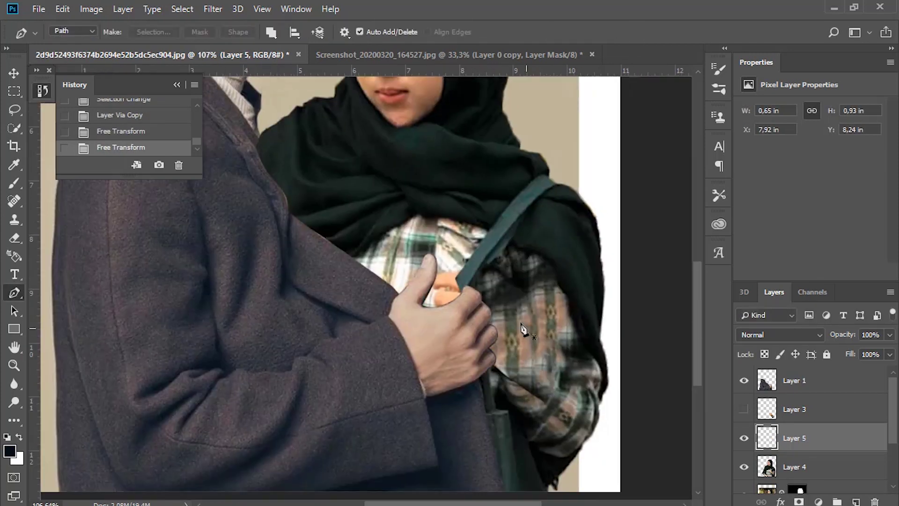
click(775, 472)
click(513, 317)
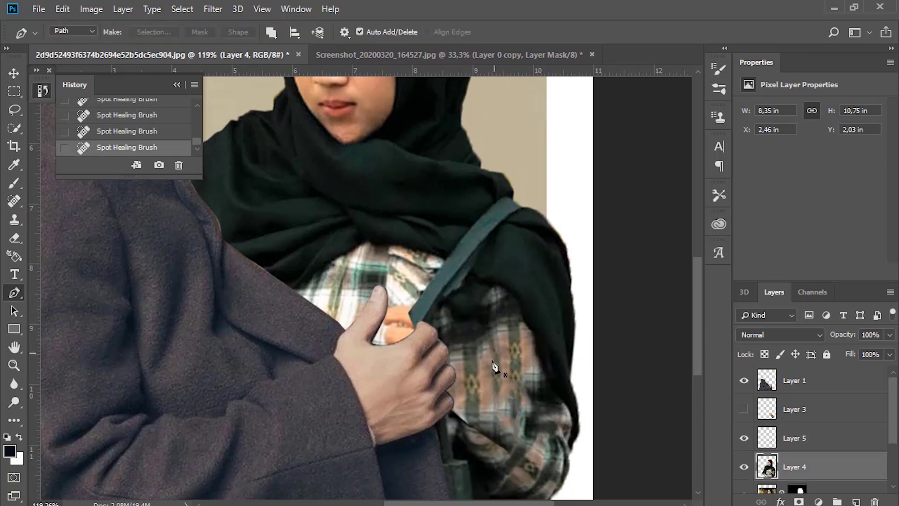
key(Return)
key(ctrl+e)
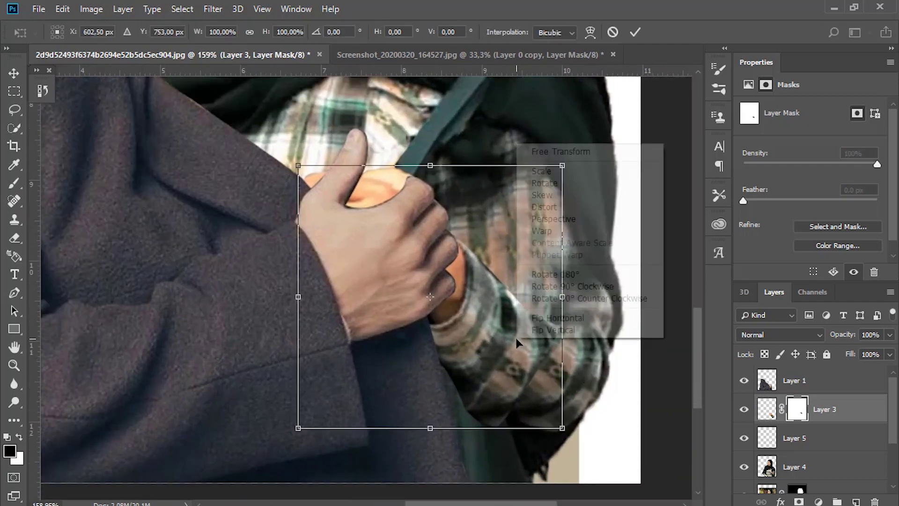
Step: Warp the hand and sleeve to fit the coat and nudge the girl slightly left
drag(562, 427, 594, 403)
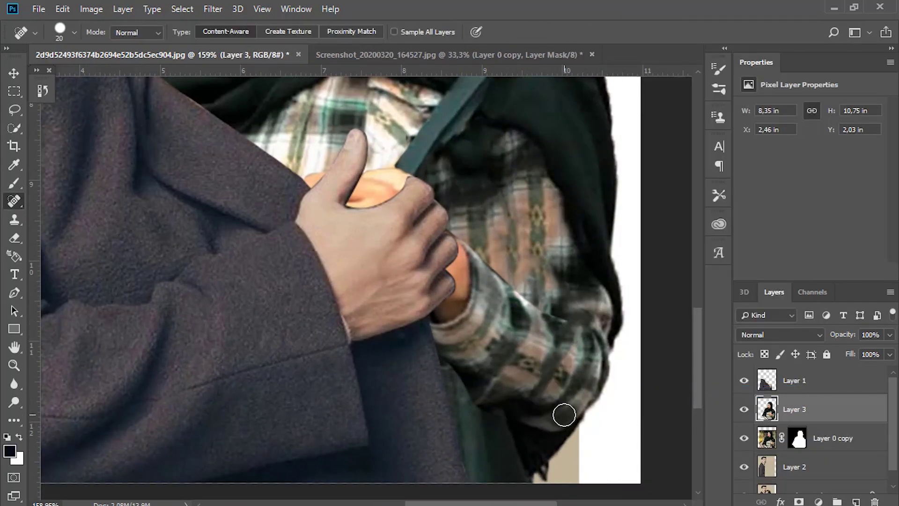
alt+scroll(564, 414, down, 5)
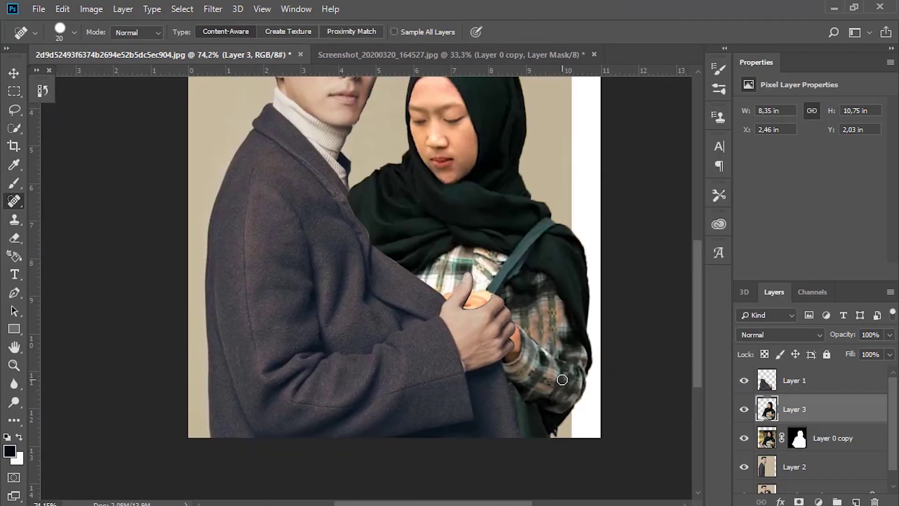
click(744, 437)
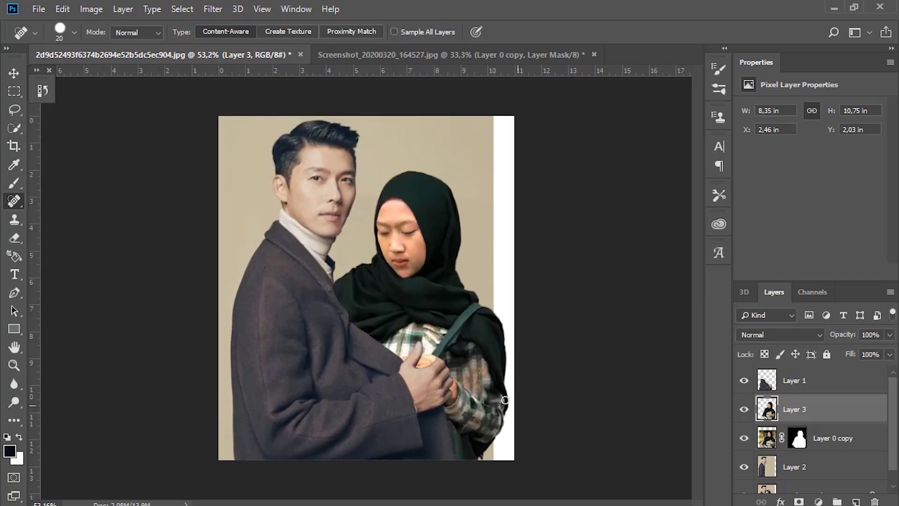
alt+scroll(452, 327, up, 4)
key(ctrl+t)
drag(469, 361, 452, 361)
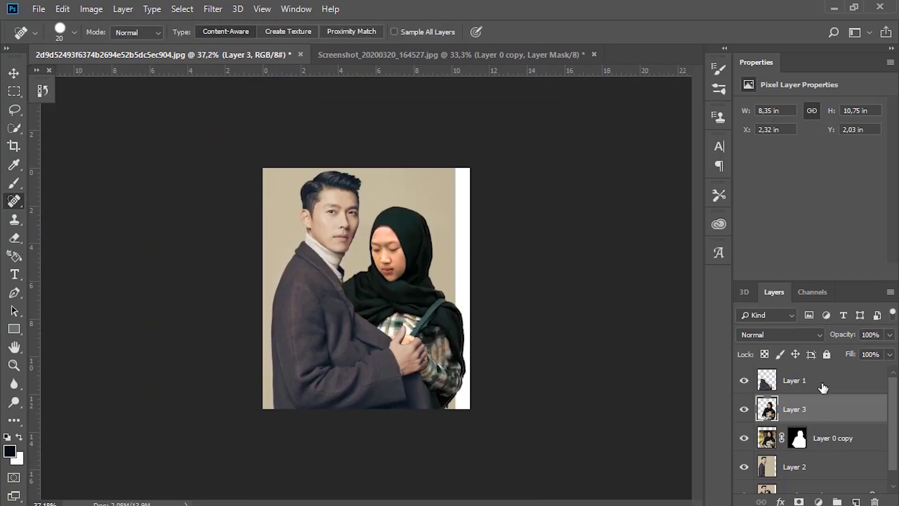
Step: Add clipped Selective Color and Exposure adjustments, tweaking blacks' cyan and raising the girl's exposure
click(818, 501)
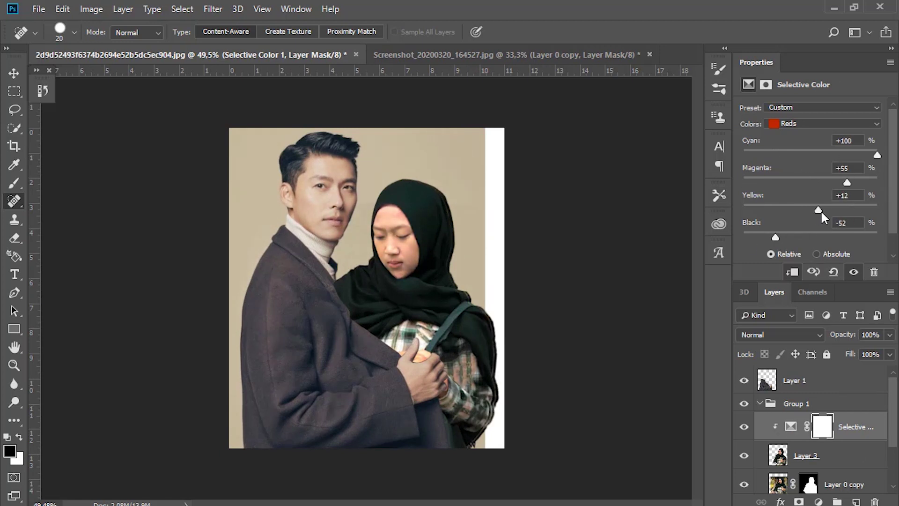
drag(810, 155, 806, 156)
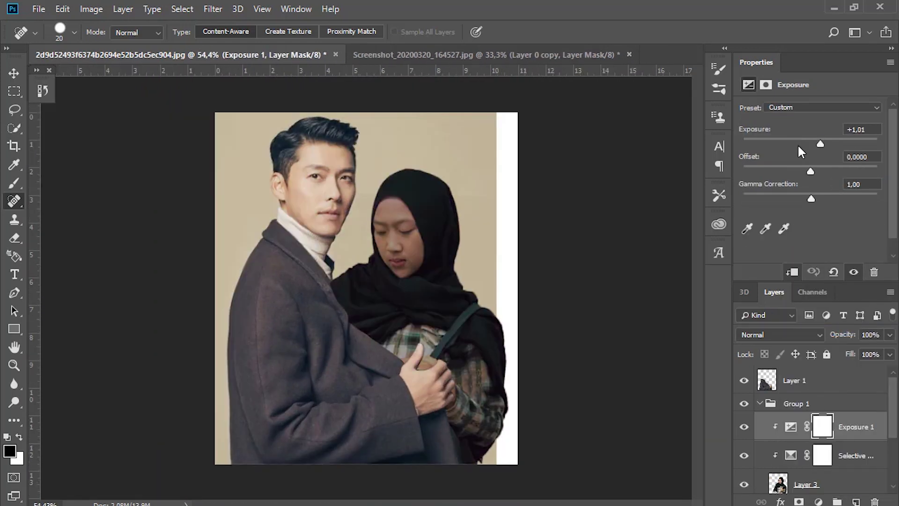
drag(796, 144, 814, 145)
drag(811, 199, 807, 206)
drag(813, 169, 810, 170)
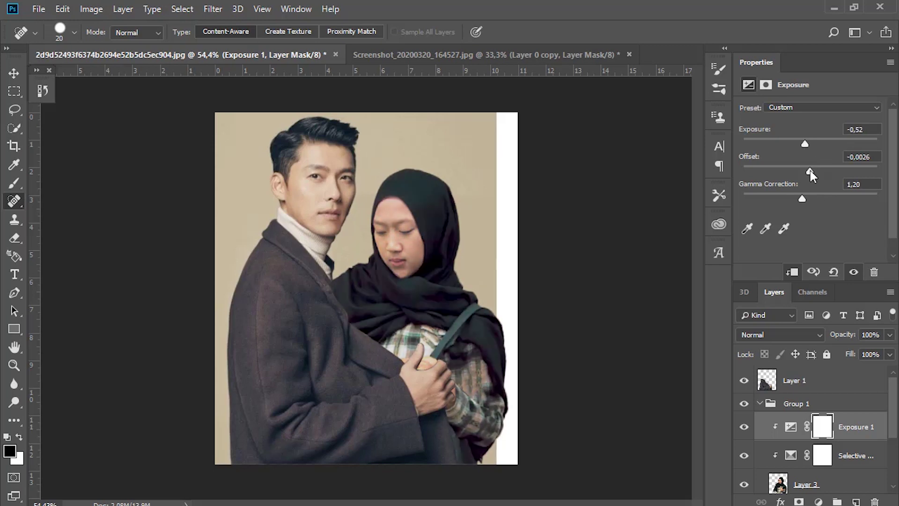
Step: Add a clipped Curves adjustment with a two-point tone curve for the girl
click(818, 501)
click(810, 321)
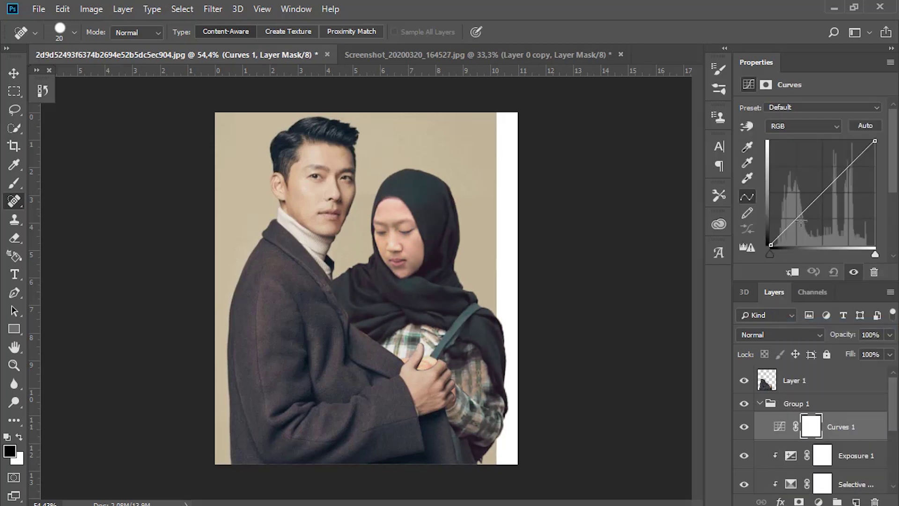
drag(793, 222, 793, 220)
mouse_move(848, 167)
mouse_down()
mouse_move(836, 143)
mouse_move(809, 144)
mouse_move(807, 171)
mouse_up()
scroll(384, 209, up, 1)
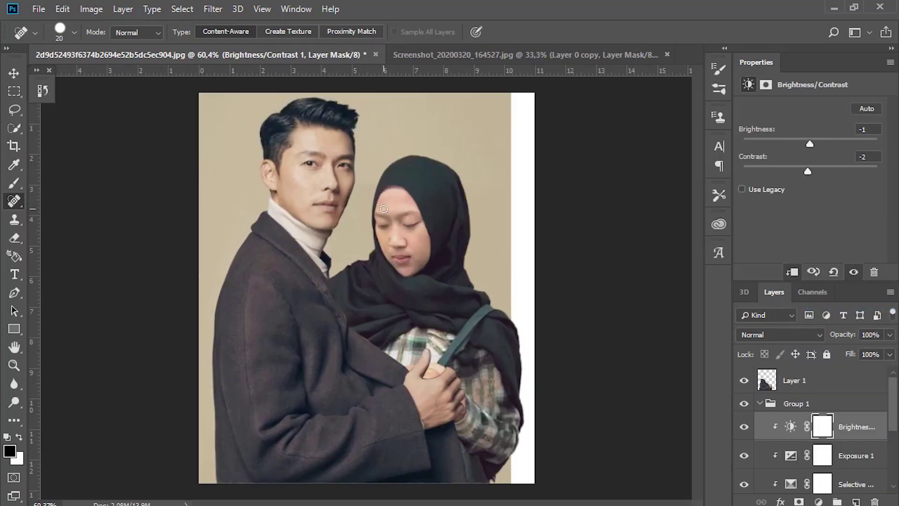
scroll(805, 422, down, 2)
Step: Add a Selective Color layer above Layer 2 with Blacks raised to +28
click(796, 451)
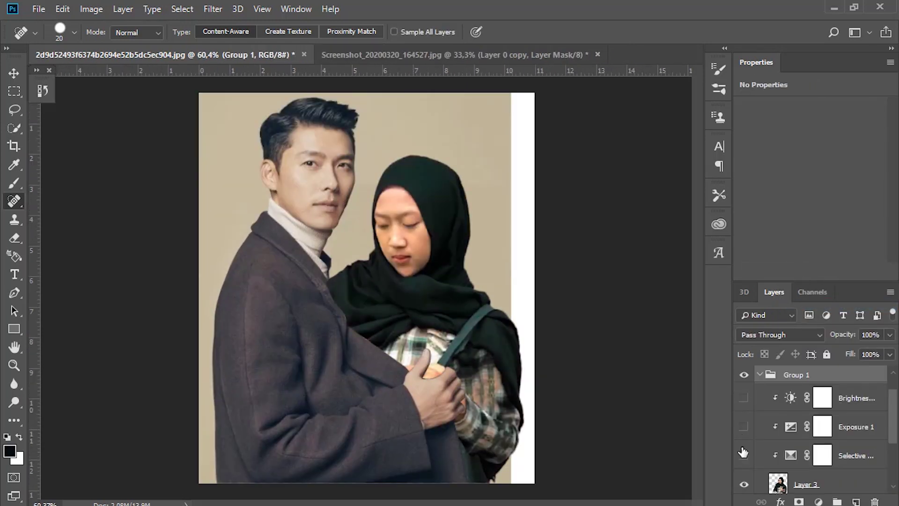
click(818, 501)
click(825, 497)
drag(810, 237, 827, 238)
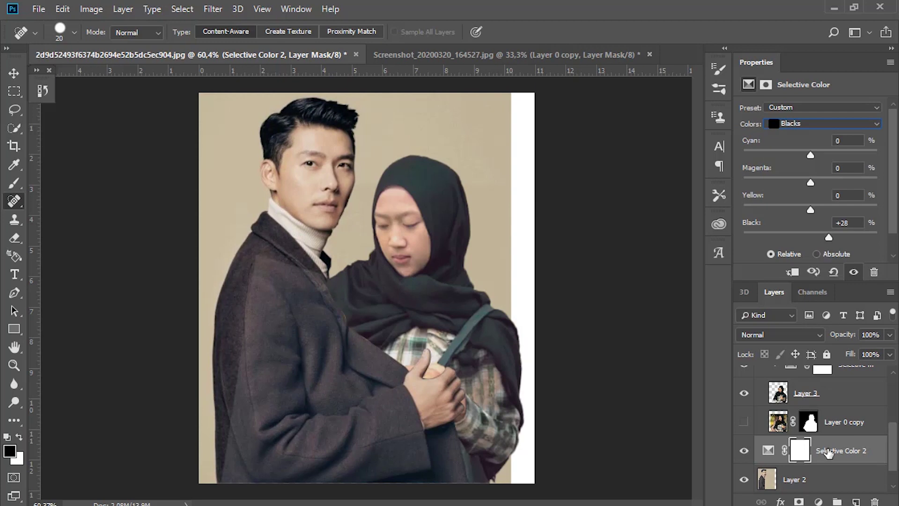
Step: Undo an accidental copy of the Selective Color adjustment and hide Layer 2
drag(828, 452, 746, 400)
key(ctrl+z)
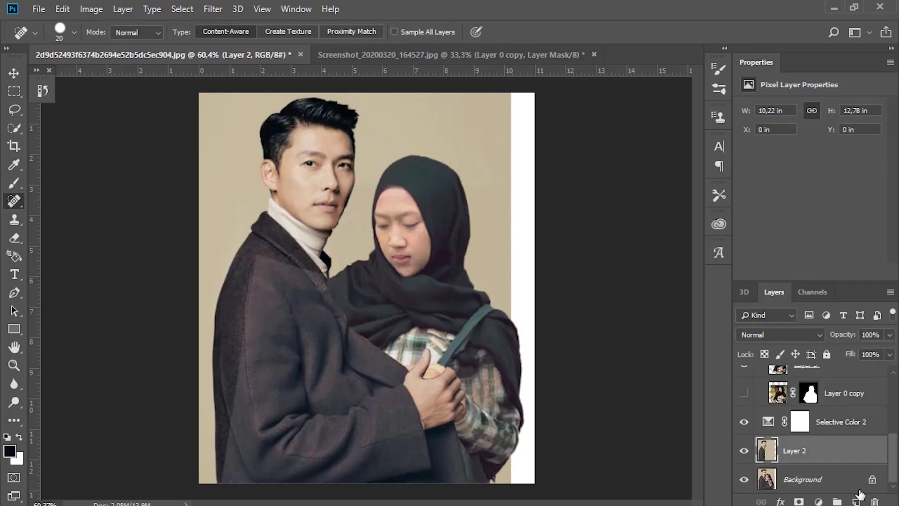
key(ctrl+z)
key(ctrl+z)
key(ctrl+z)
click(746, 450)
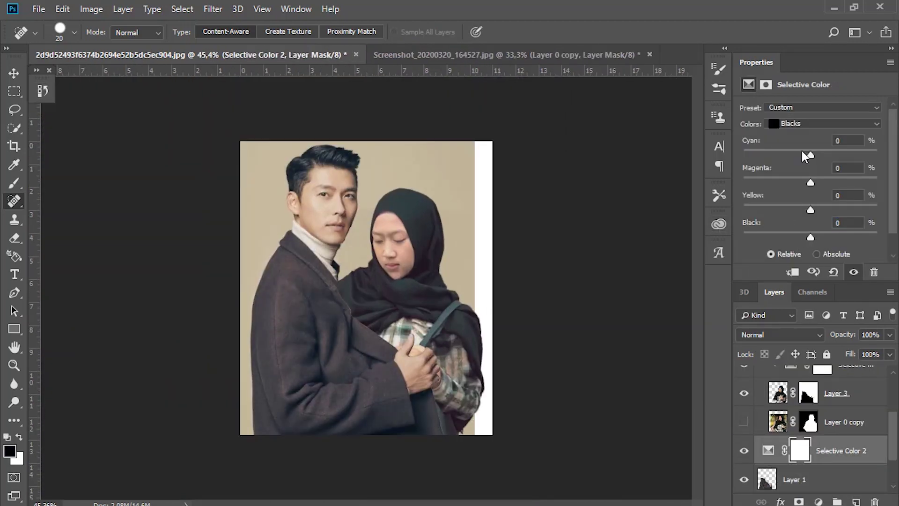
Step: Add an overall Brightness/Contrast adjustment and set up the exposure adjustment
click(818, 502)
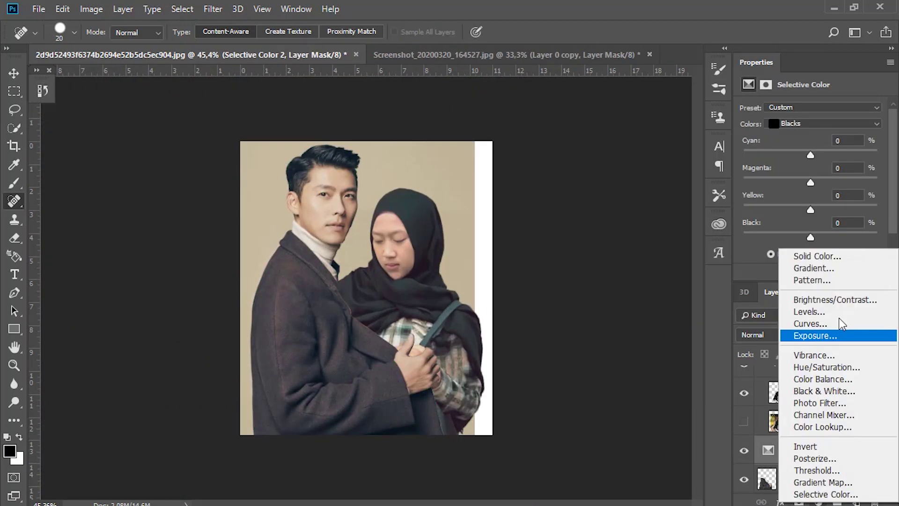
click(842, 297)
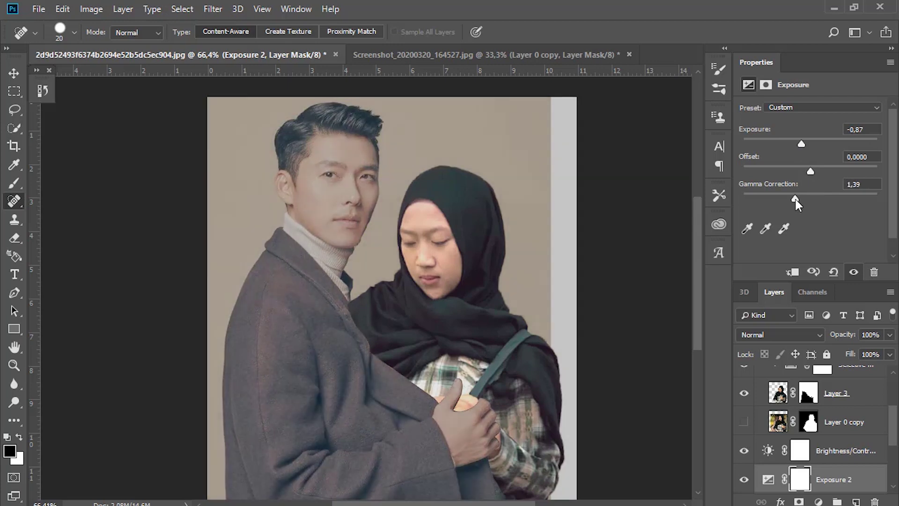
click(808, 142)
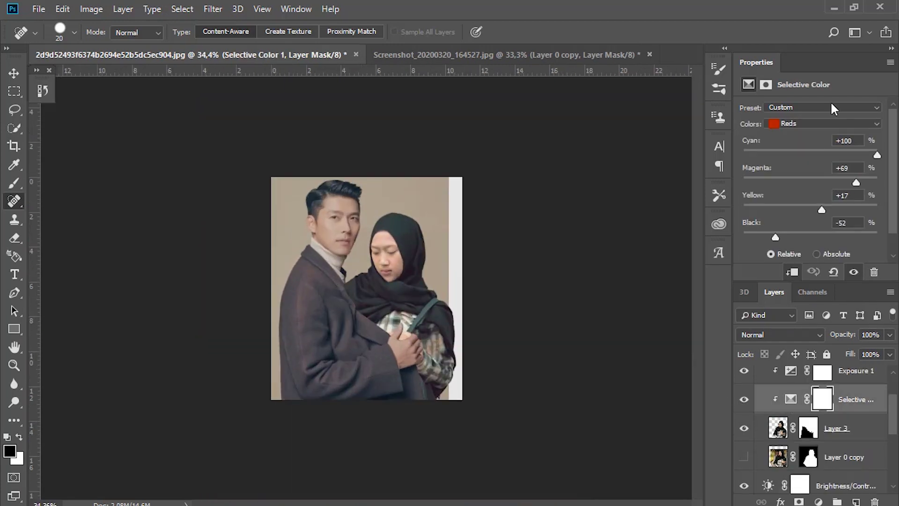
Step: Switch Selective Color 1 to Relative, shift blacks toward purple, and delete Hue/Saturation
click(785, 255)
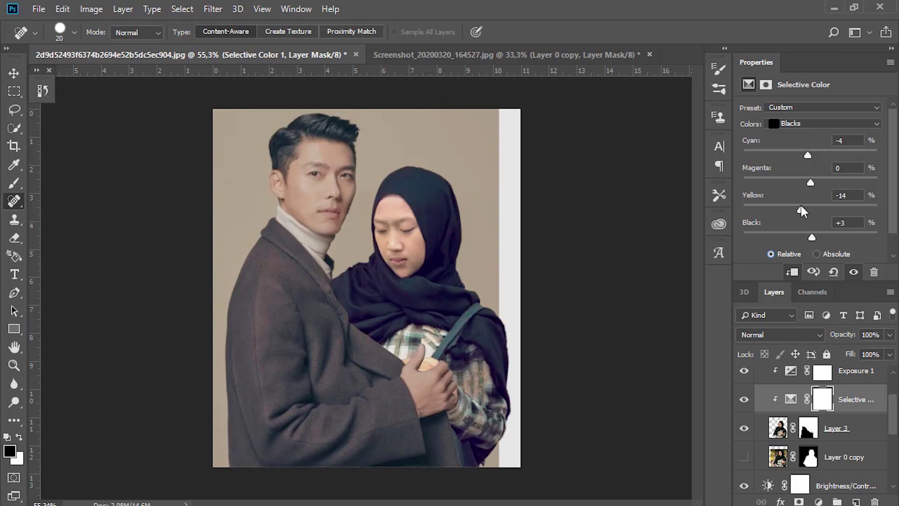
drag(799, 209, 802, 209)
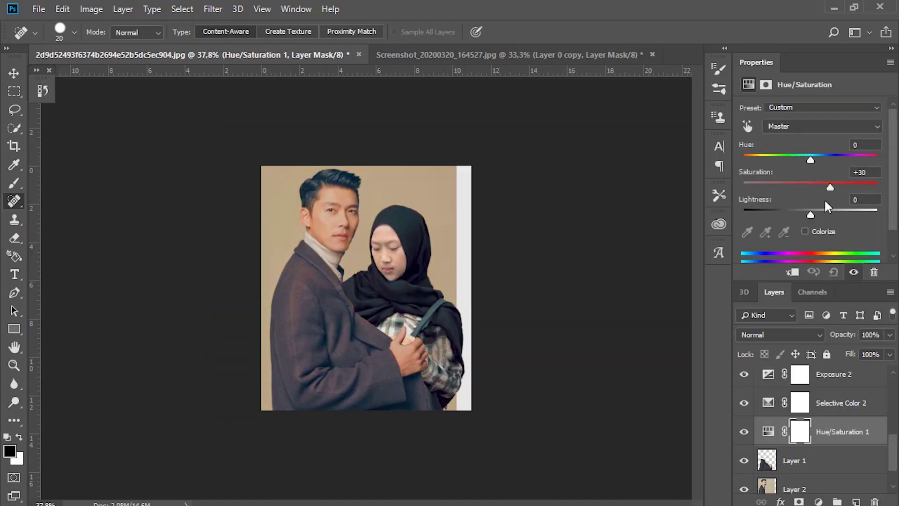
drag(799, 207, 793, 216)
key(Delete)
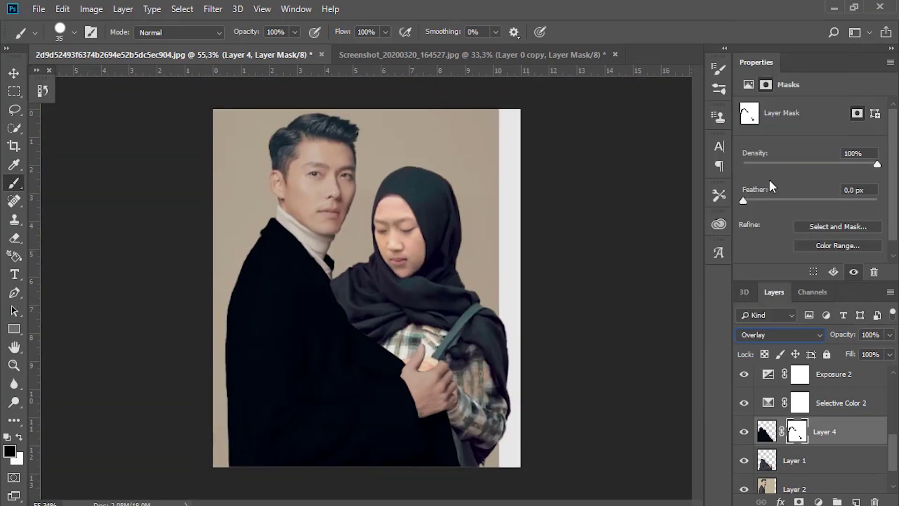
Step: Lower the overlay opacity, add a strong-contrast Brightness/Contrast layer, and add a Vibrance layer
drag(855, 335, 844, 348)
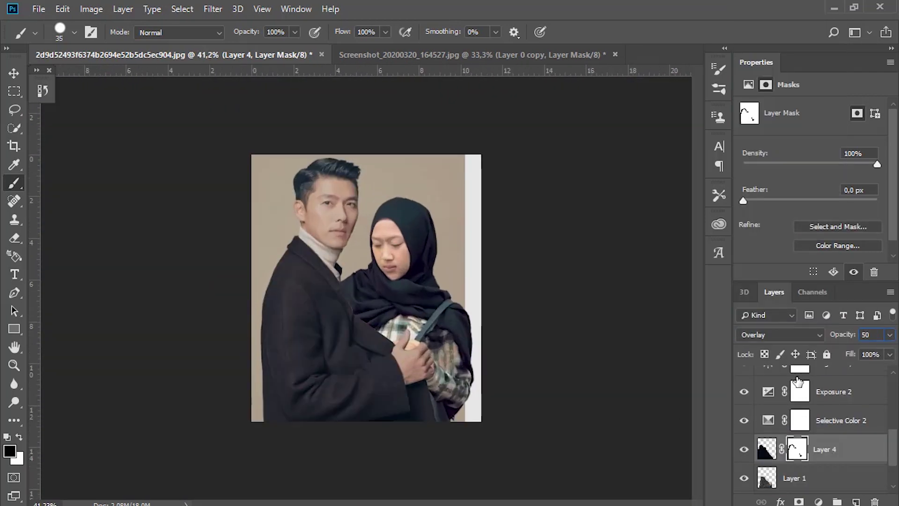
click(835, 291)
drag(811, 172, 874, 171)
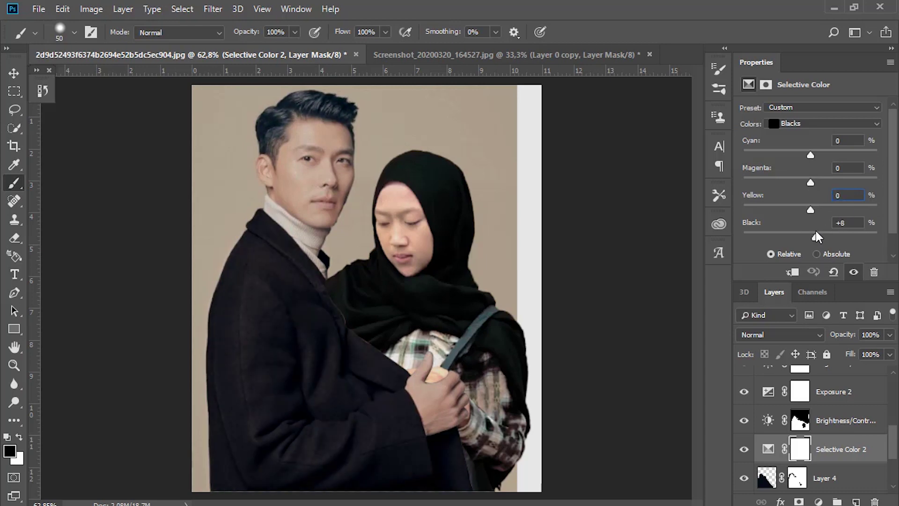
click(818, 501)
click(803, 350)
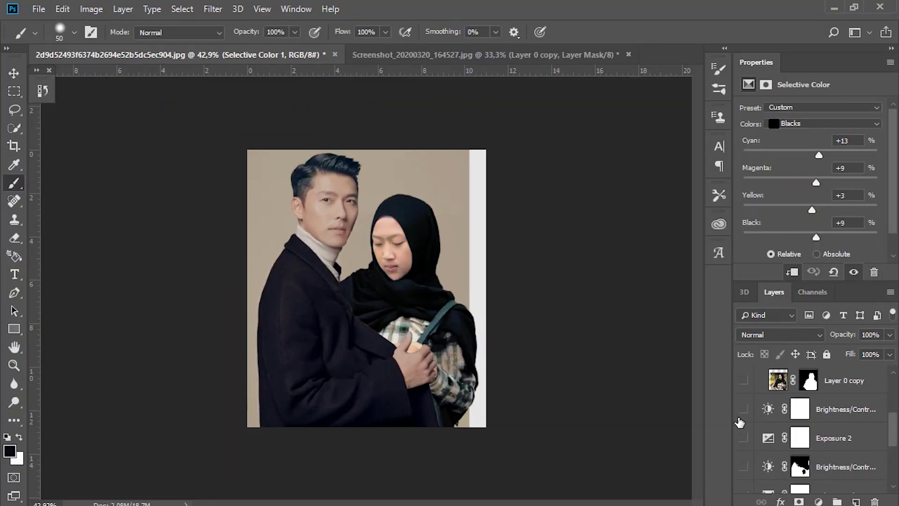
Step: Toggle the Brightness/Contrast and Selective Color 2 adjustments off and on to compare
scroll(742, 422, down, 1)
click(743, 431)
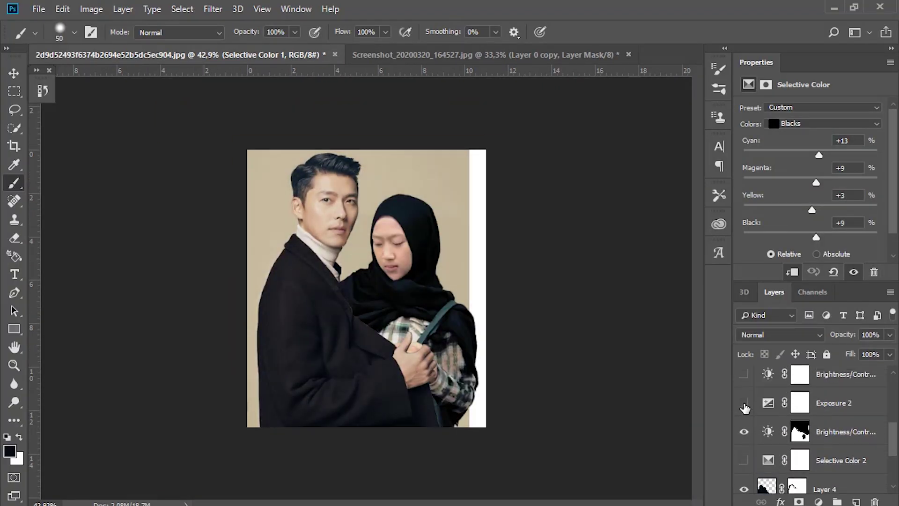
scroll(745, 408, down, 1)
click(744, 396)
click(744, 425)
click(743, 394)
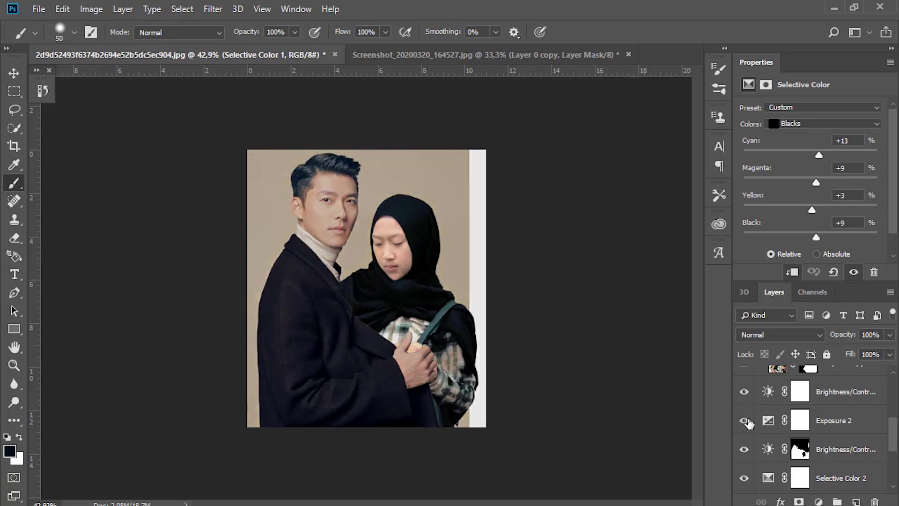
click(842, 449)
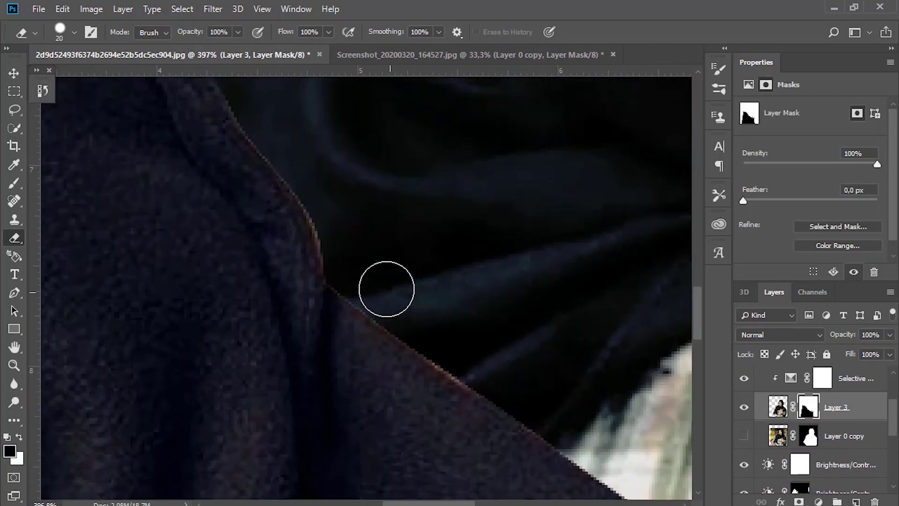
Step: Set a smaller, soft 15 px eraser for the Layer 3 mask edge and zoom out
scroll(356, 197, up, 3)
scroll(356, 196, left, 3)
key(bracketleft)
right_click(463, 195)
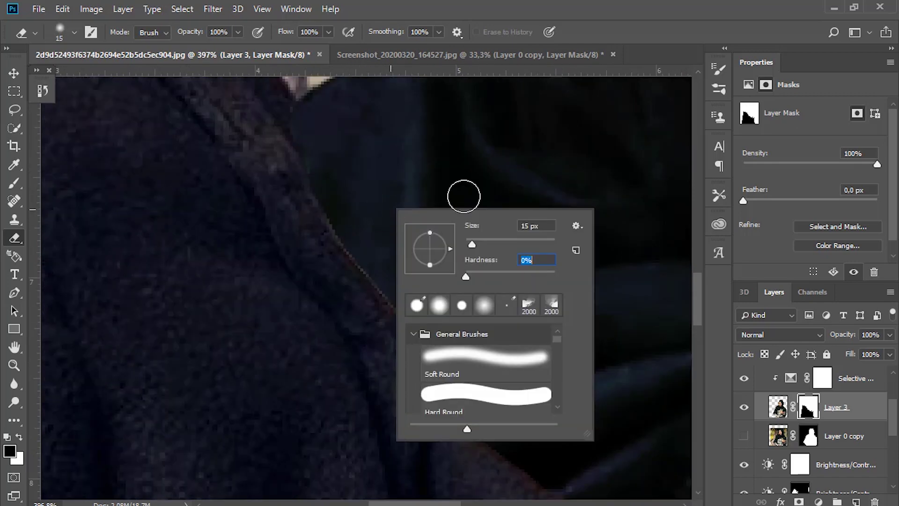
key(Escape)
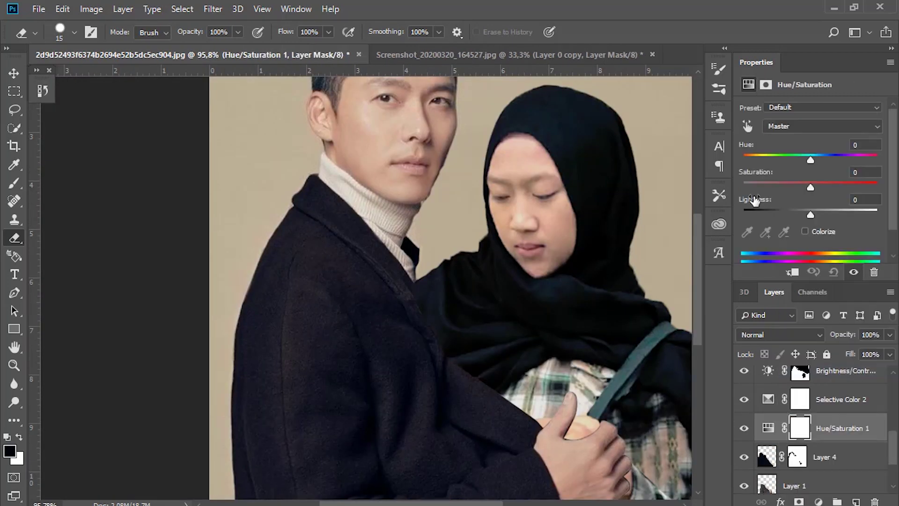
key(z)
scroll(421, 290, down, 3)
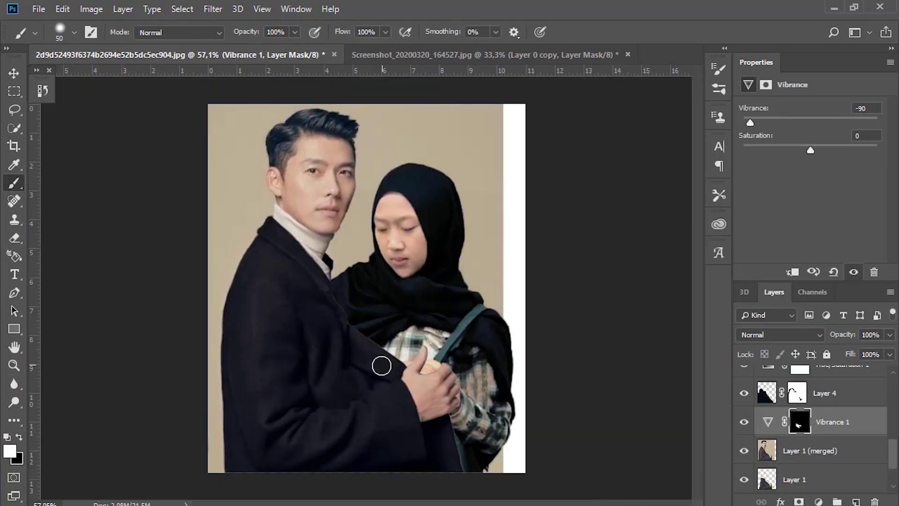
Step: Paint the Vibrance mask over the man's coat and add a Levels layer brightening the girl's midtones
key(bracketright)
key(bracketright)
key(bracketright)
drag(382, 366, 288, 344)
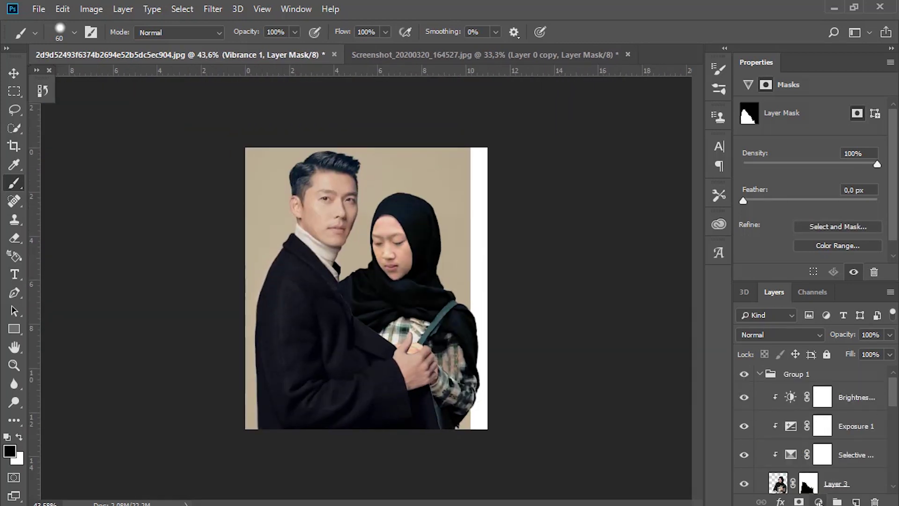
click(809, 309)
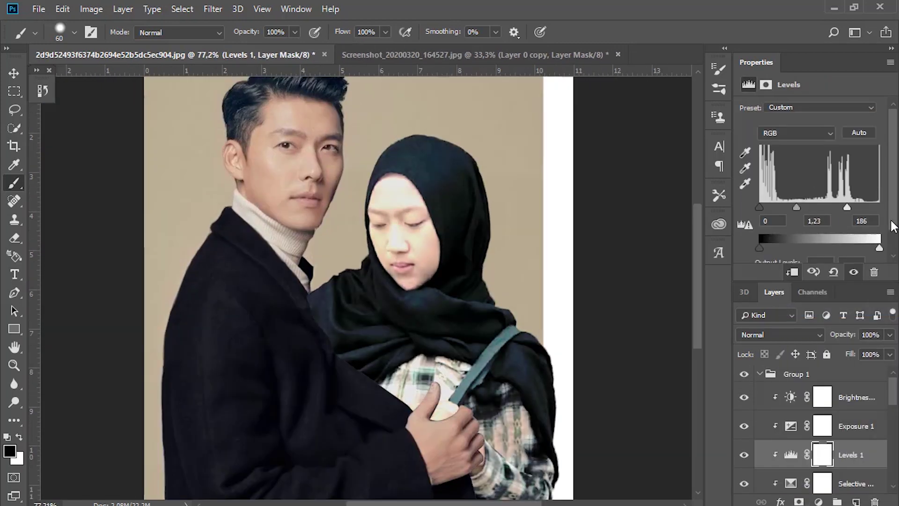
drag(819, 207, 817, 207)
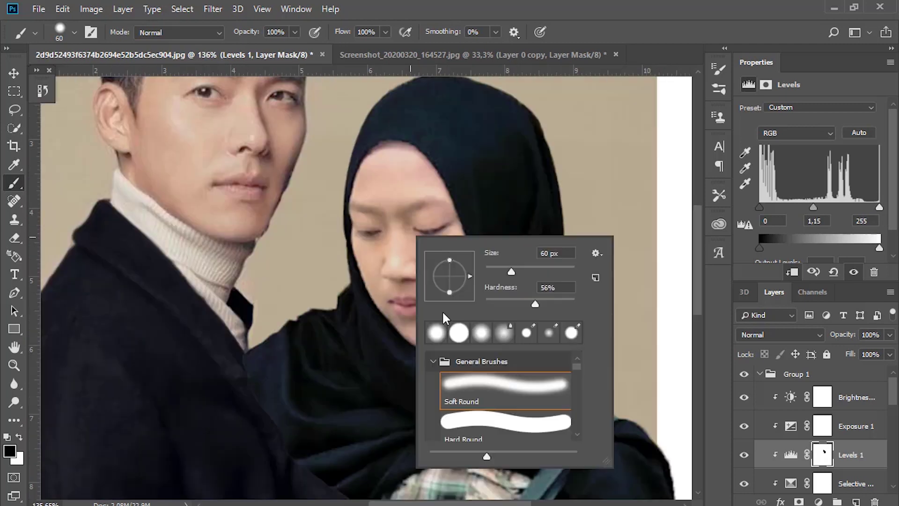
click(823, 454)
scroll(450, 310, down, 10)
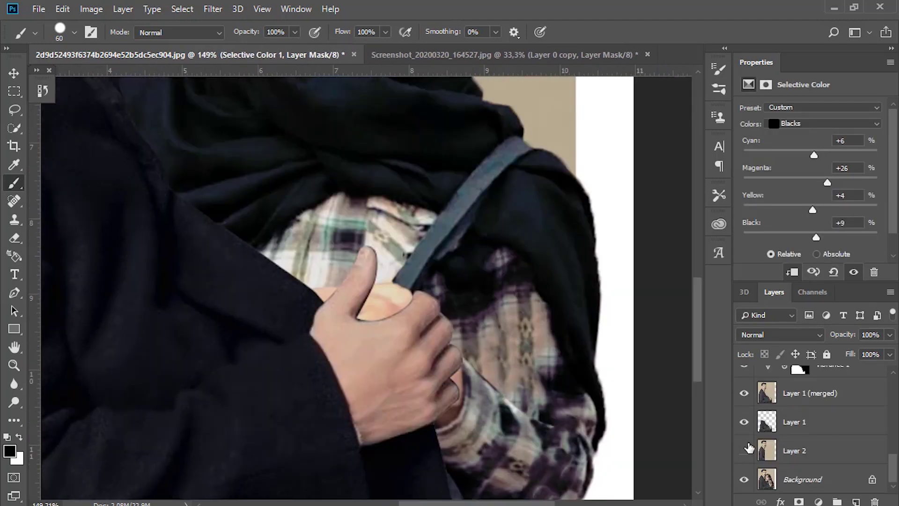
Step: Hide Layer 2 and add a mask to Layer 1 (merged), painting with white
click(744, 450)
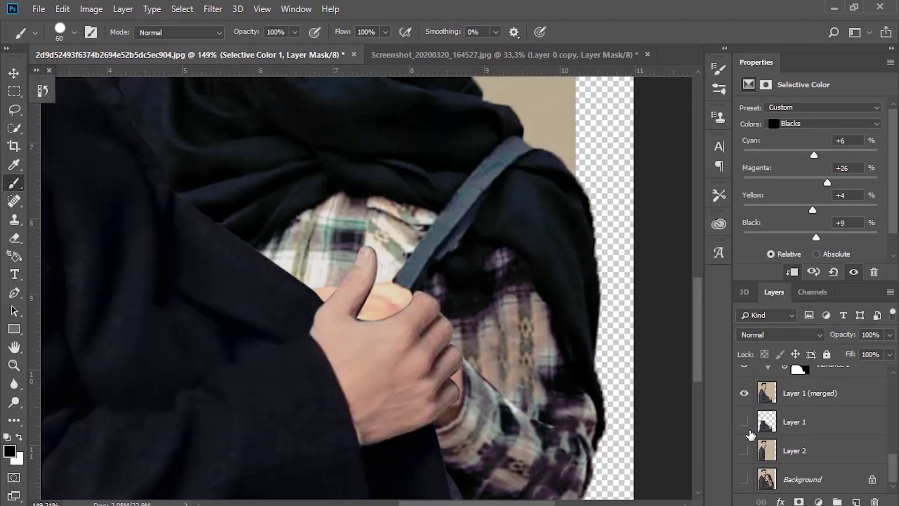
click(823, 392)
click(798, 501)
key(x)
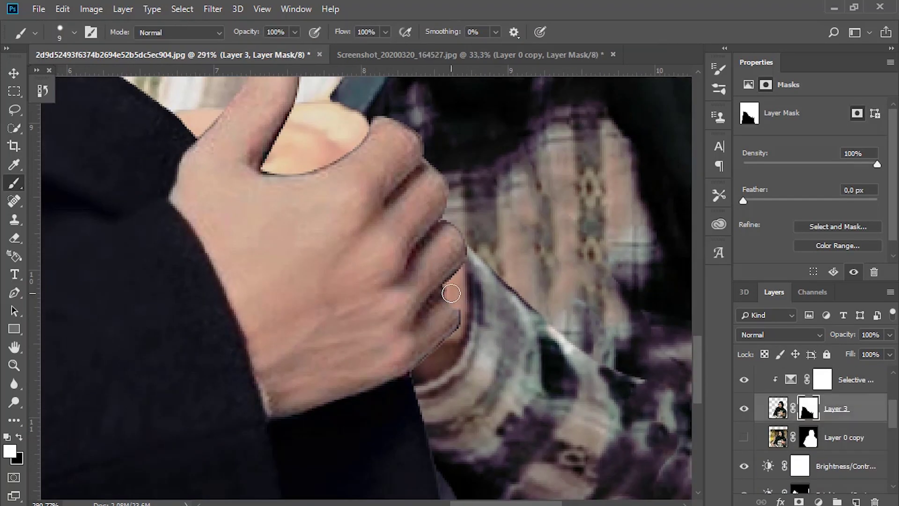
scroll(451, 293, up, 2)
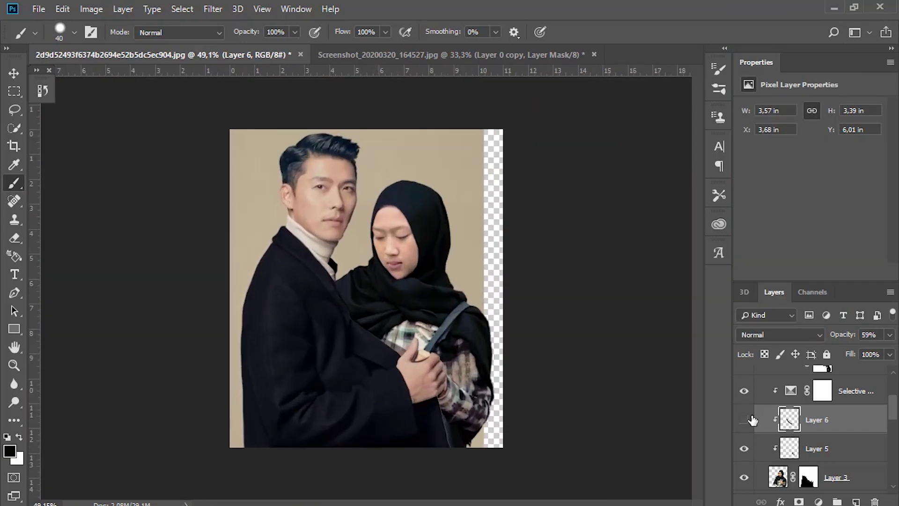
Step: Compare the Selective Color adjustment on and off, then switch its colour range to Yellows
click(744, 391)
click(790, 391)
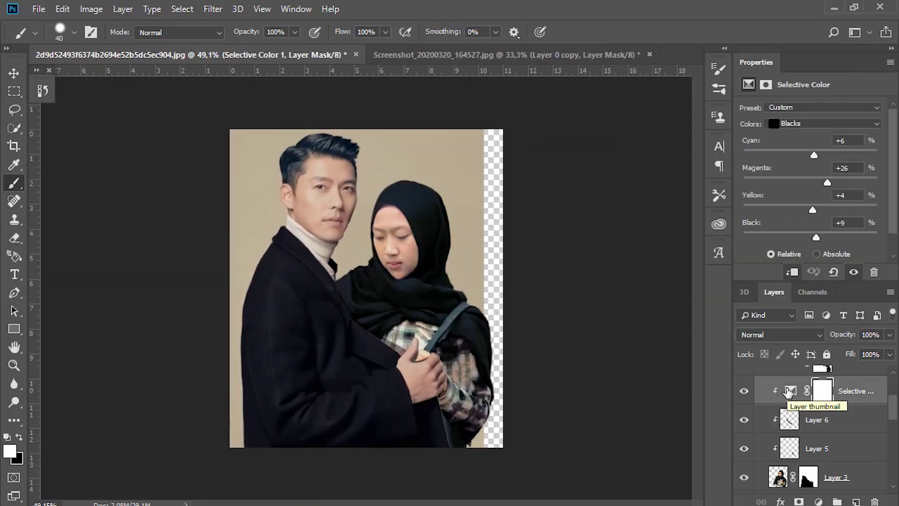
click(853, 272)
click(821, 123)
click(796, 103)
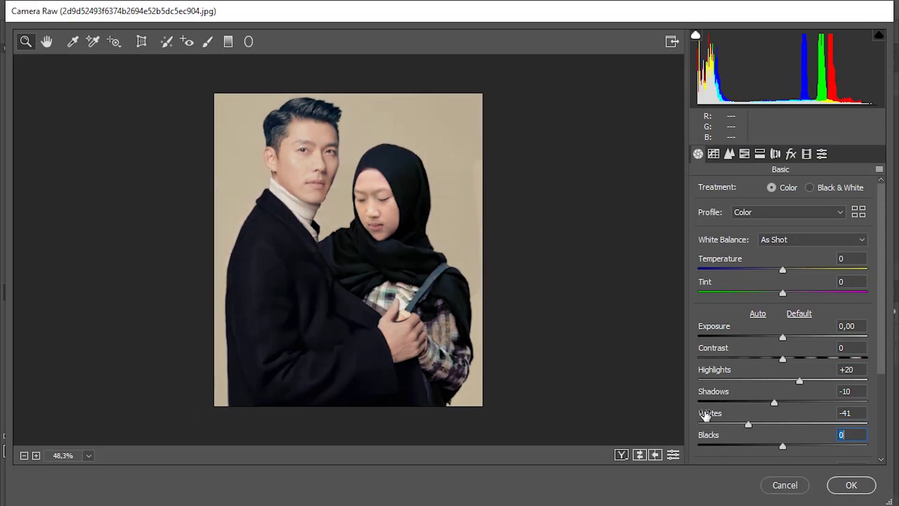
Step: Open the hue, saturation and luminance adjustments
click(745, 154)
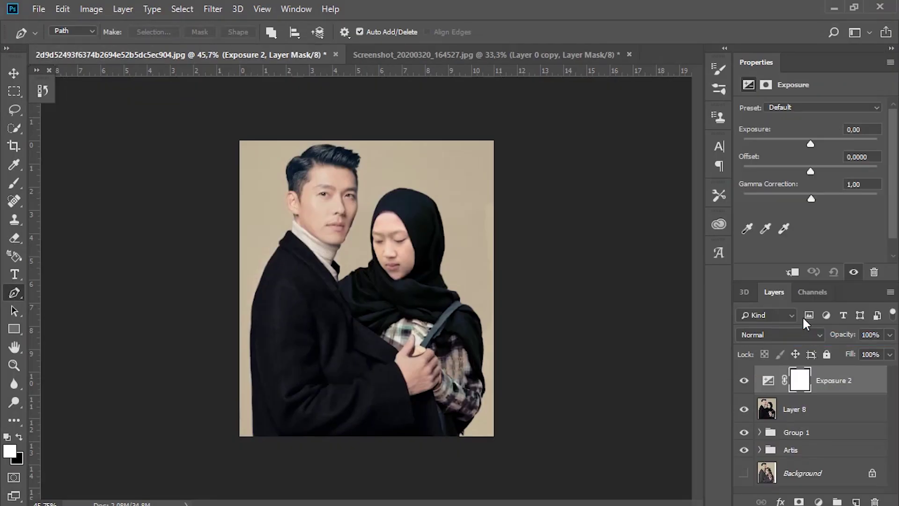
Step: Adjust the exposure offset and add 3% monochromatic noise to Layer 8
click(873, 157)
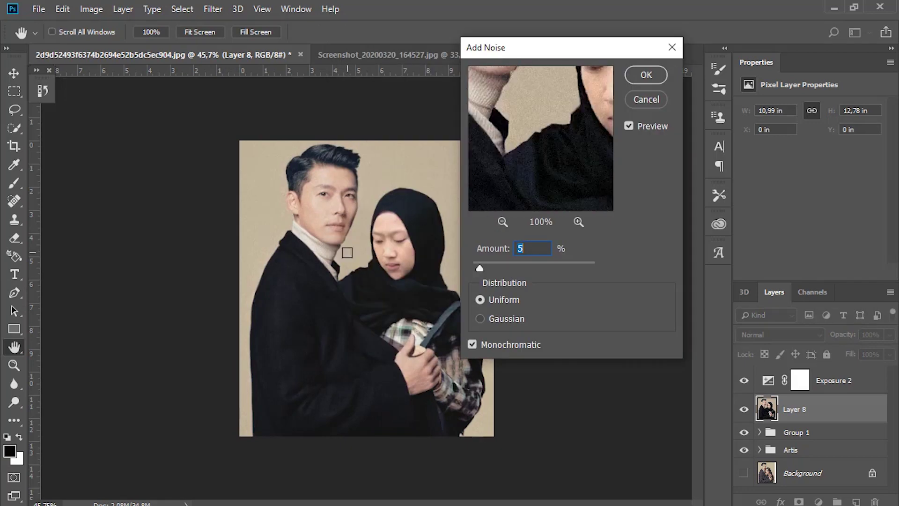
click(628, 126)
mouse_move(479, 268)
mouse_down()
mouse_move(507, 262)
mouse_move(478, 267)
mouse_up()
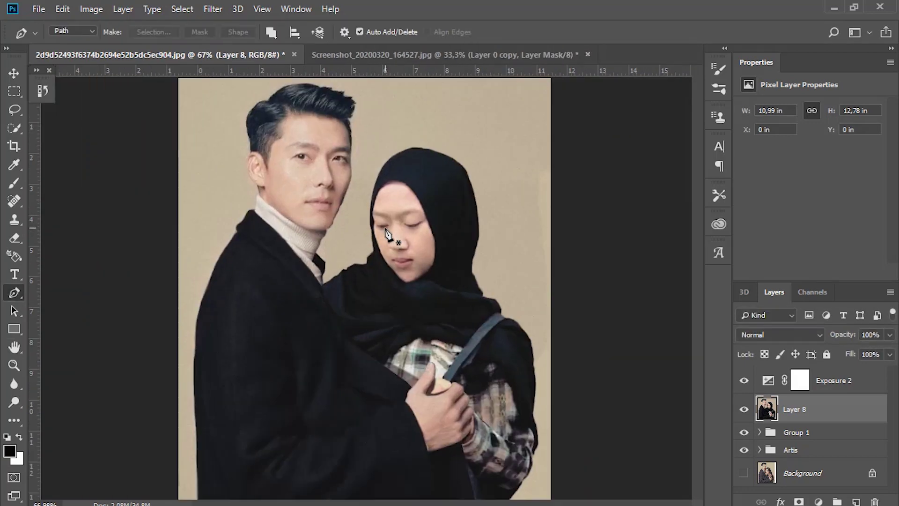
scroll(387, 232, down, 5)
Step: Save the image as a JPEG named SUBSCRIBER3
key(ctrl+shift+s)
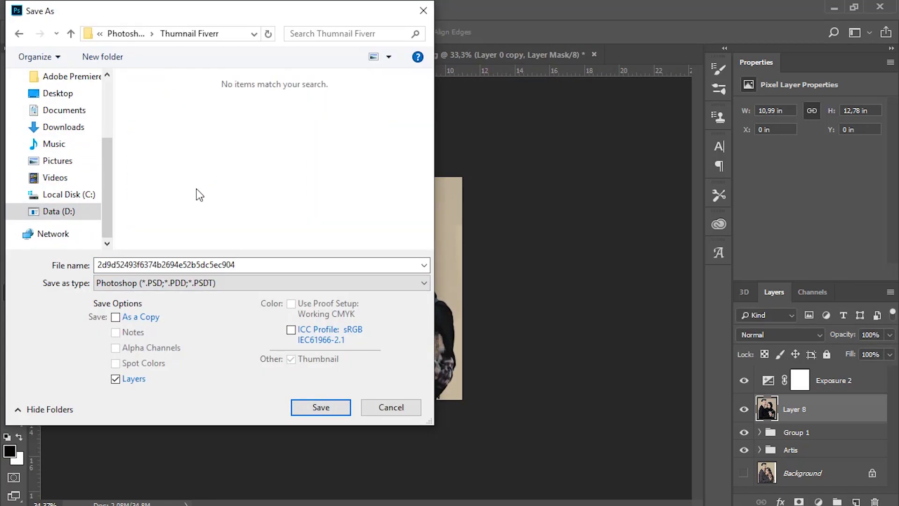
text(s)
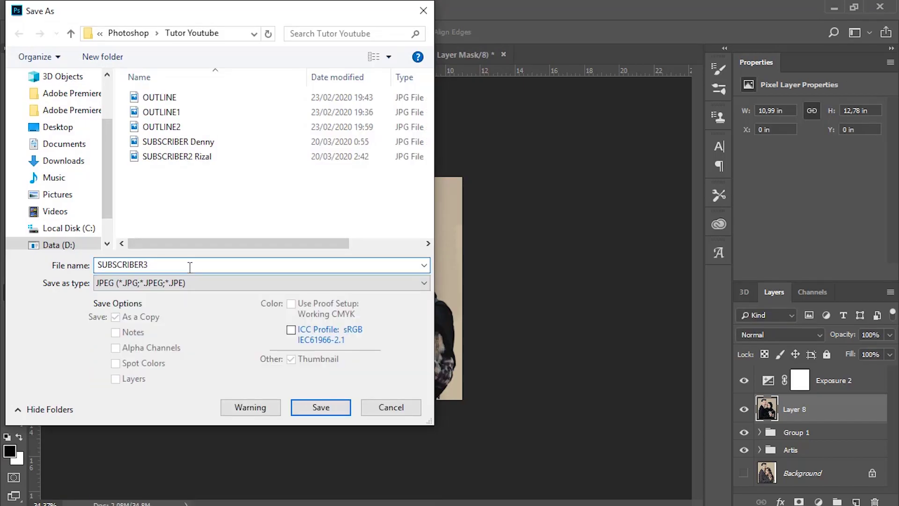
key(Return)
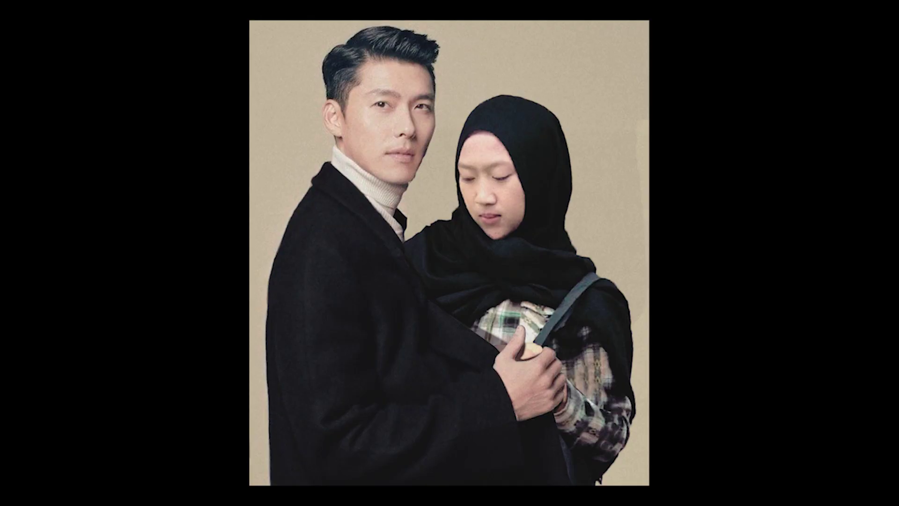